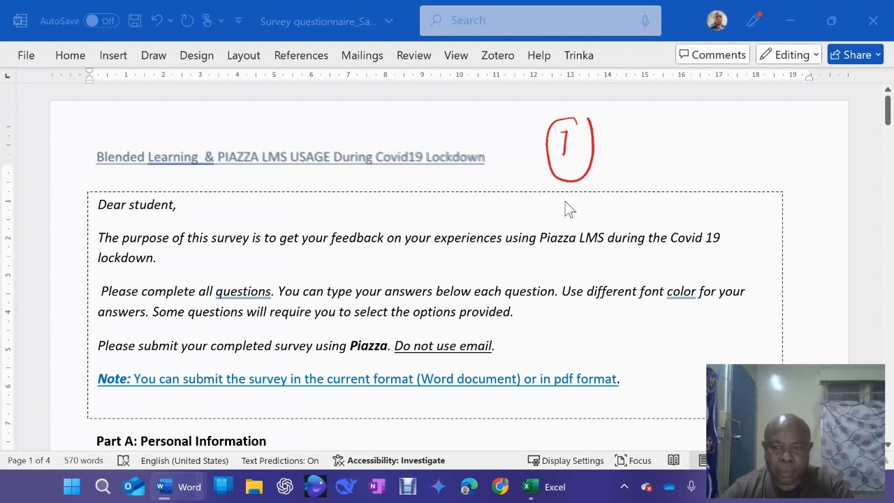
- Switch to the Sample data analysis workbook in Excel and look over the coded survey variables table on Sheet1
mouse_move(551, 500)
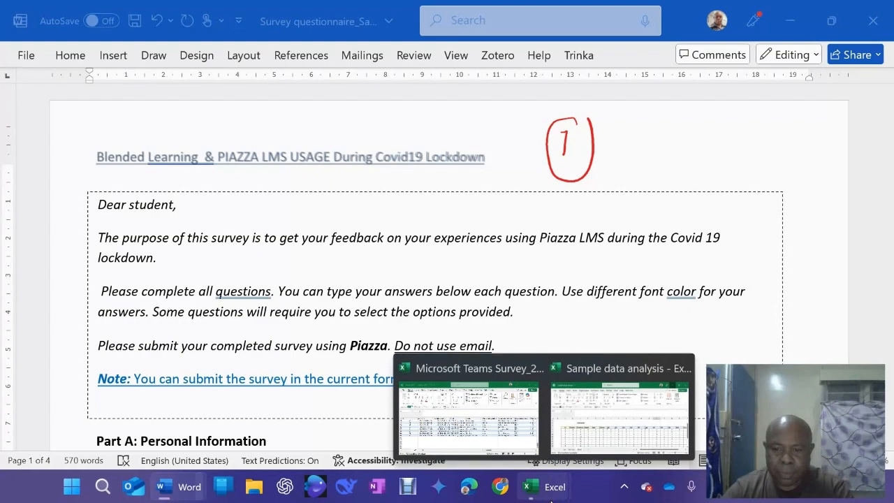
mouse_move(605, 431)
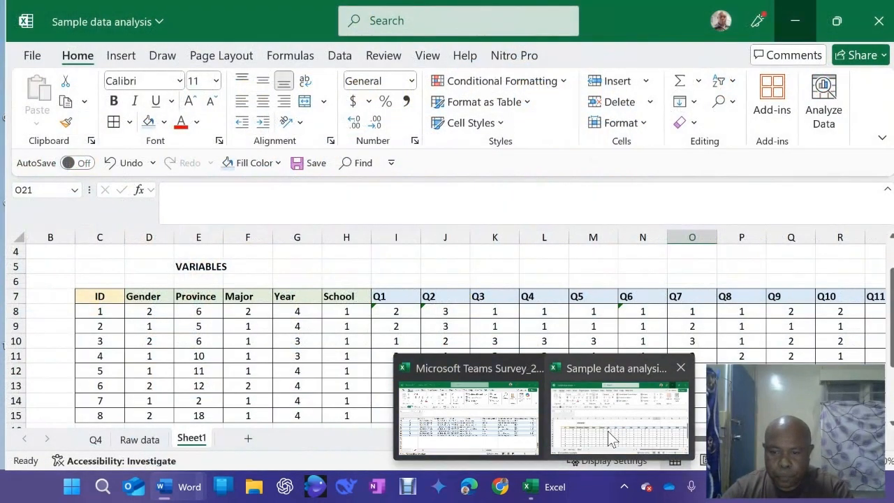
left_click(608, 431)
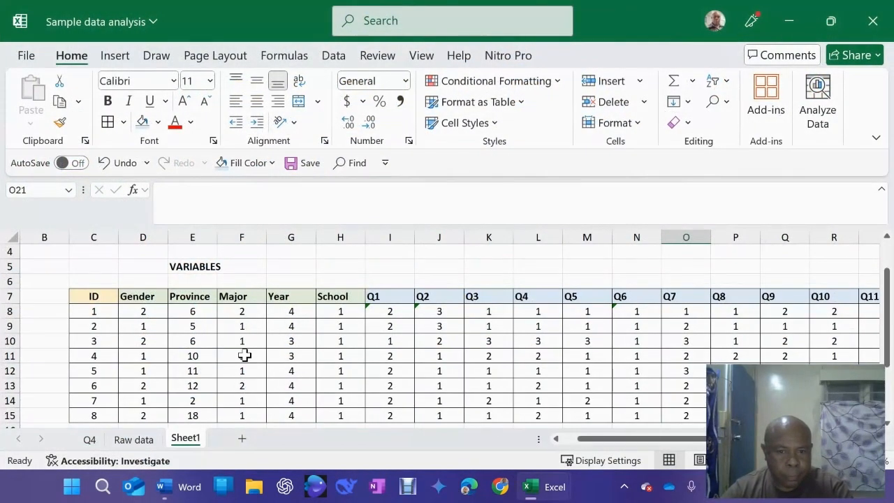
scroll(168, 334, "down", 1)
scroll(166, 335, "up", 1)
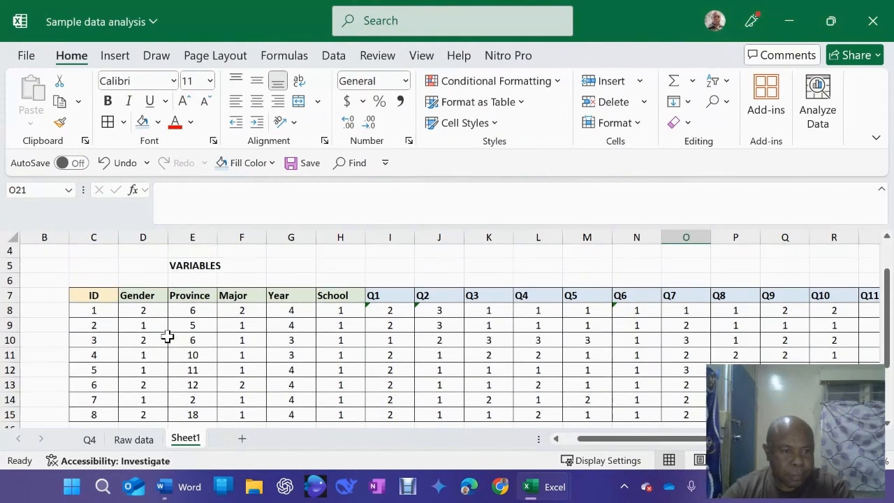
- Examine the ID column of the variables table, from its header through the last respondent row
left_click(88, 315)
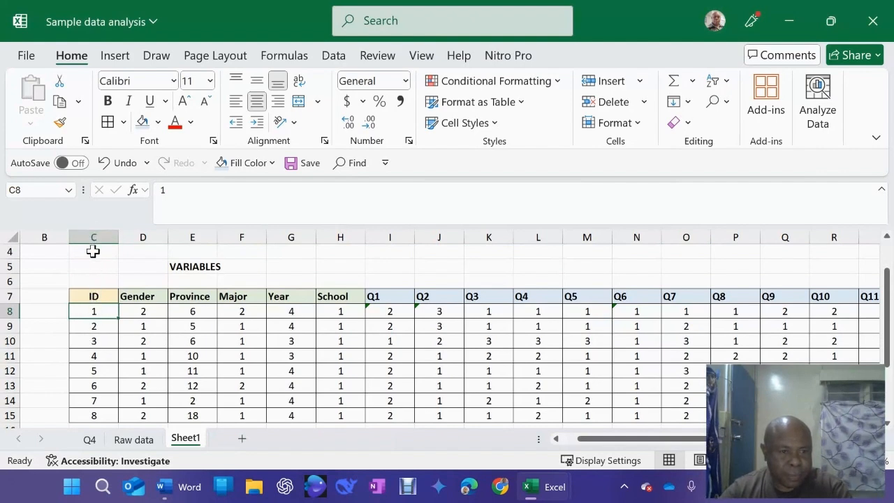
left_click(90, 295)
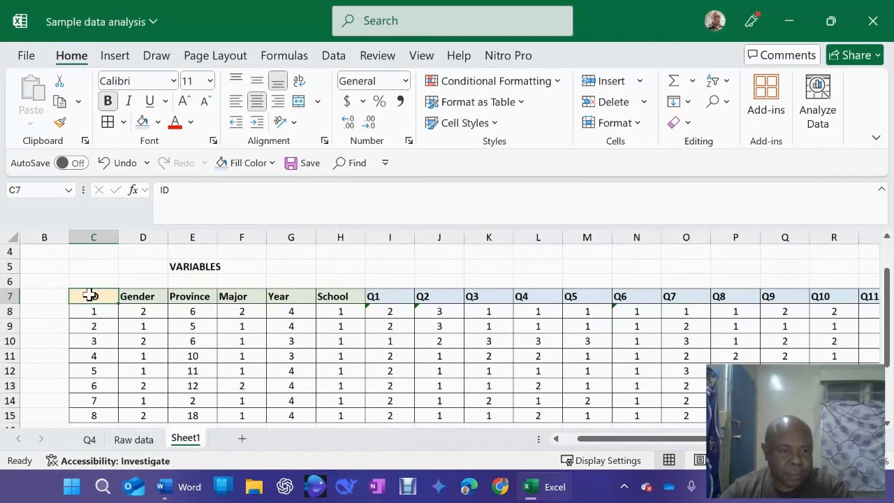
left_click(89, 311)
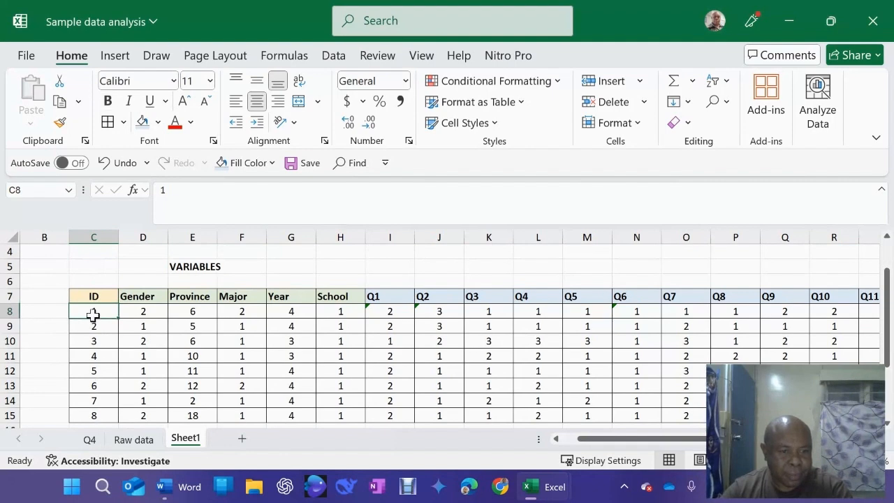
scroll(94, 335, "down", 2)
scroll(95, 328, "up", 2)
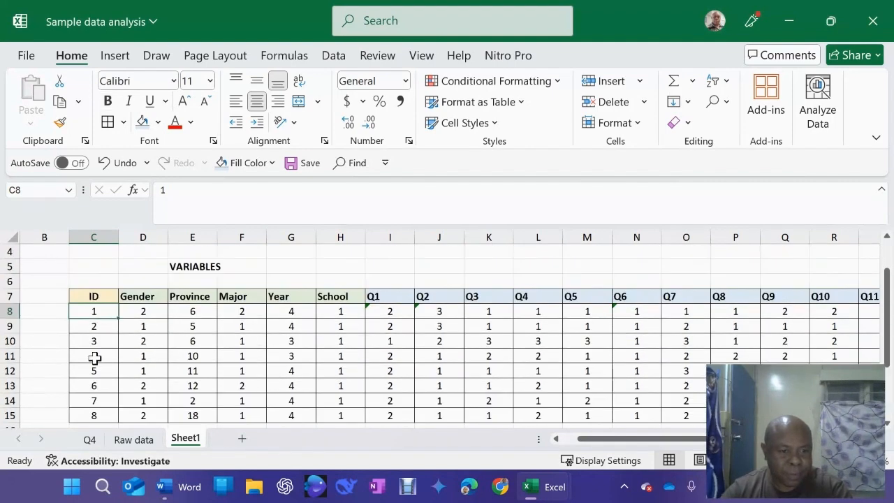
scroll(94, 358, "down", 2)
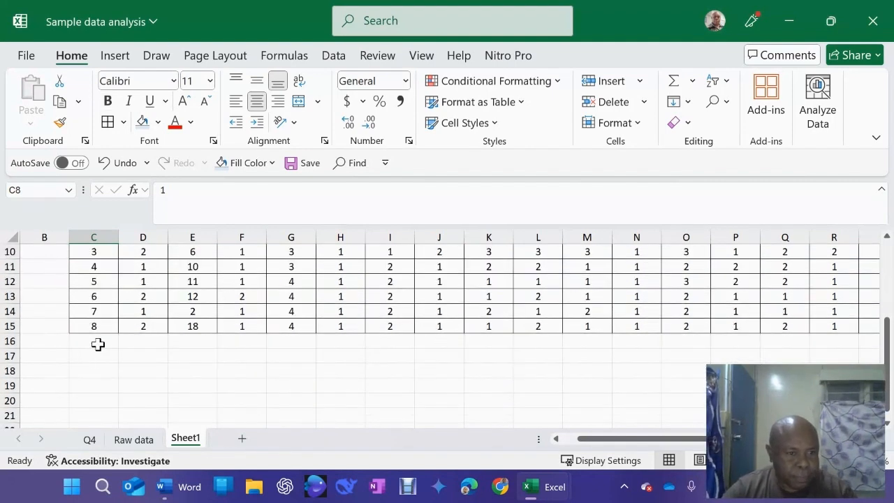
scroll(97, 342, "up", 1)
scroll(99, 343, "up", 1)
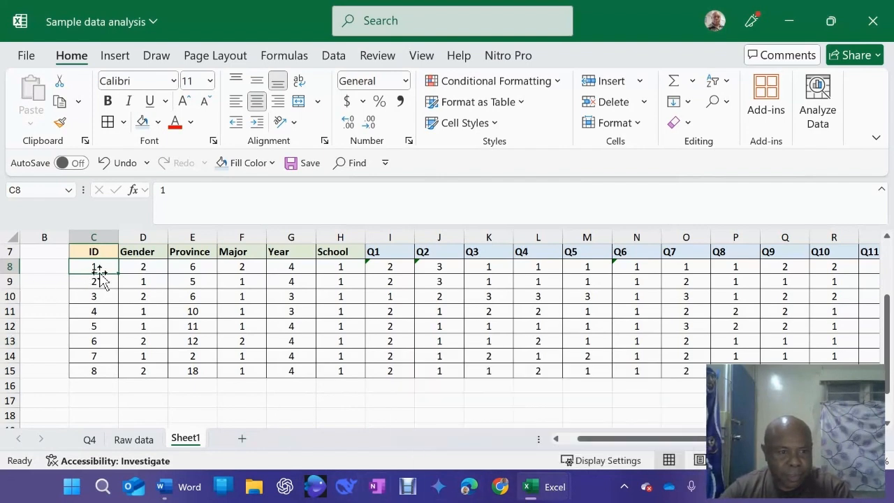
- Switch back to the Survey questionnaire document in Word and view its title and the handwritten number beside it
mouse_move(568, 494)
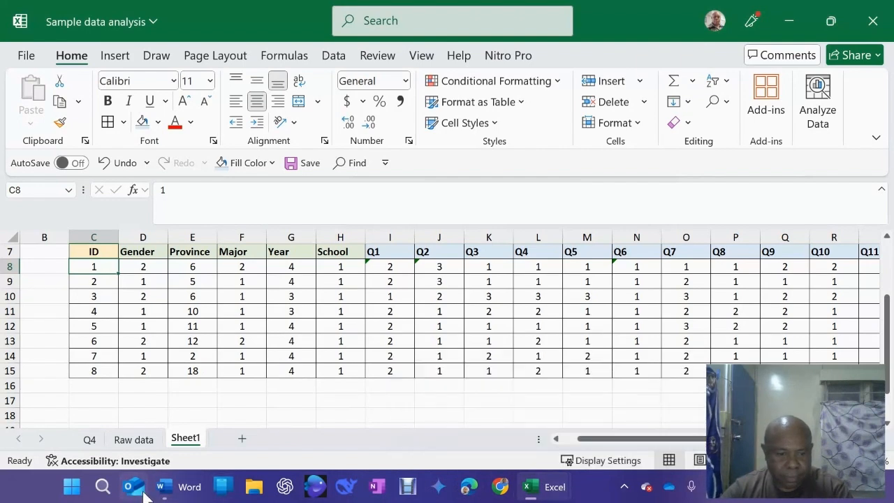
mouse_move(175, 487)
left_click(248, 409)
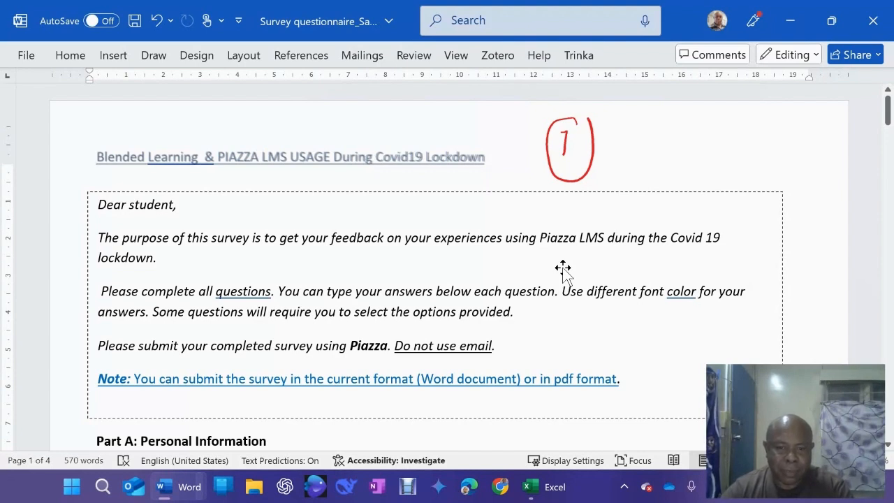
left_click(552, 300)
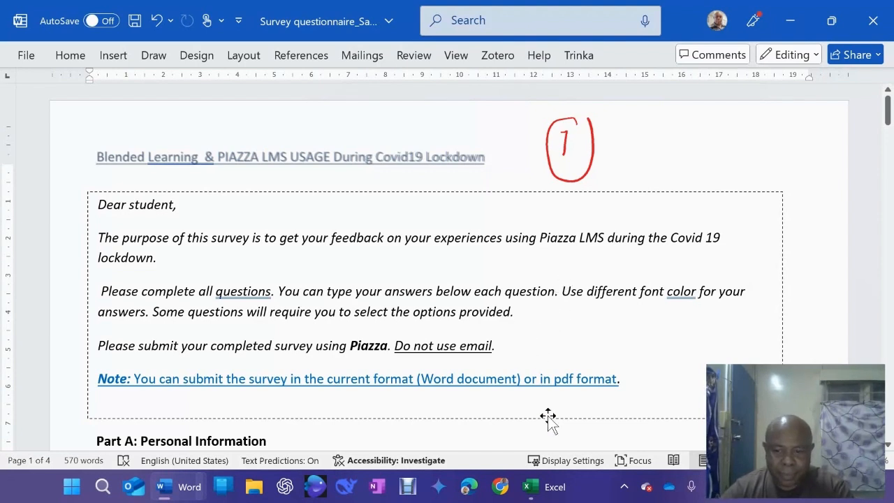
- Switch to the Microsoft Teams Survey_2024(1-79) workbook in Excel and go back to the first response in the table
mouse_move(544, 493)
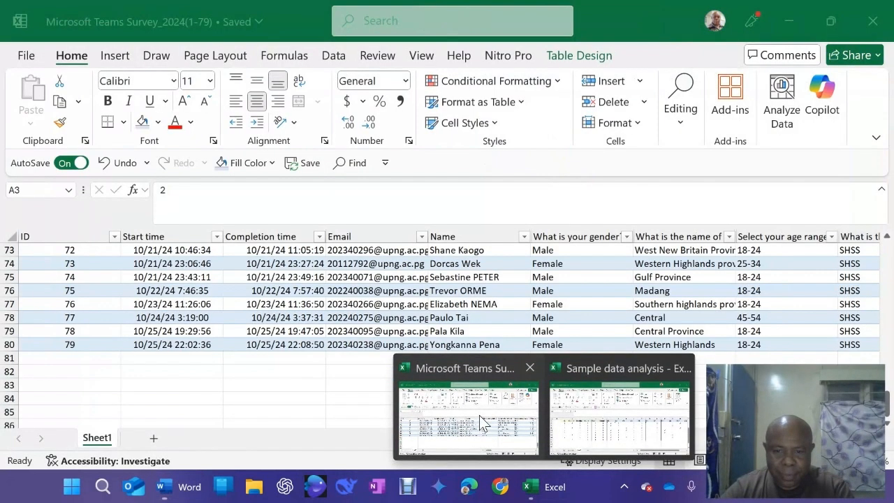
left_click(480, 433)
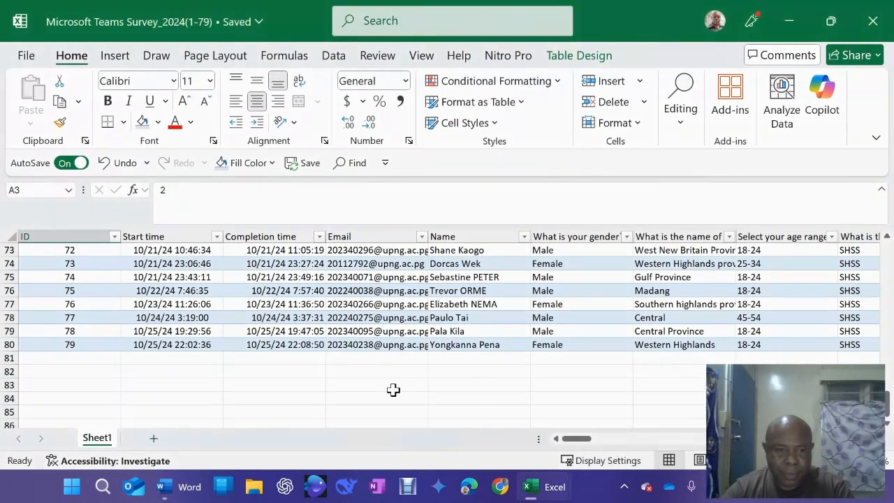
mouse_move(543, 495)
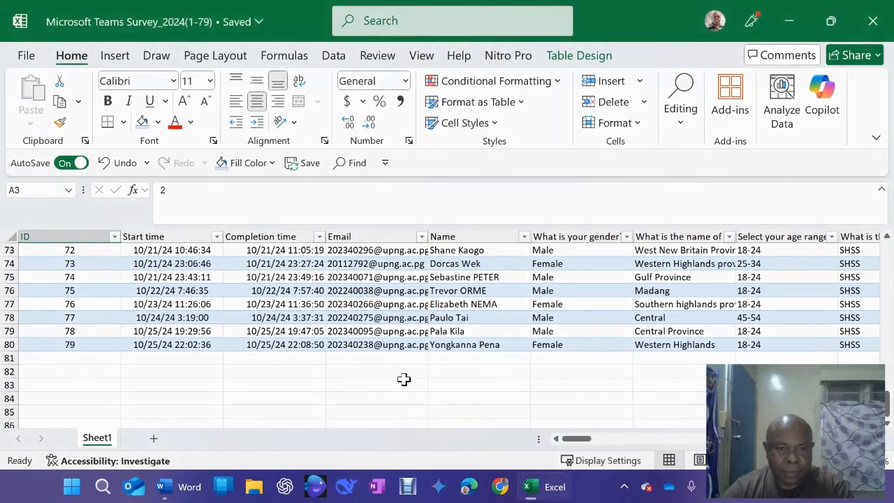
scroll(403, 379, "up", 3)
scroll(404, 379, "up", 11)
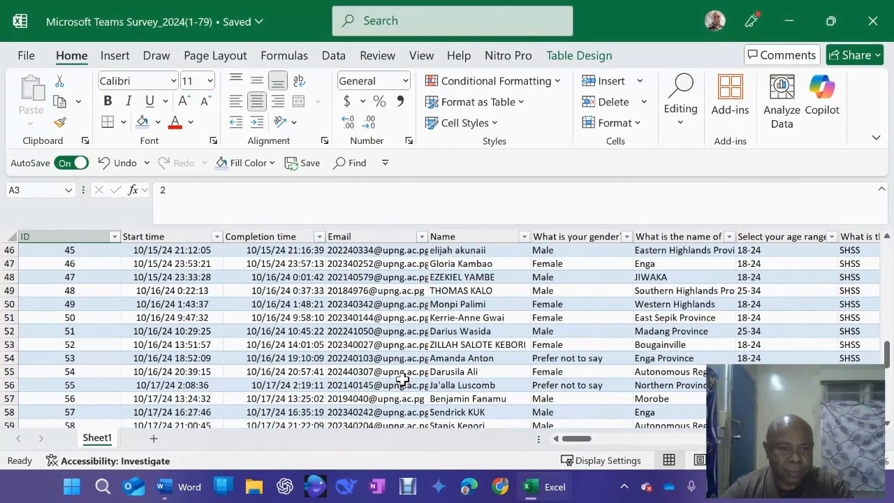
scroll(355, 395, "up", 6)
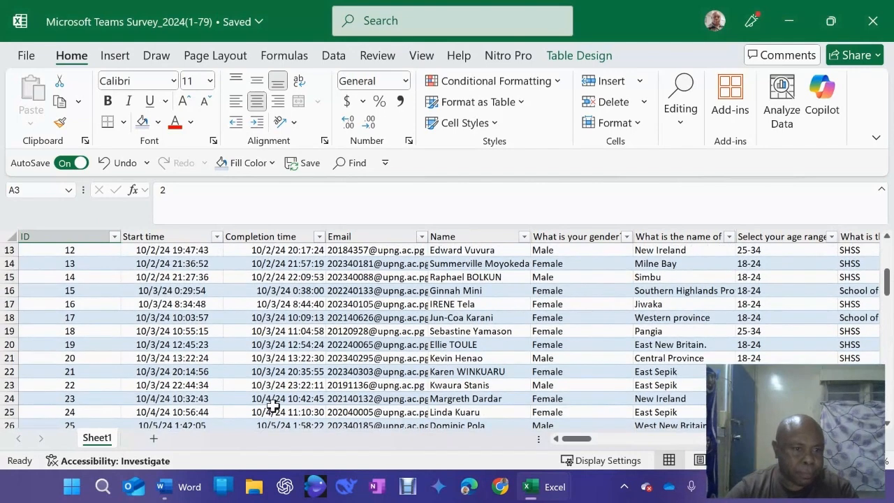
scroll(176, 375, "up", 4)
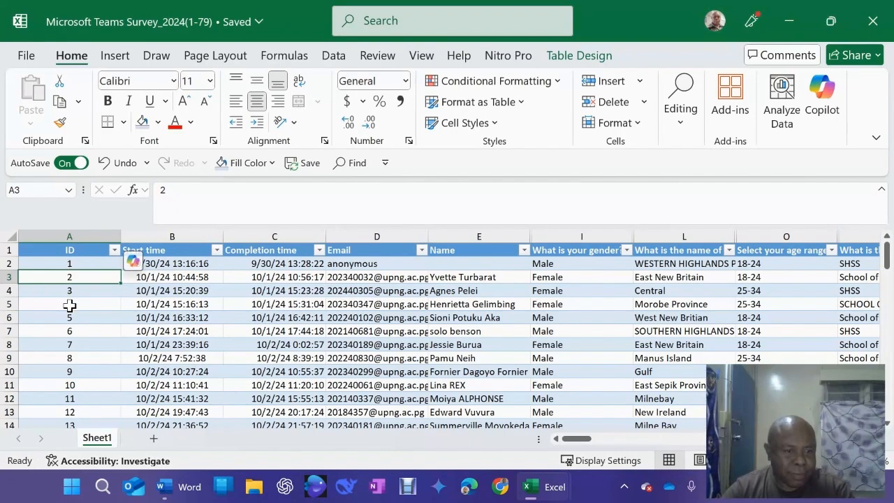
- Review the ID numbering of the Teams survey responses down to the last record and return to the header row
scroll(69, 307, "down", 19)
scroll(74, 317, "down", 8)
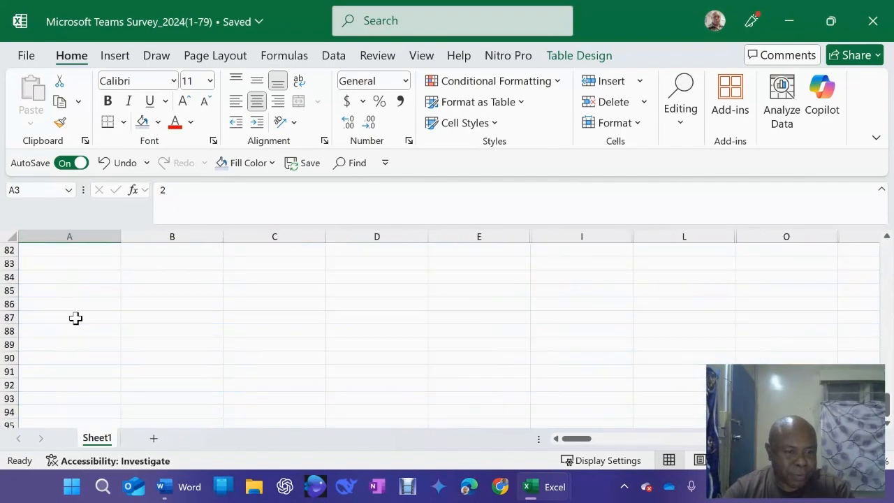
scroll(74, 317, "up", 4)
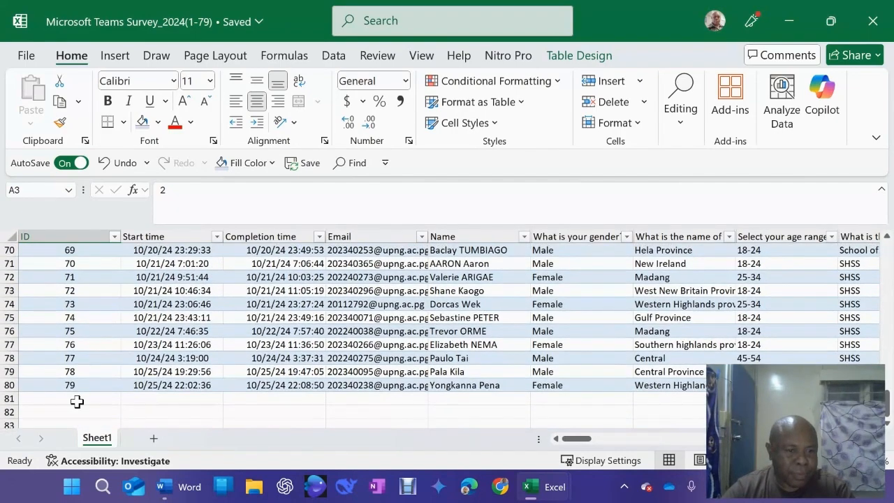
scroll(77, 390, "up", 14)
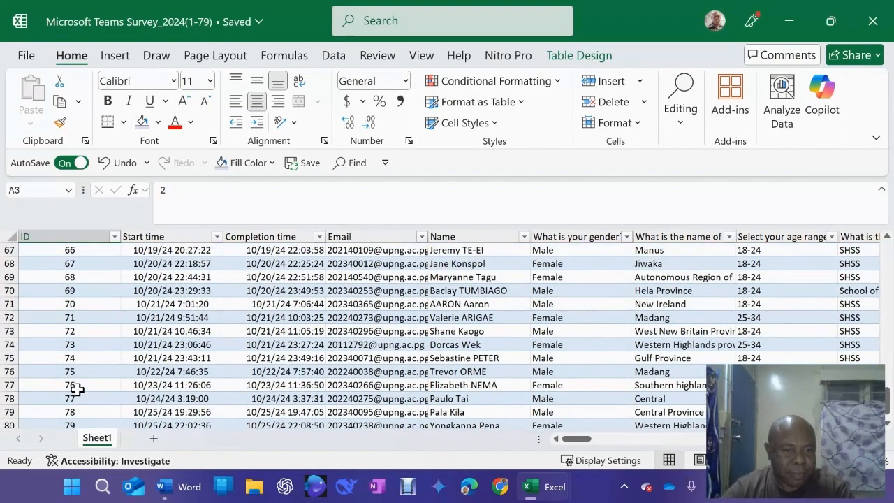
scroll(77, 390, "up", 9)
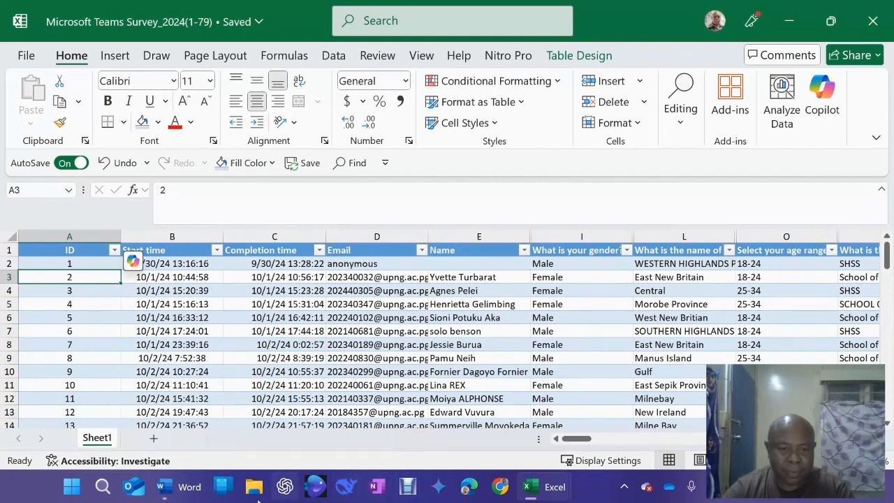
- Switch to the Survey questionnaire in Word and examine the handwritten codes beside the Part A personal information options
mouse_move(180, 494)
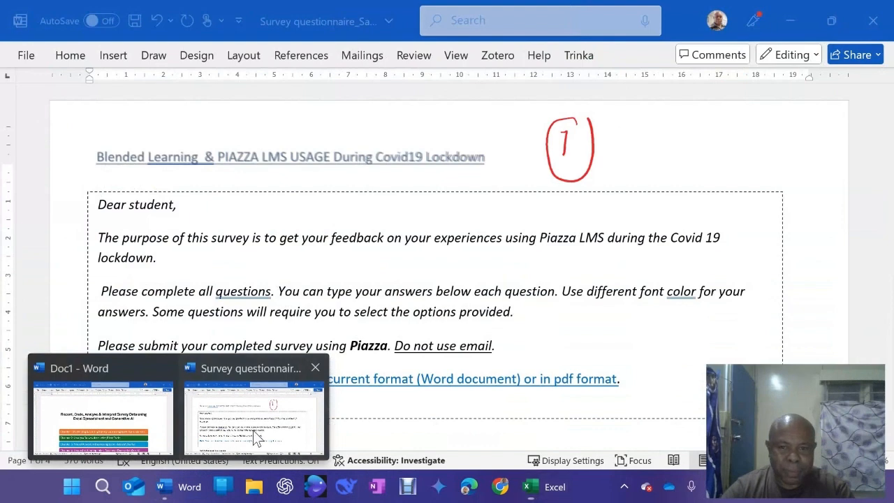
left_click(257, 434)
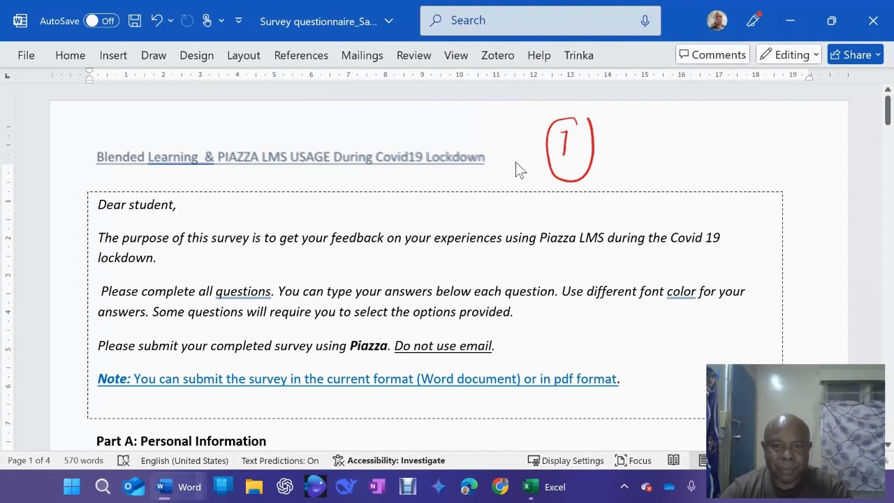
scroll(464, 206, "down", 3)
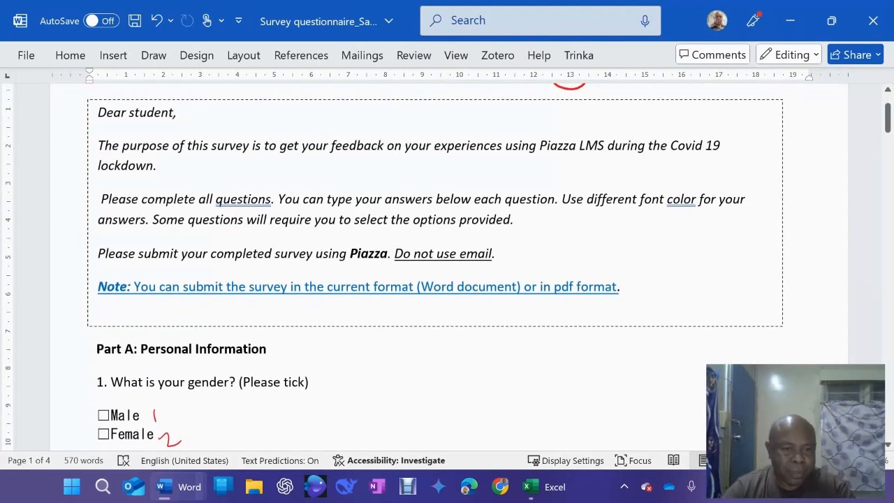
scroll(433, 272, "down", 4)
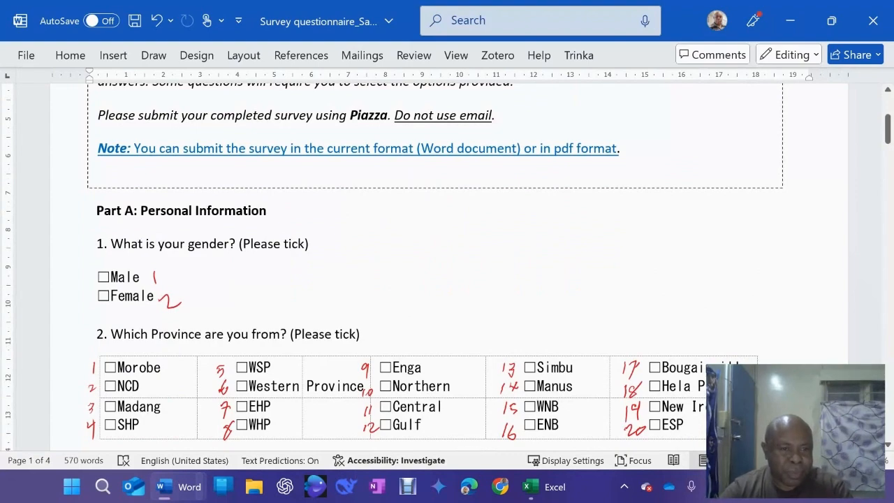
scroll(433, 273, "down", 4)
scroll(433, 273, "up", 1)
scroll(433, 272, "down", 15)
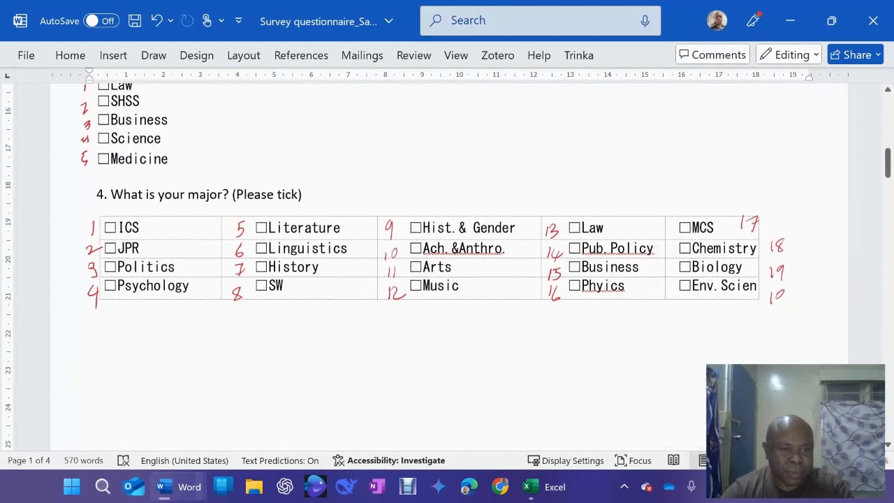
- Look through the coded answer options of the remaining questionnaire items up to the End of Survey note
scroll(433, 273, "down", 20)
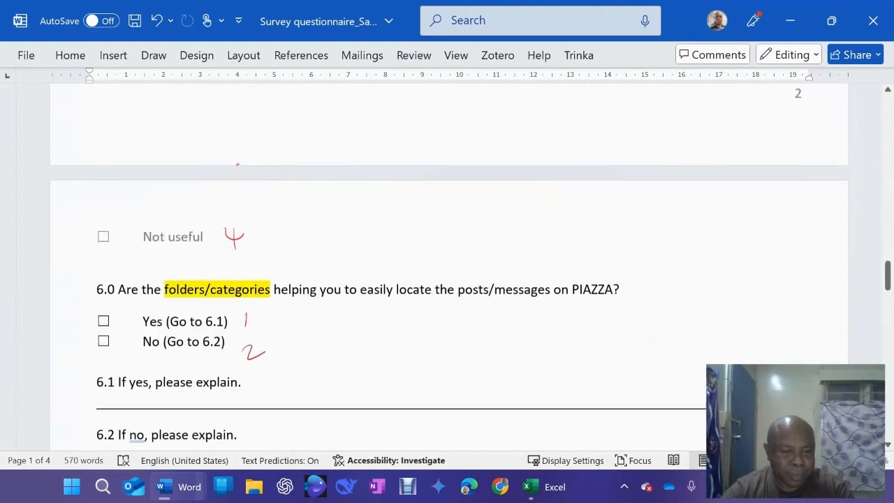
scroll(433, 272, "down", 20)
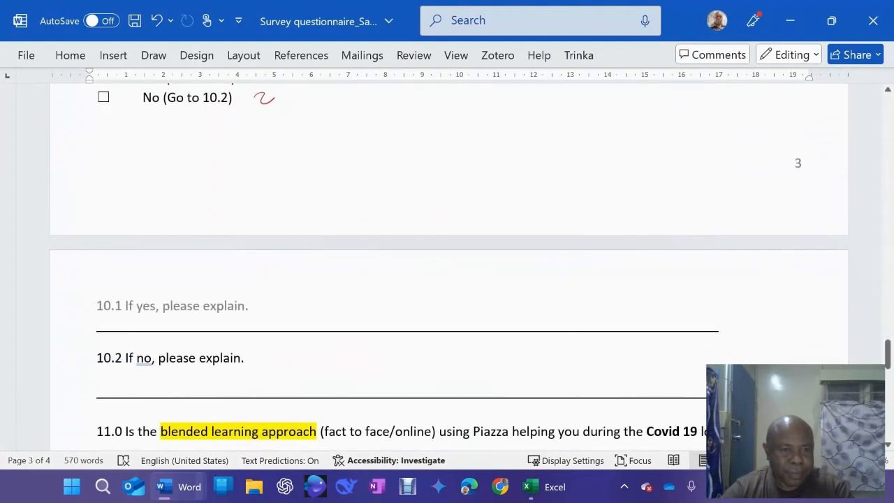
scroll(447, 273, "down", 5)
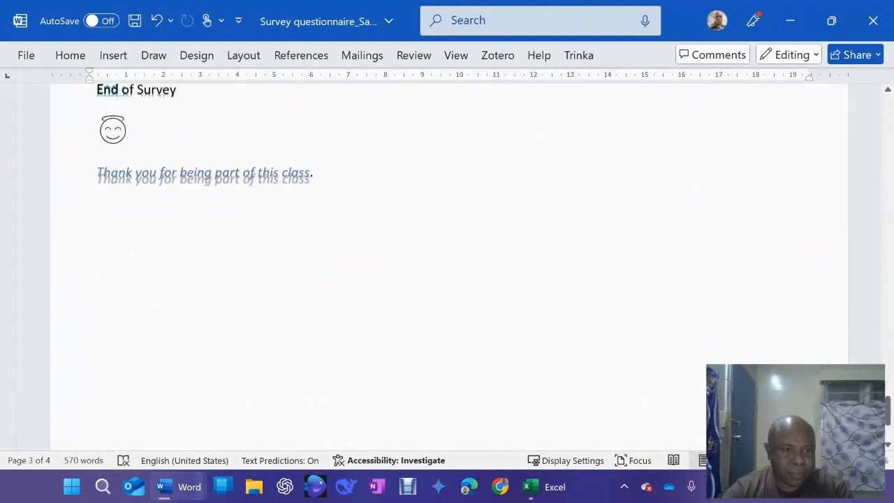
- Examine the Yes and No codes of question 11.0 on blended learning and its open-ended follow-ups 11.1 and 11.2
scroll(447, 273, "up", 6)
scroll(447, 272, "up", 4)
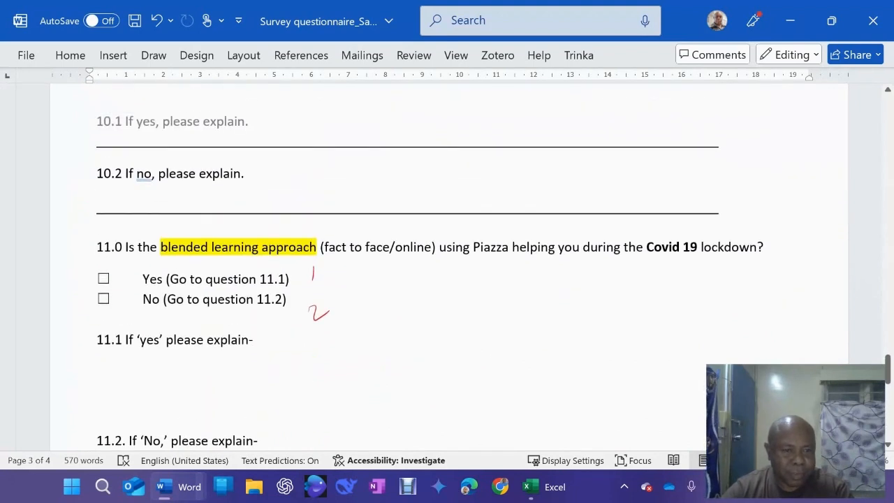
scroll(447, 279, "up", 3)
scroll(447, 272, "down", 3)
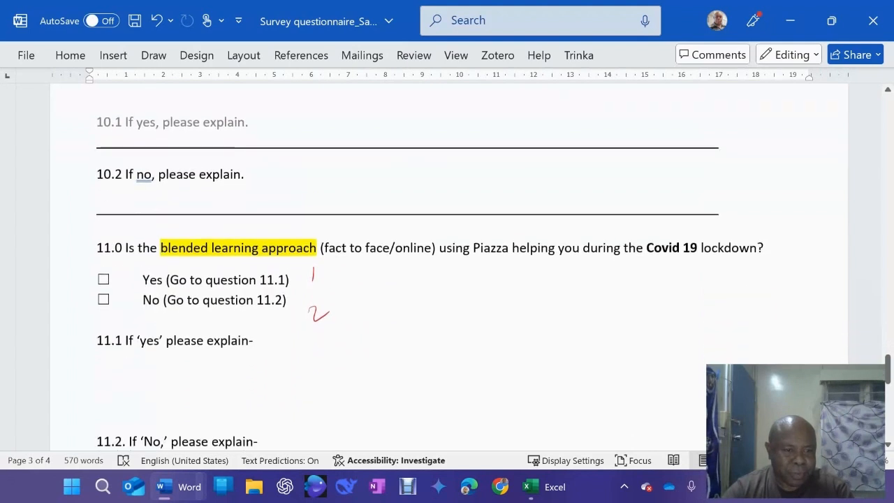
scroll(447, 272, "down", 3)
scroll(447, 272, "down", 2)
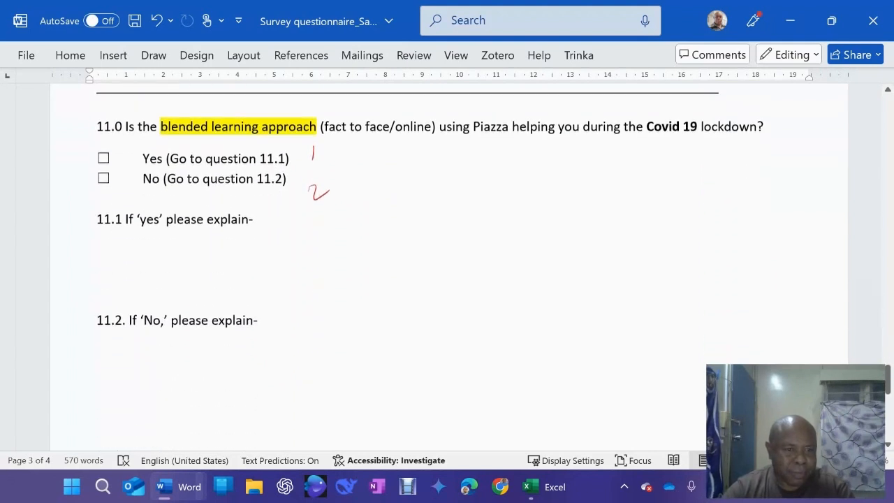
scroll(447, 272, "up", 3)
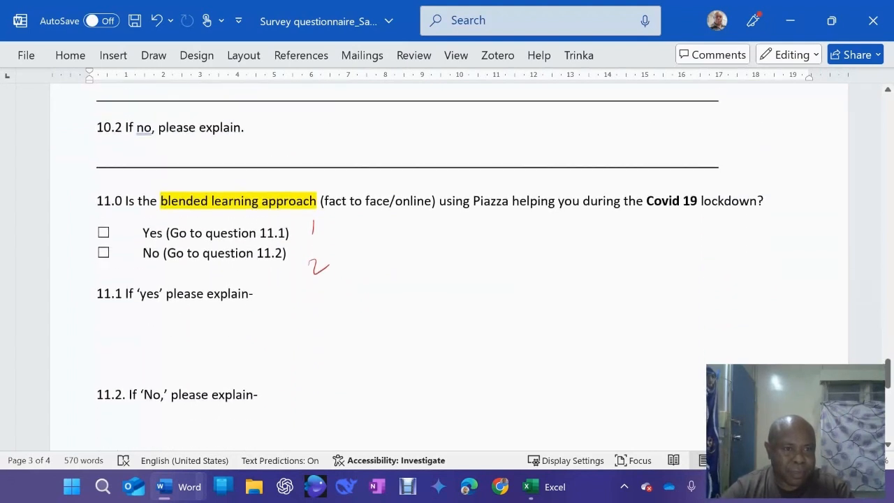
- Recheck question 11.0 and its open-ended follow-ups, and return to the gender question in Part A of the questionnaire
scroll(447, 273, "down", 3)
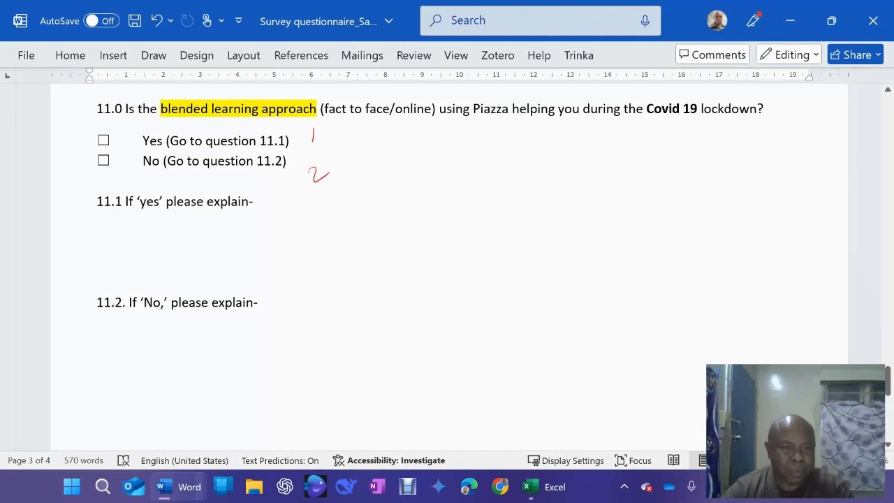
scroll(447, 272, "up", 1)
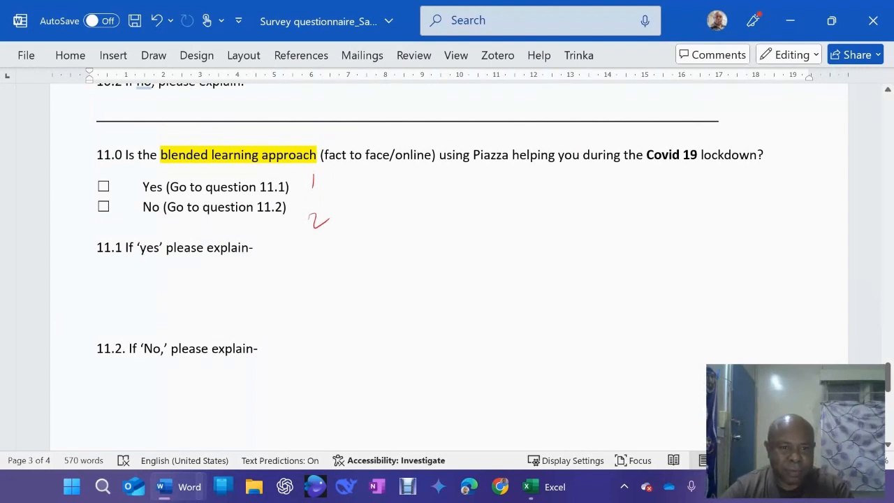
scroll(447, 273, "up", 5)
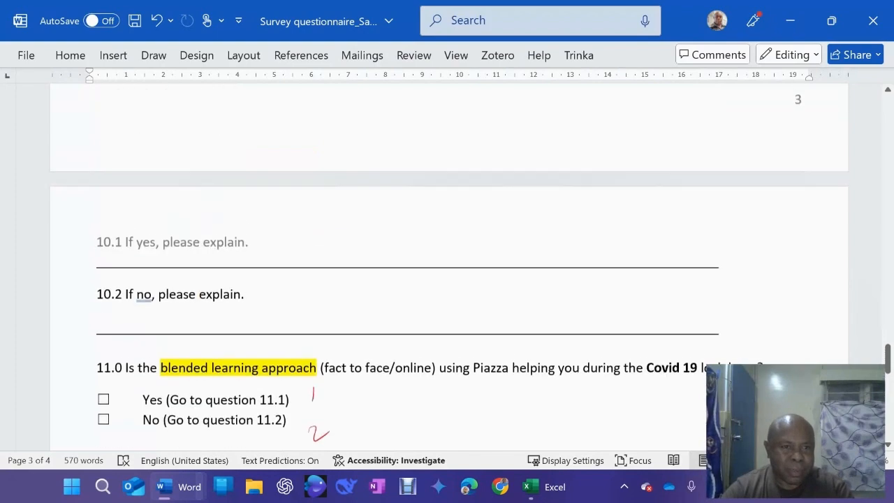
scroll(447, 273, "up", 15)
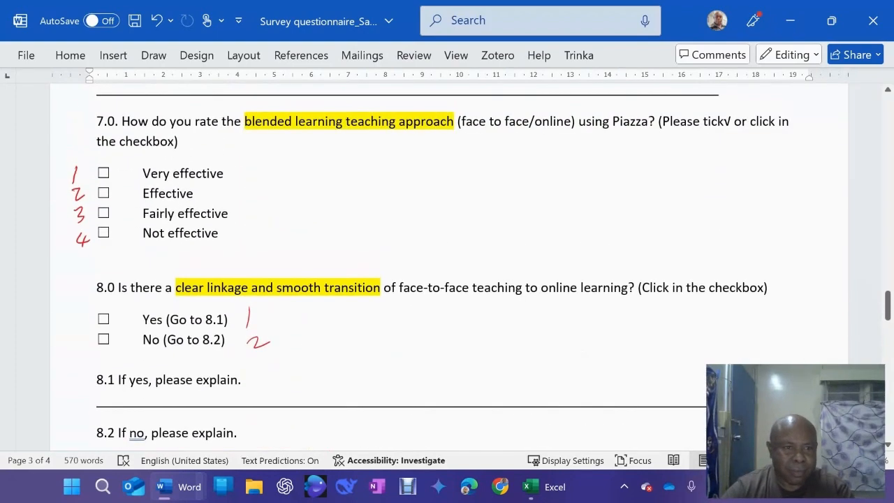
scroll(215, 318, "up", 15)
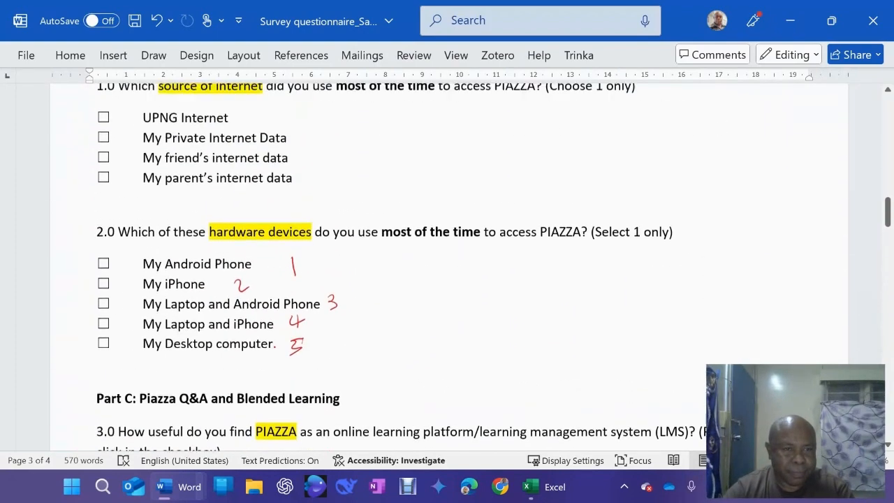
scroll(216, 318, "up", 15)
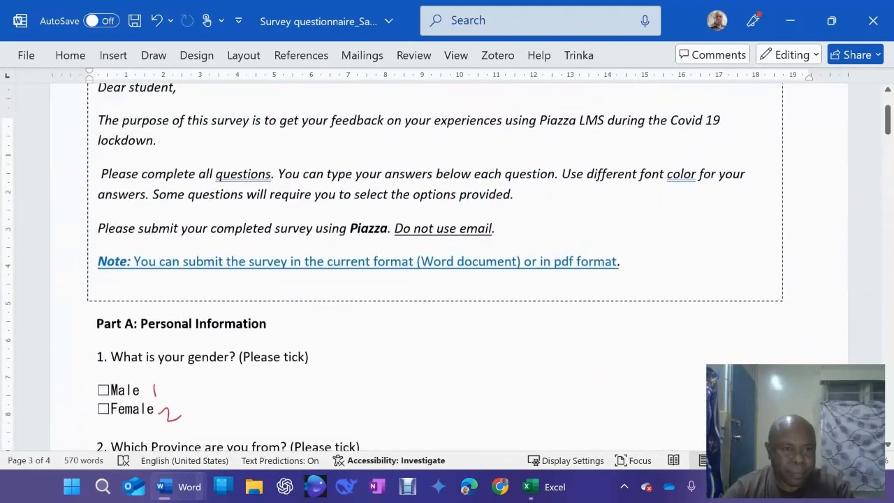
scroll(214, 318, "down", 5)
scroll(214, 318, "up", 3)
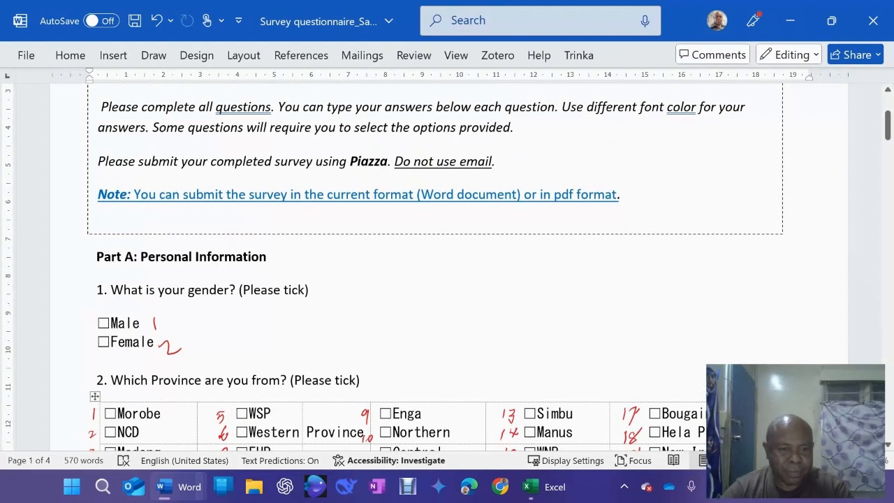
- Examine the handwritten numeric codes beside the gender, province, school and major options in Part A
scroll(447, 265, "down", 4)
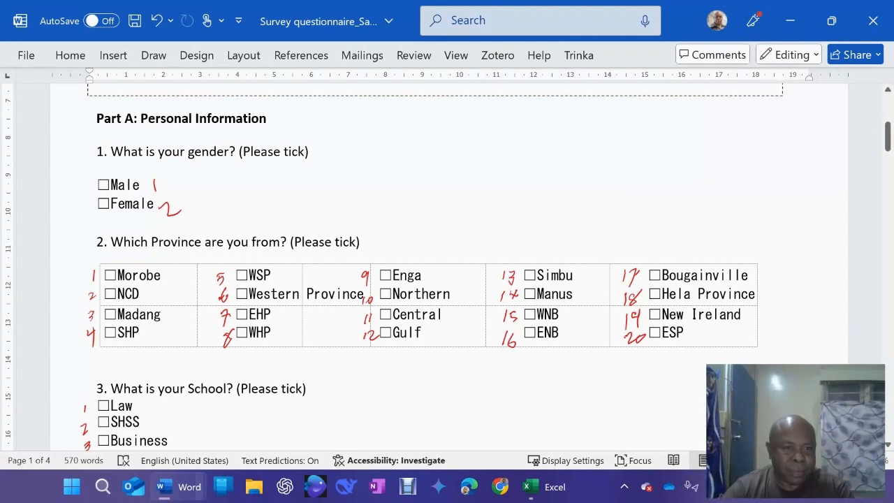
scroll(419, 279, "down", 1)
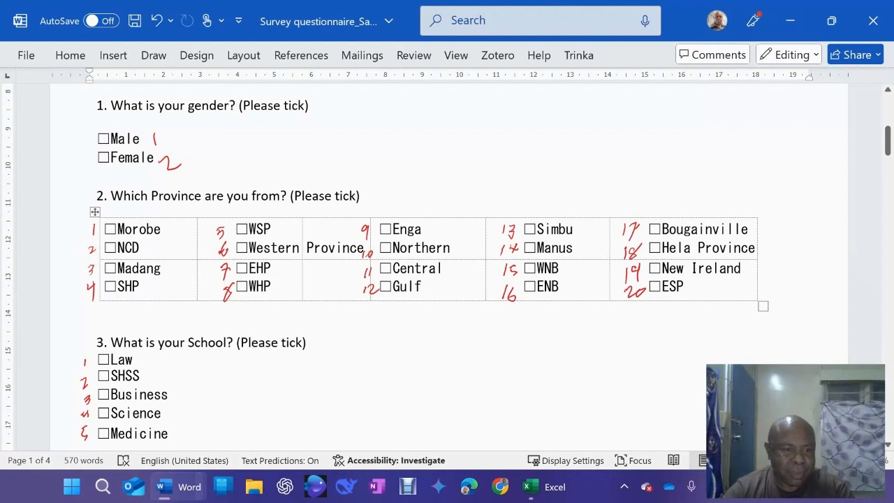
scroll(447, 265, "down", 2)
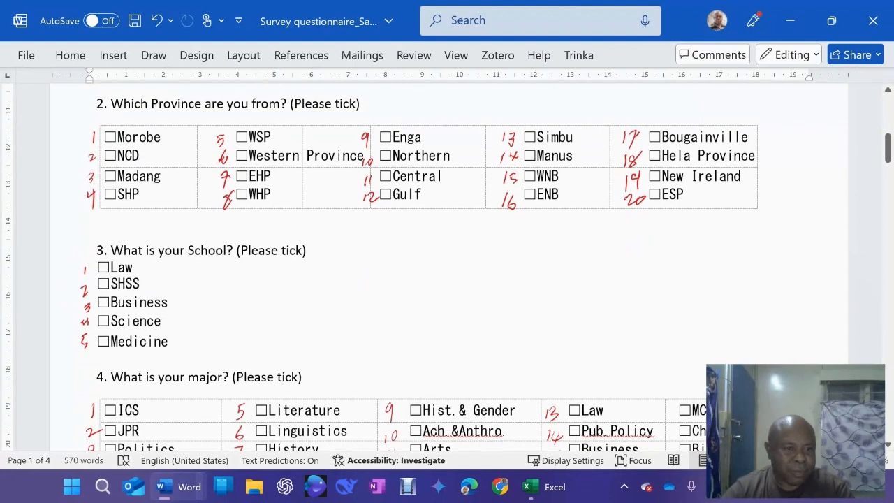
scroll(447, 265, "down", 1)
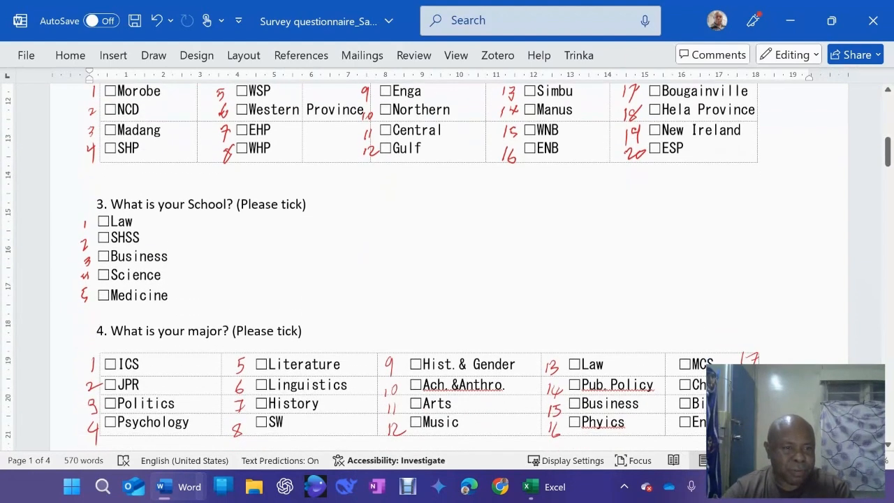
scroll(447, 266, "down", 1)
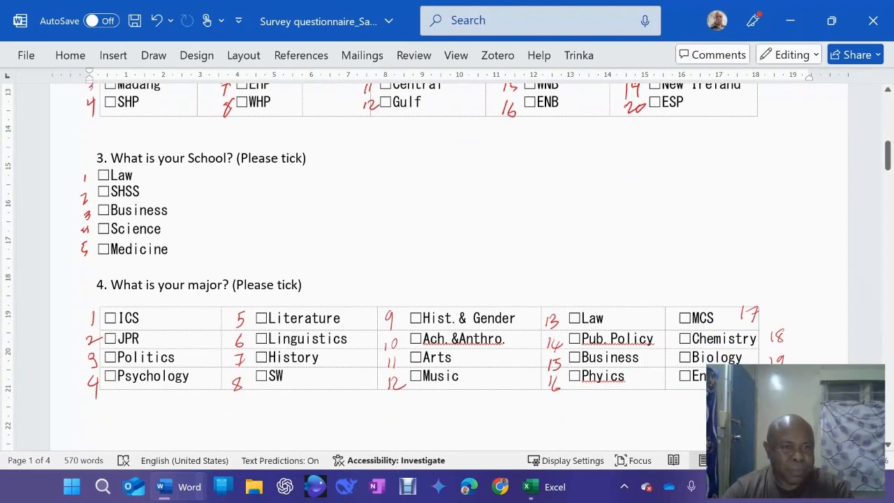
scroll(447, 265, "down", 1)
scroll(447, 265, "up", 1)
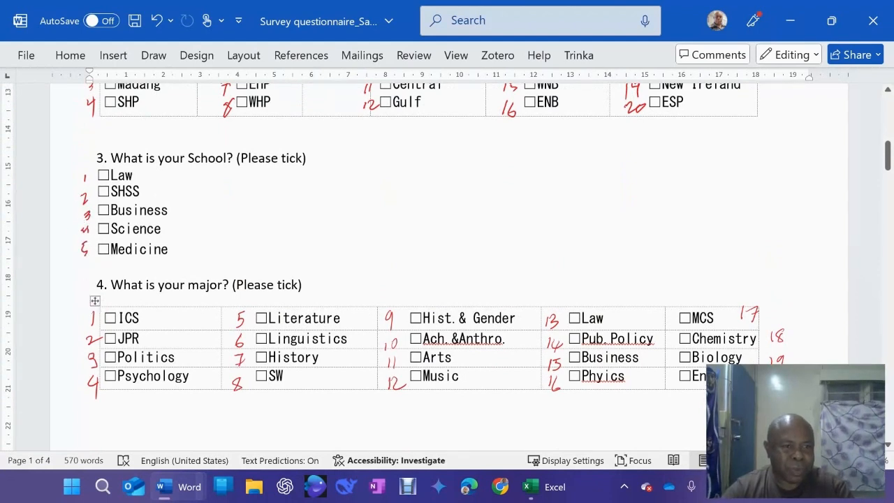
scroll(447, 265, "down", 3)
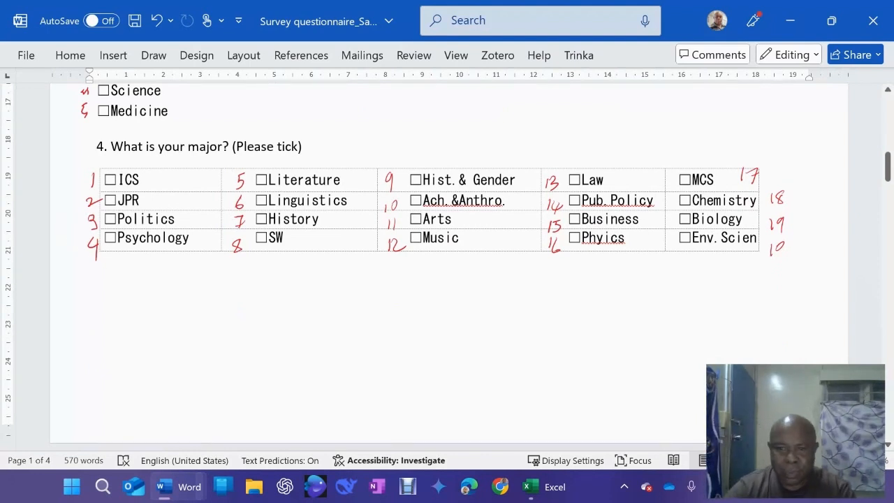
- Examine the year of study codes and the Part B options for source of internet and hardware devices
scroll(396, 338, "down", 8)
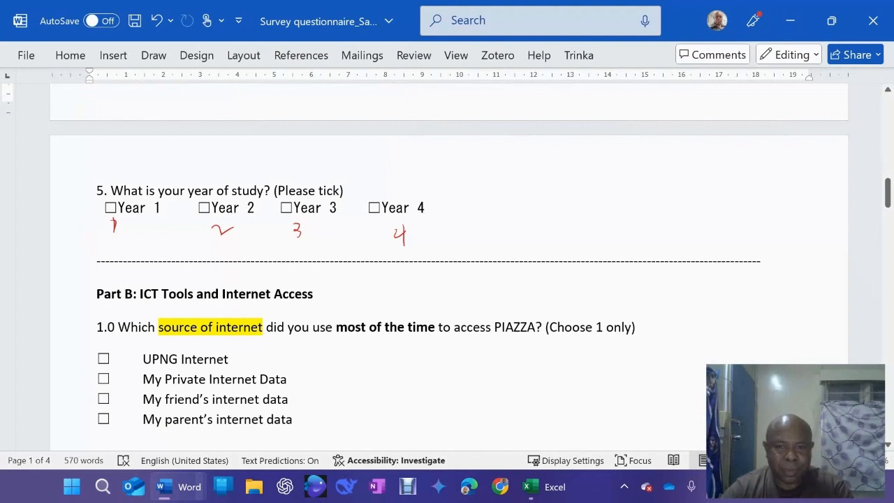
scroll(399, 242, "down", 3)
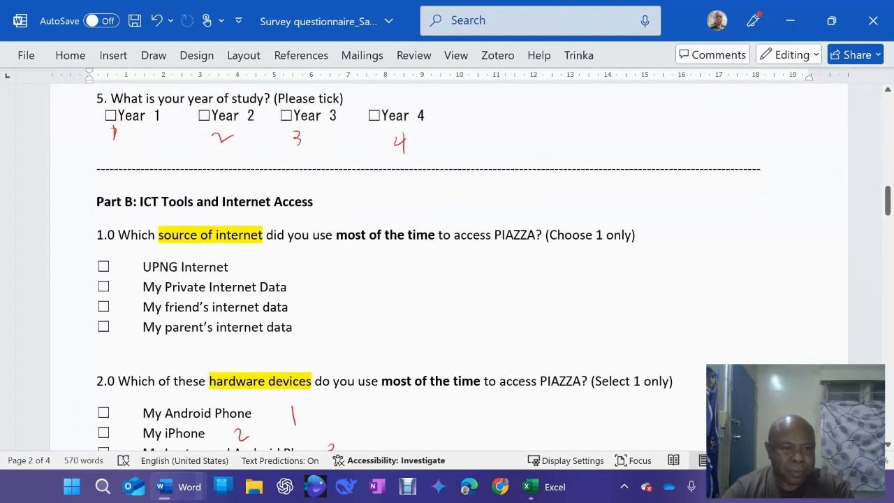
scroll(428, 268, "down", 2)
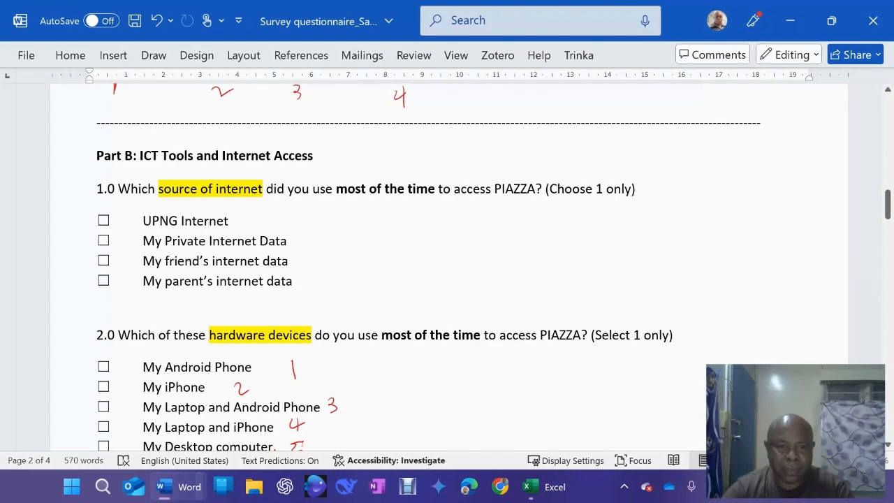
scroll(447, 265, "down", 3)
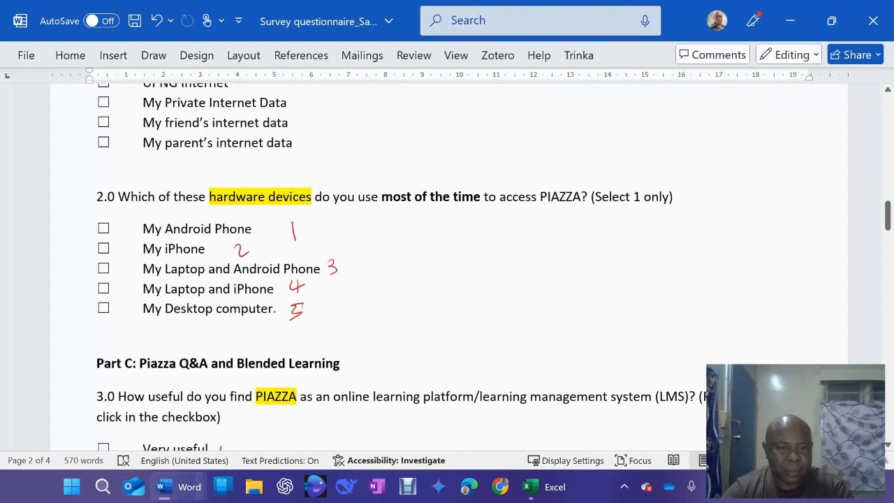
scroll(447, 265, "down", 10)
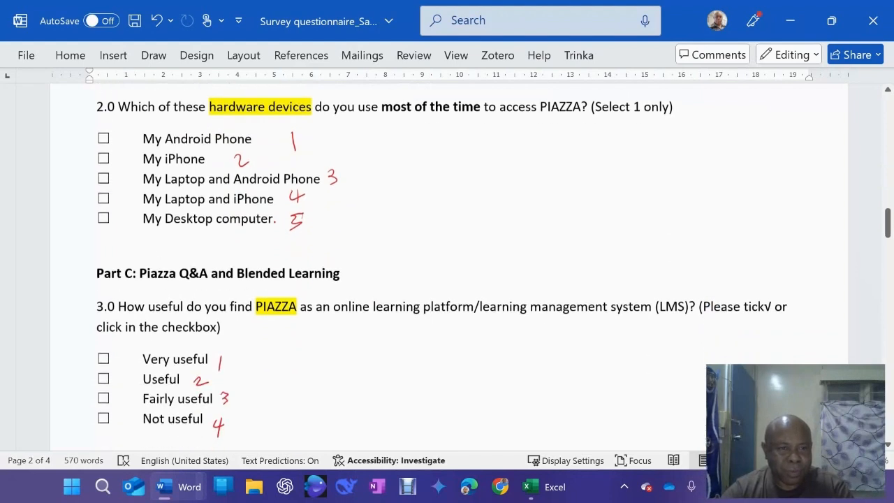
- Examine the Yes/No and effectiveness rating codes of questions 6.0 to 10.0, including their open-ended explanation items
scroll(447, 265, "down", 8)
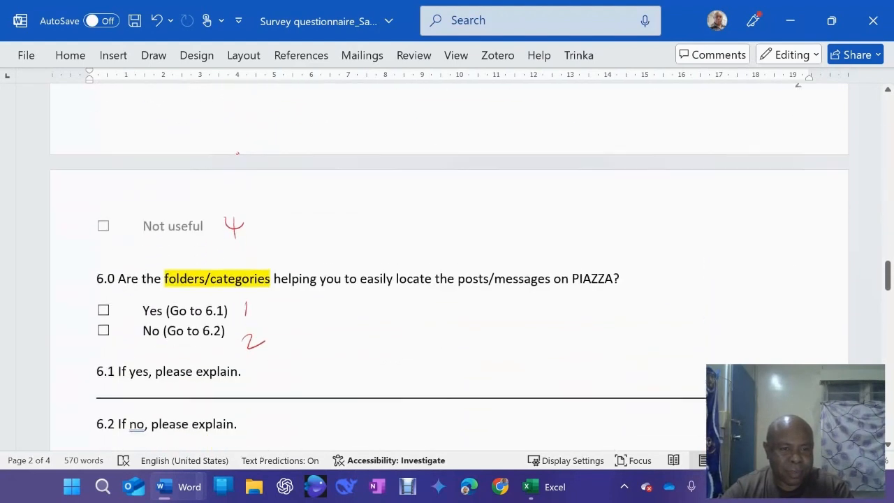
scroll(447, 265, "down", 3)
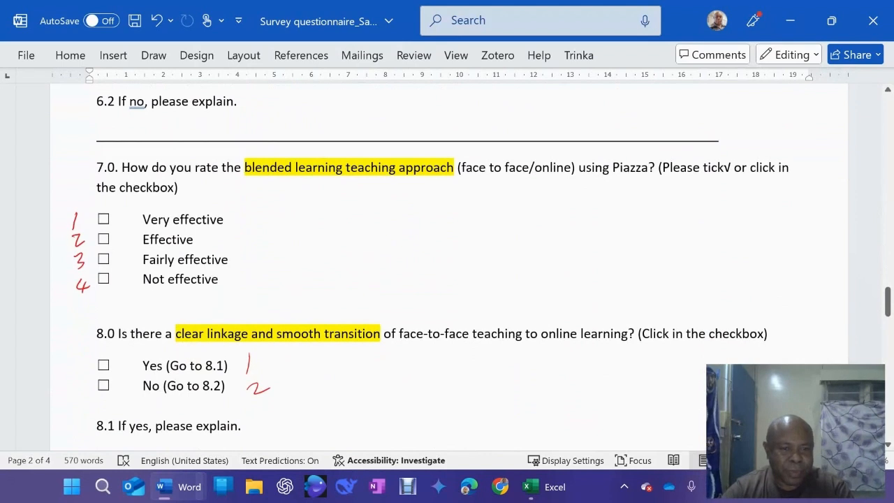
scroll(447, 266, "down", 4)
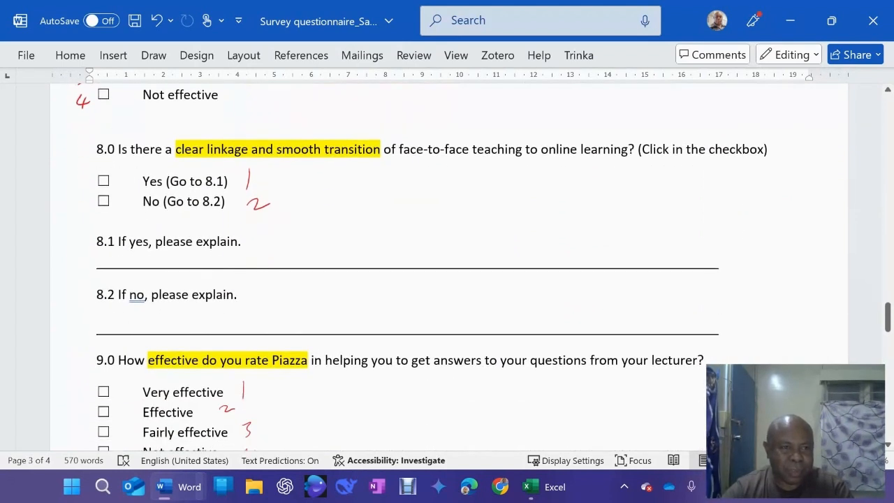
scroll(447, 266, "down", 1)
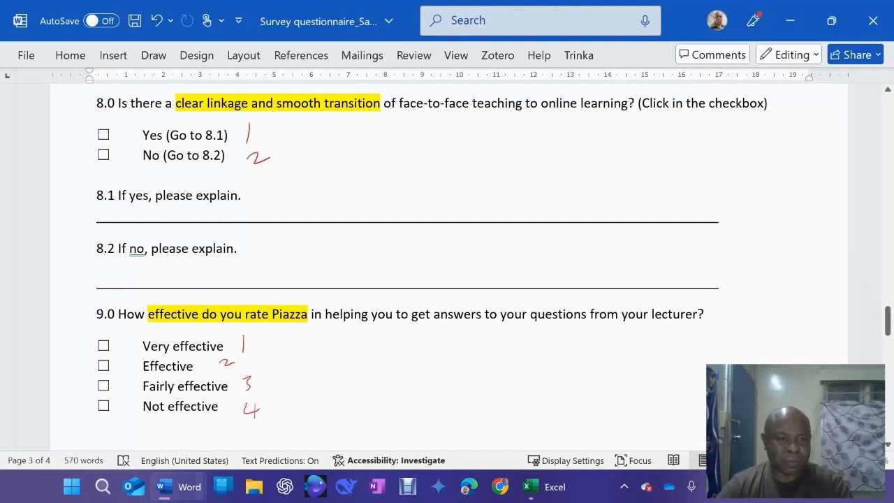
scroll(408, 268, "down", 3)
scroll(408, 268, "up", 2)
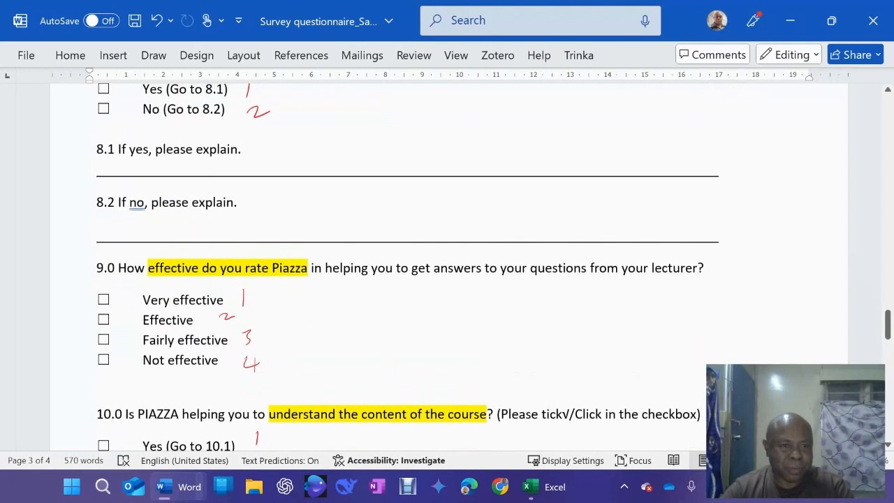
scroll(44, 315, "down", 2)
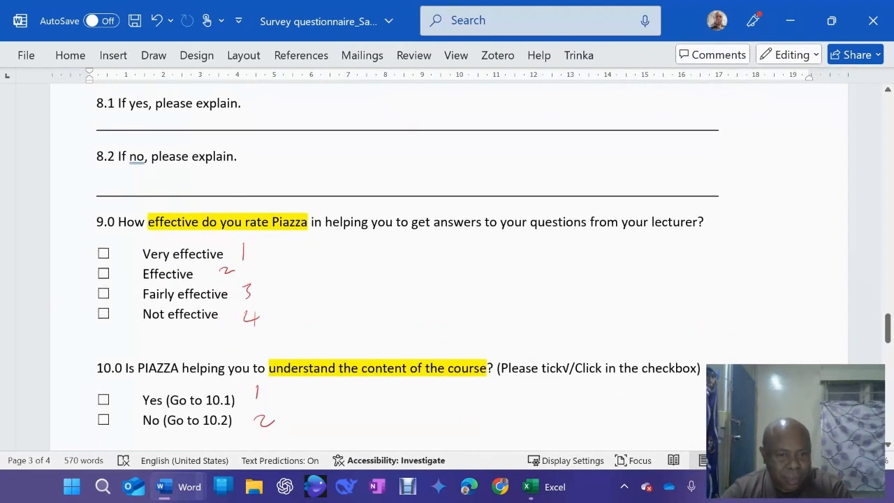
scroll(45, 314, "down", 2)
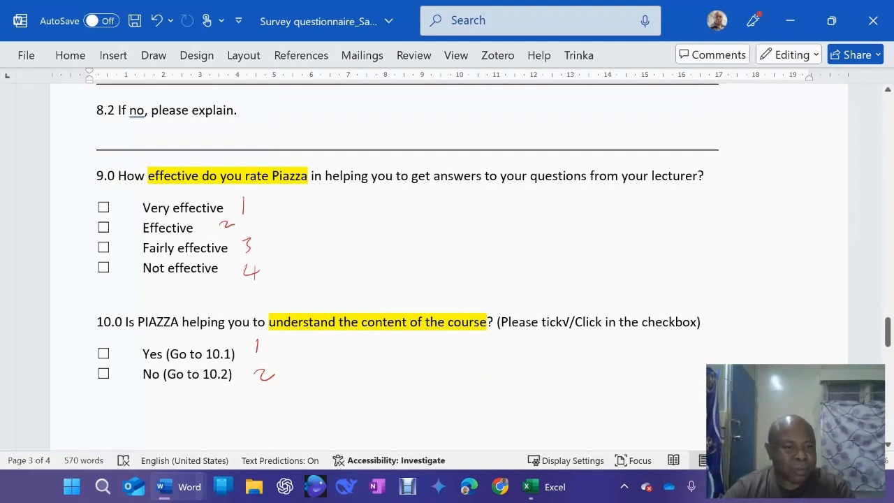
scroll(447, 265, "down", 1)
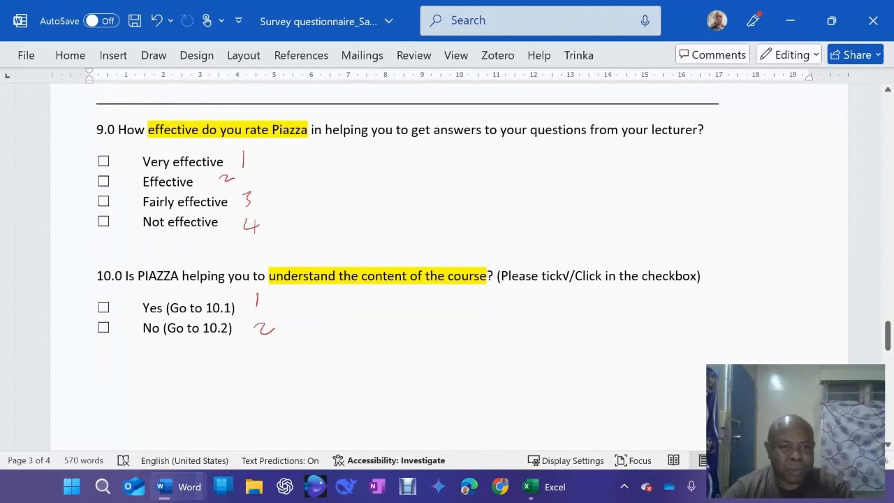
scroll(447, 266, "down", 1)
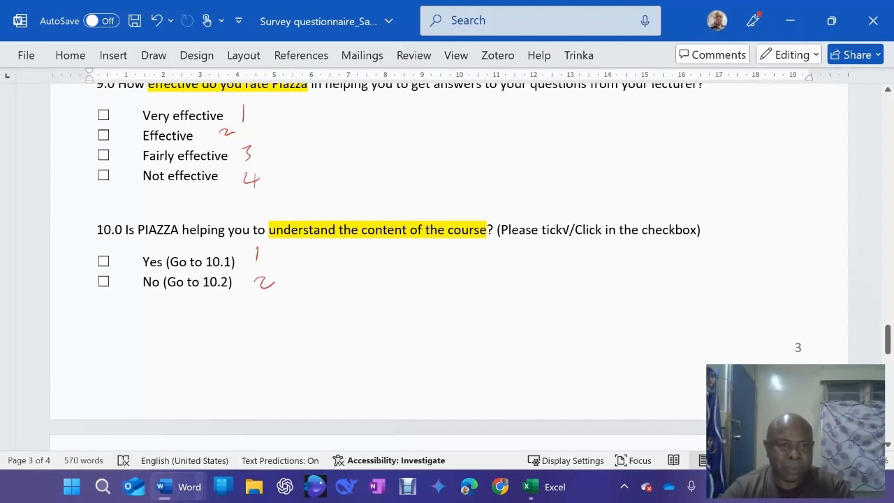
- Look back through the coded questions from 10.0 up to the survey instructions and the gender question in Part A
scroll(447, 266, "up", 5)
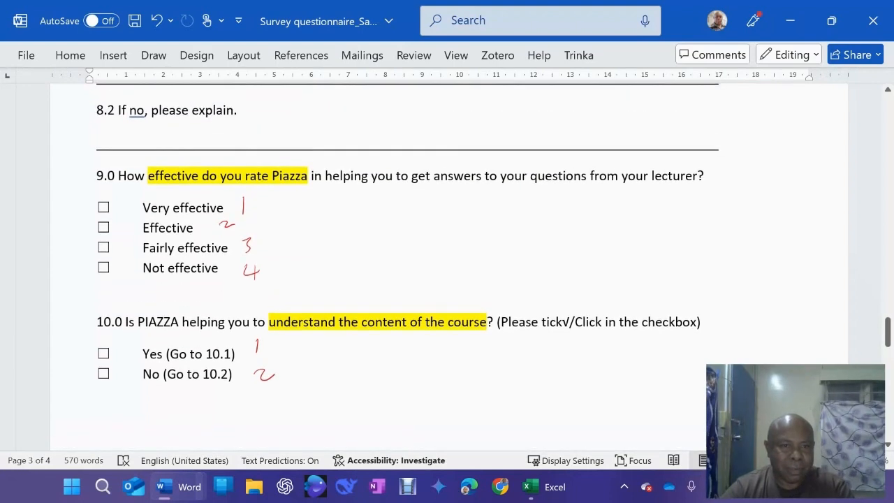
scroll(447, 266, "up", 10)
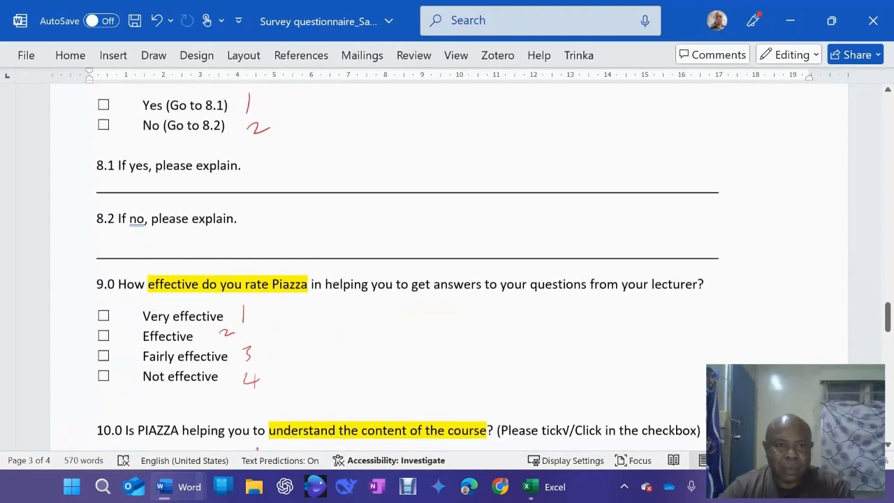
scroll(205, 226, "up", 14)
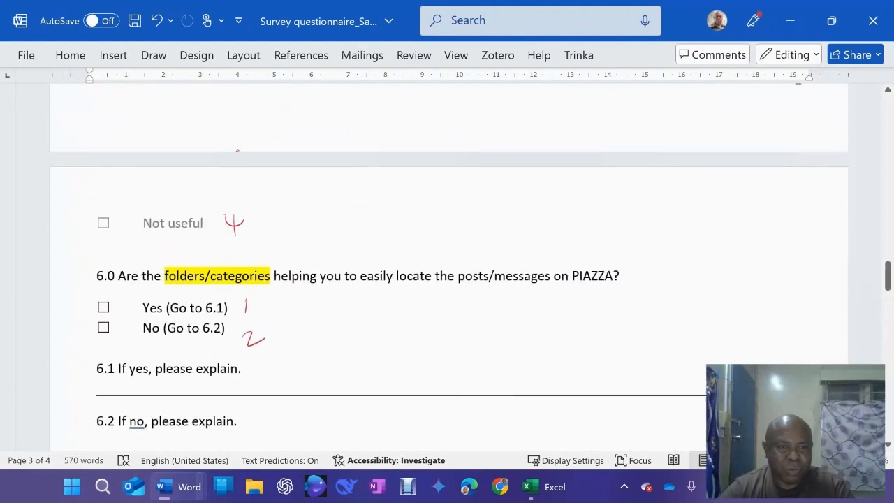
scroll(223, 225, "up", 10)
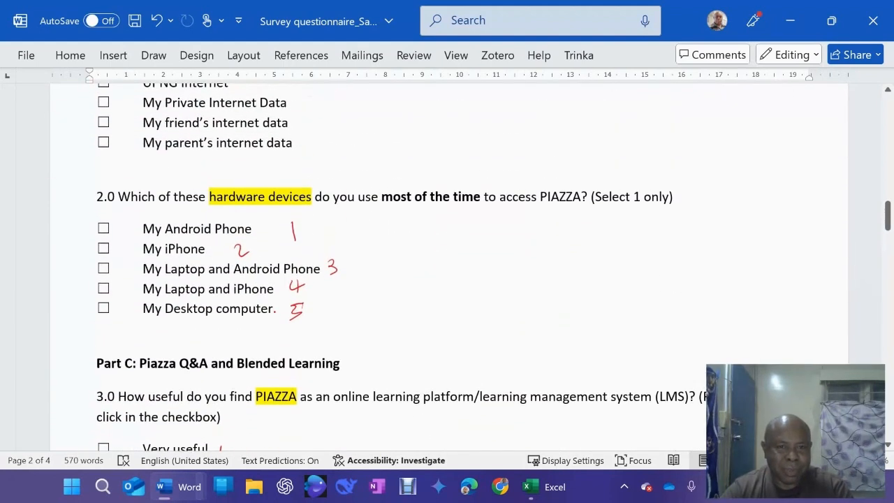
scroll(494, 193, "up", 8)
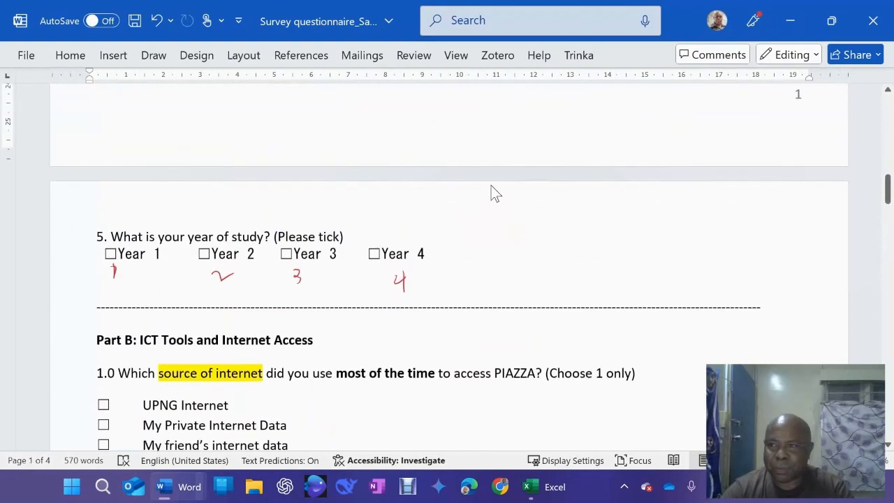
scroll(474, 175, "up", 16)
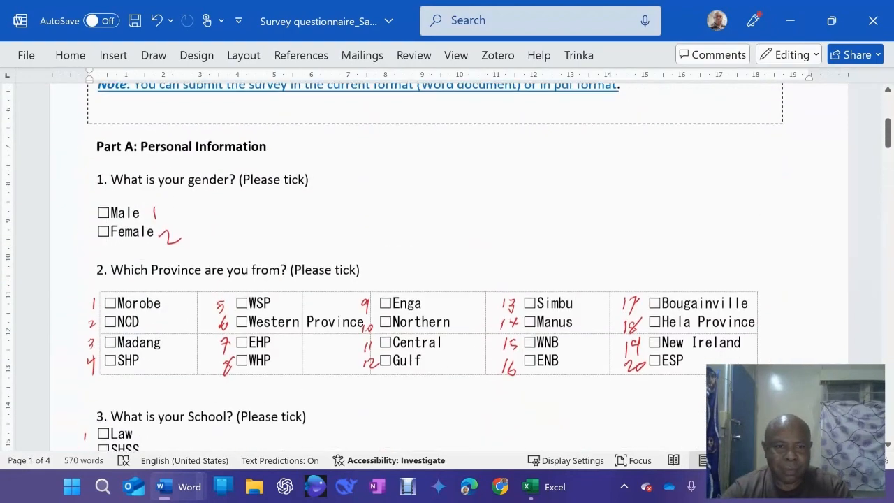
scroll(433, 189, "up", 6)
scroll(433, 189, "down", 2)
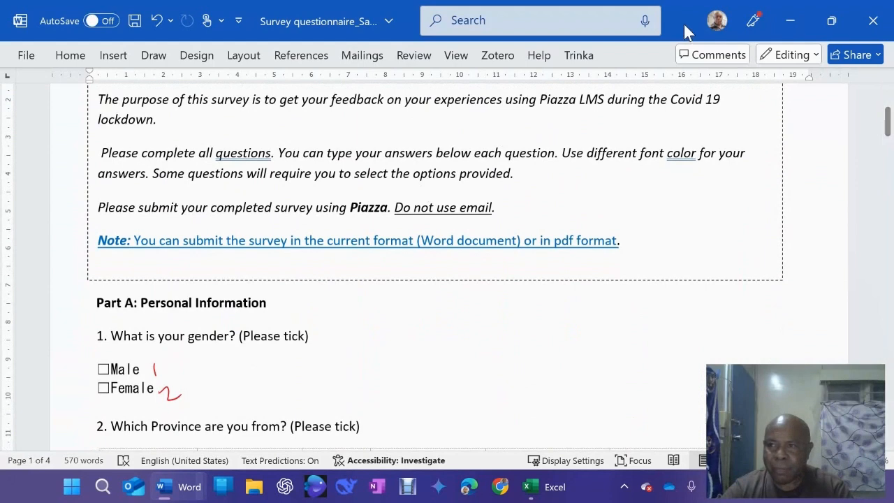
- Switch to the Sample data analysis workbook in Excel and examine the ID rows and variable headings of the coded responses
left_click(795, 27)
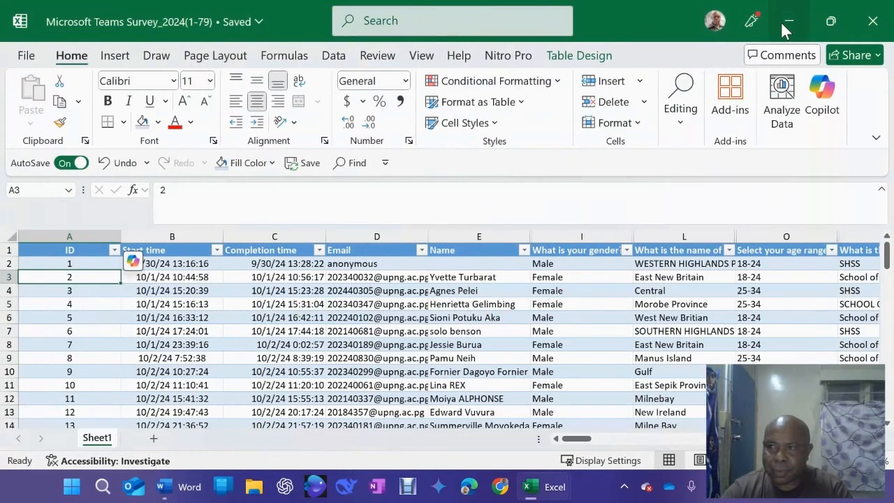
left_click(787, 23)
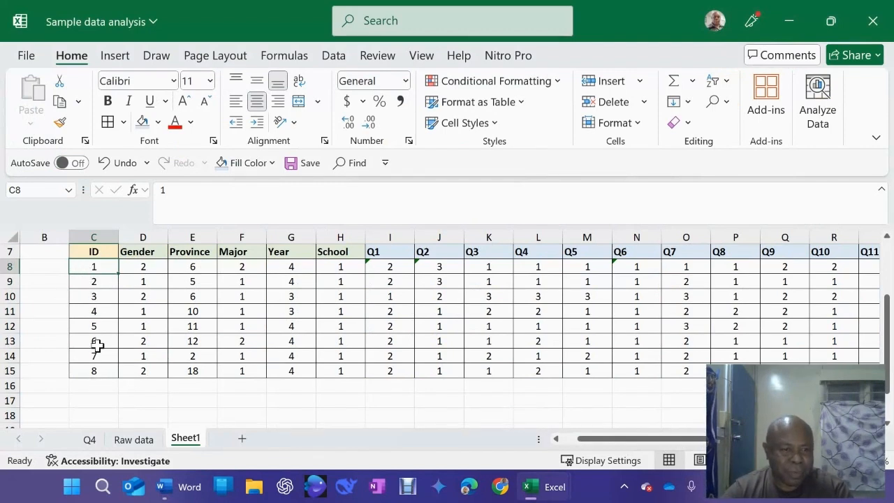
scroll(97, 345, "down", 1)
scroll(93, 365, "up", 2)
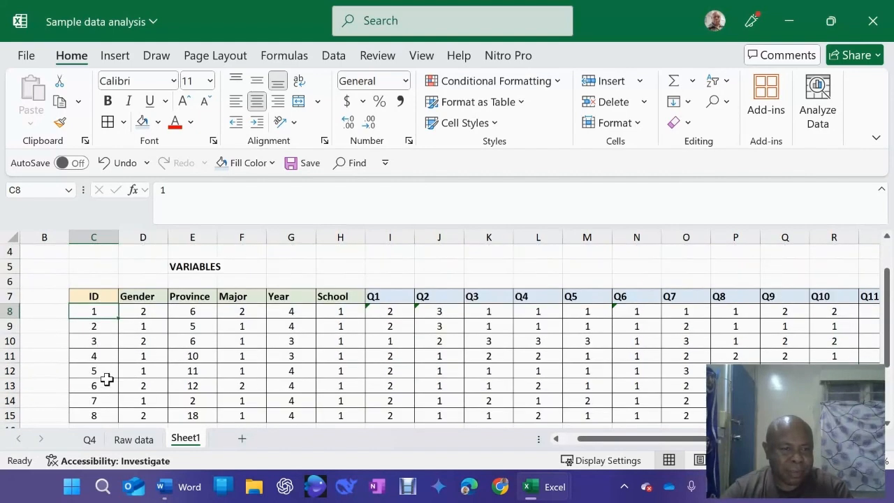
scroll(107, 380, "down", 1)
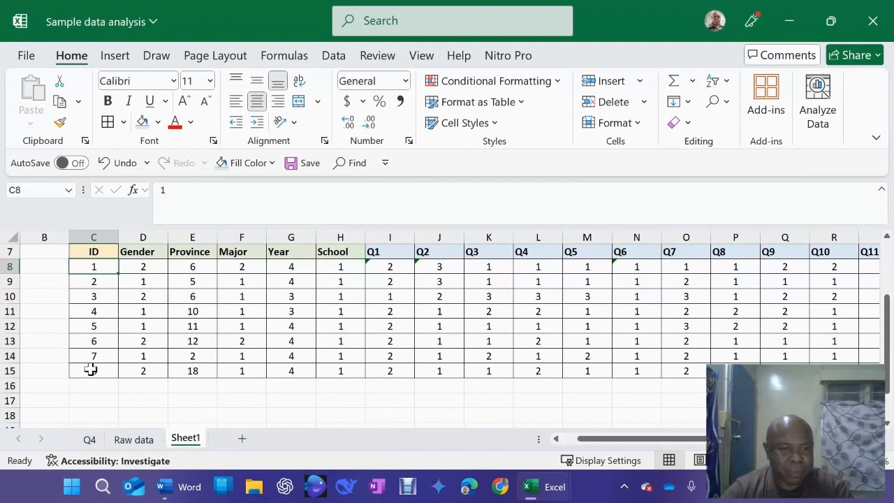
scroll(129, 315, "up", 1)
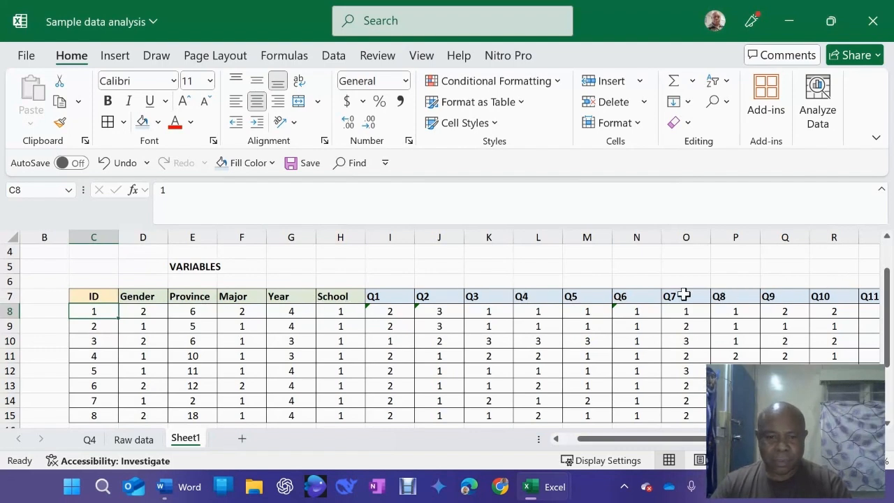
scroll(314, 315, "down", 1)
scroll(309, 316, "up", 1)
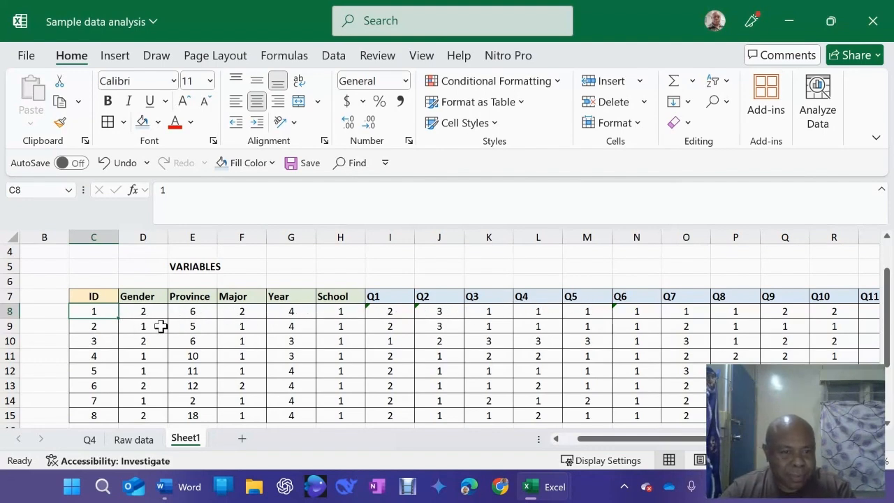
- Examine the coded answers of respondents 1, 2 and 3 from Gender across to Q11
left_click(139, 313)
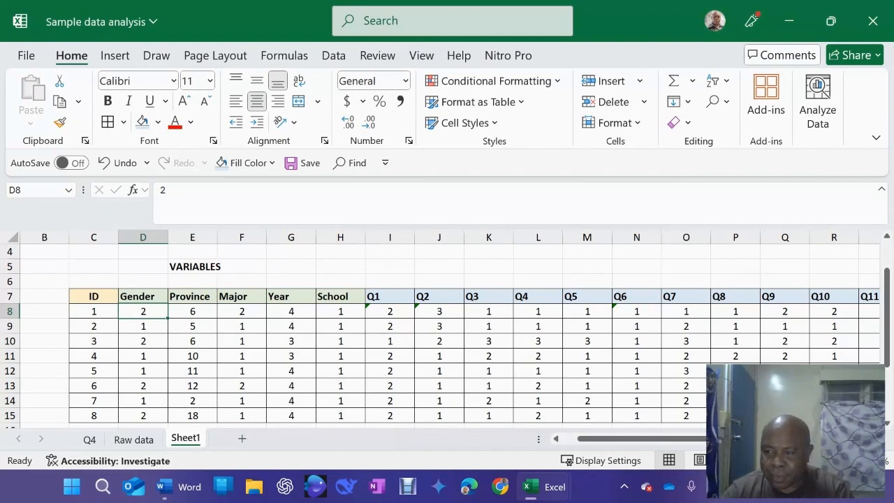
scroll(447, 328, "right", 2)
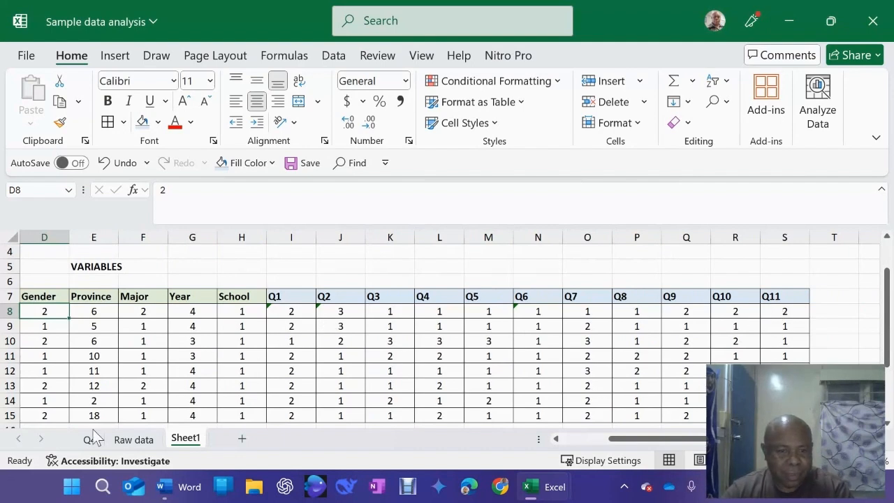
left_click(559, 438)
left_click(559, 438)
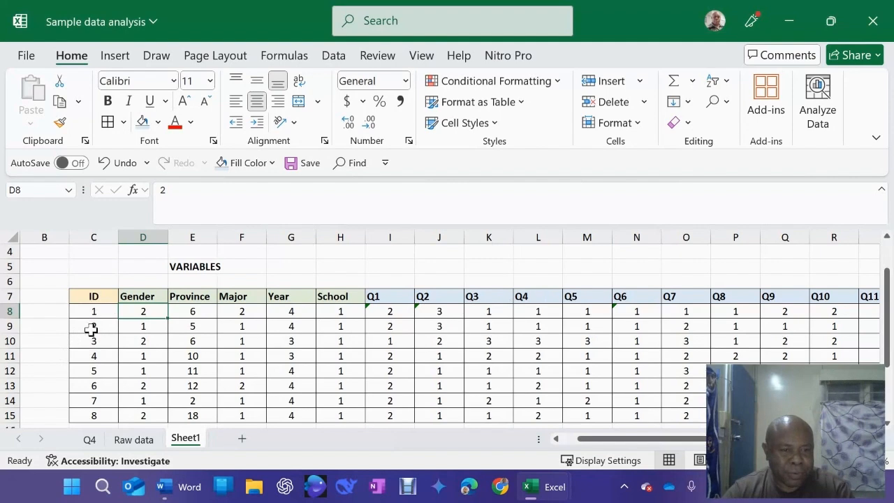
left_click(139, 328)
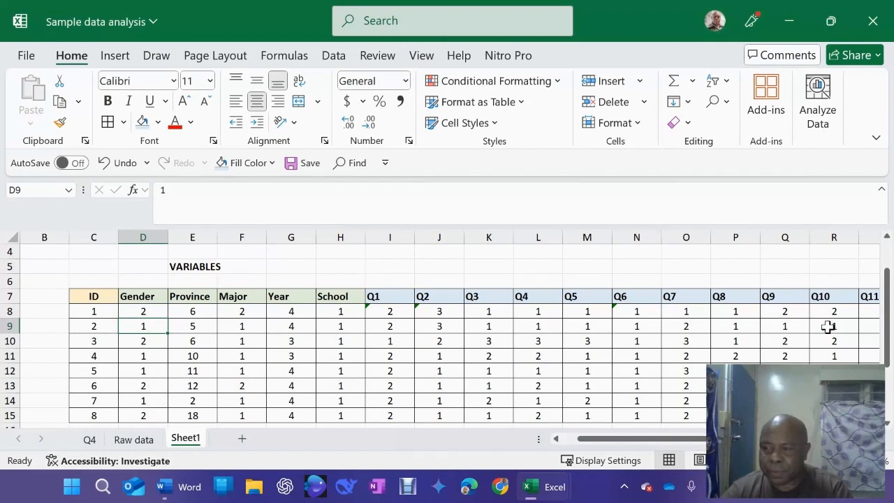
left_click(84, 341)
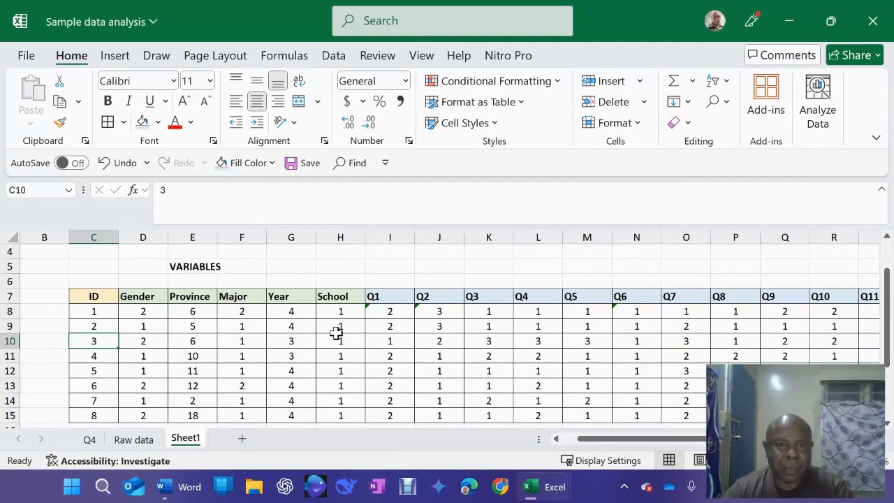
- Look over the coded rows of IDs 1 to 8 against the variable headings, ending on an empty cell below the School column
scroll(342, 376, "down", 1)
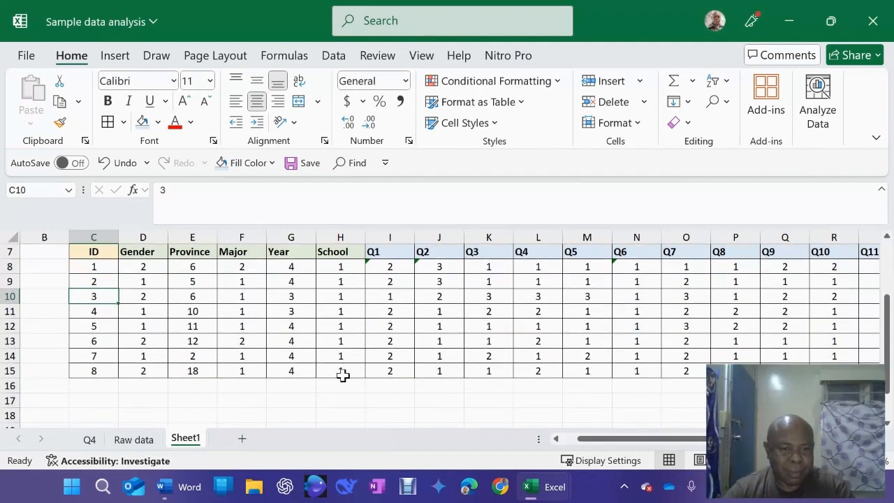
scroll(338, 373, "up", 1)
scroll(210, 355, "down", 1)
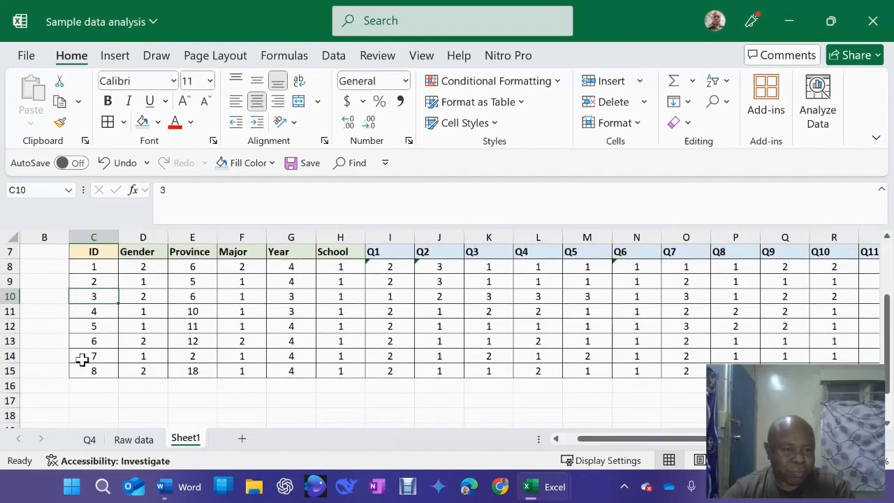
scroll(76, 341, "up", 1)
scroll(90, 334, "down", 1)
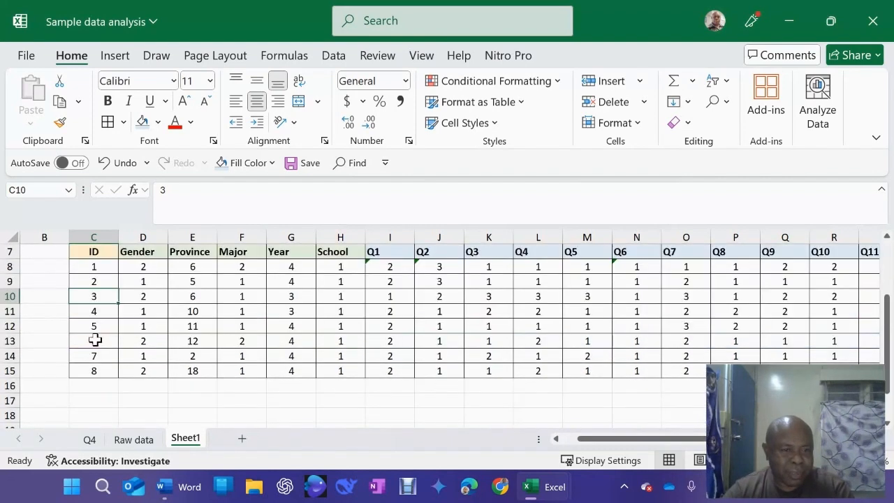
scroll(104, 364, "up", 1)
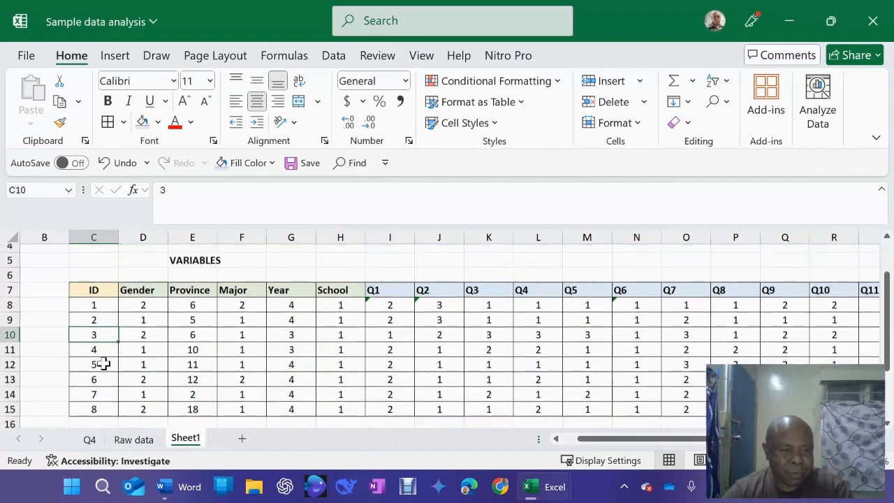
scroll(103, 363, "down", 1)
scroll(103, 364, "up", 1)
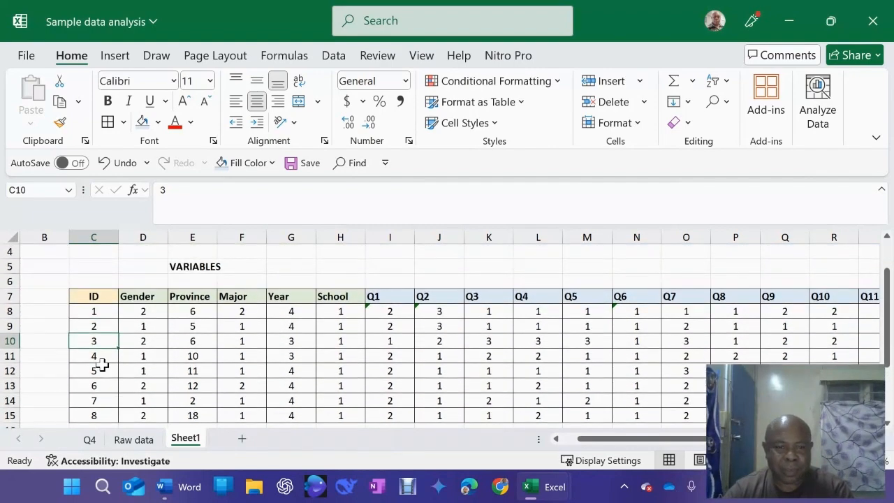
scroll(115, 370, "down", 1)
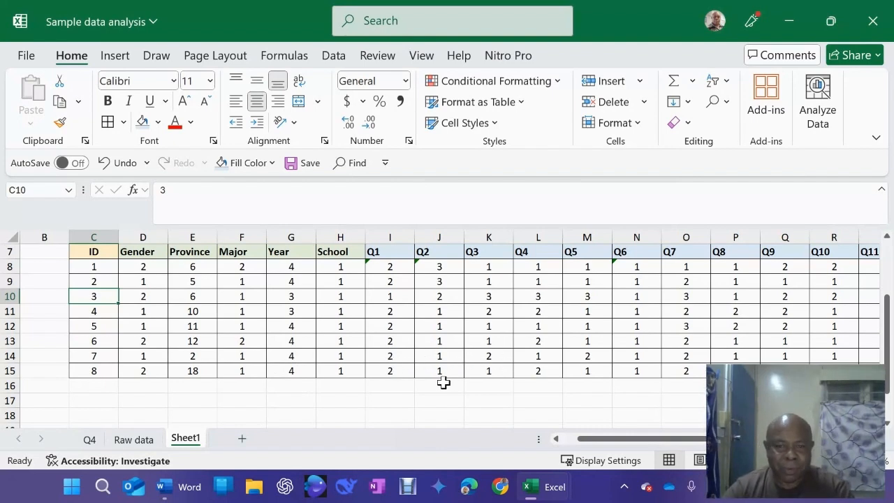
left_click(357, 366)
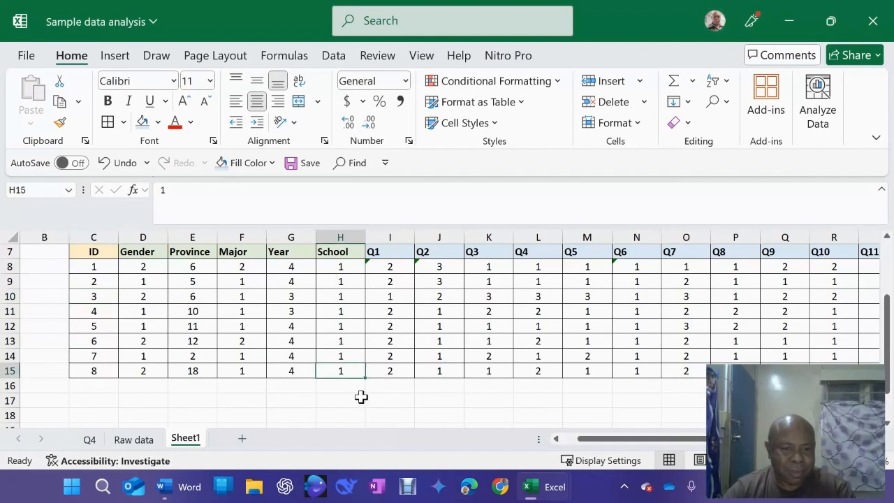
left_click(360, 396)
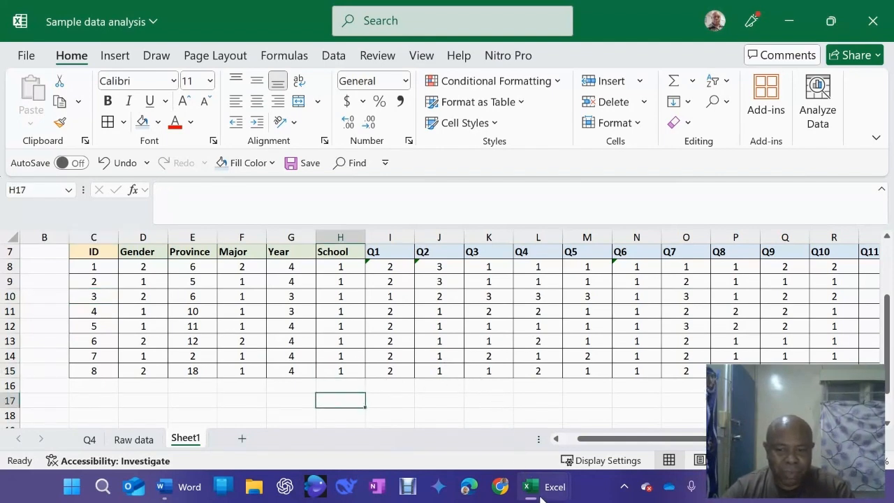
- Switch to the Microsoft Teams Survey_2024 workbook and examine its uncoded responses from the email and gender columns through to major
mouse_move(535, 493)
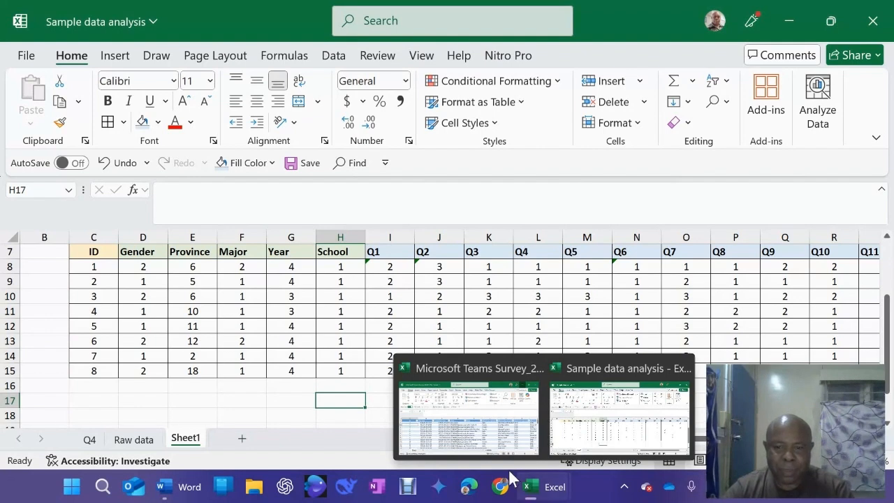
left_click(503, 431)
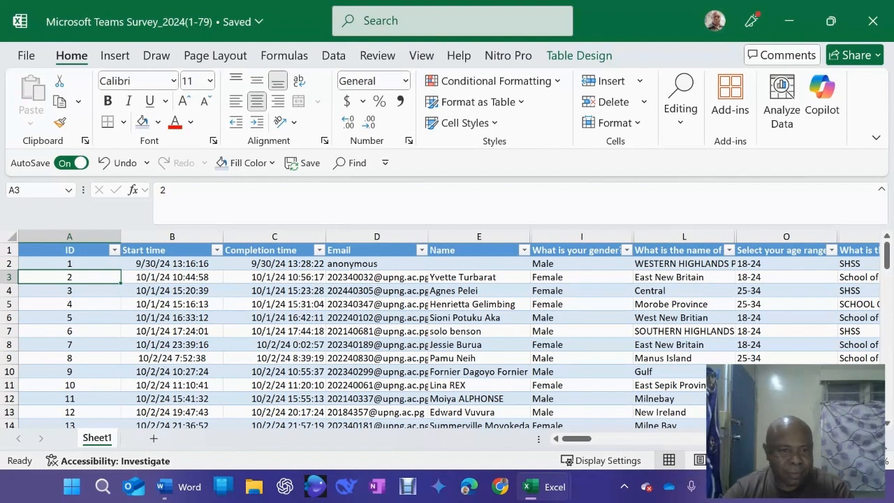
scroll(430, 375, "right", 1)
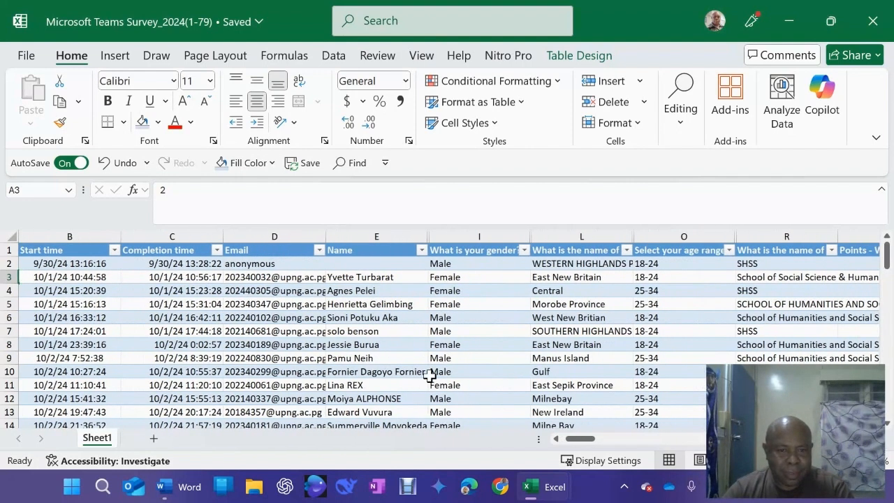
left_click(279, 279)
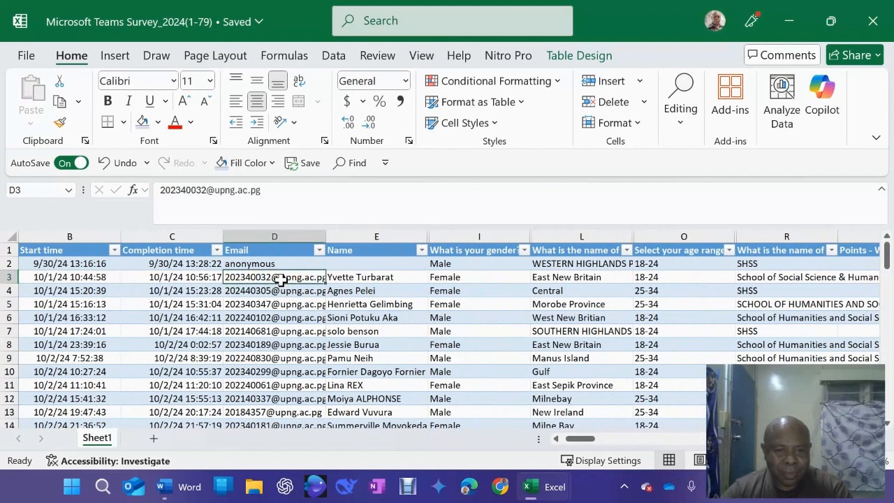
left_click(433, 279)
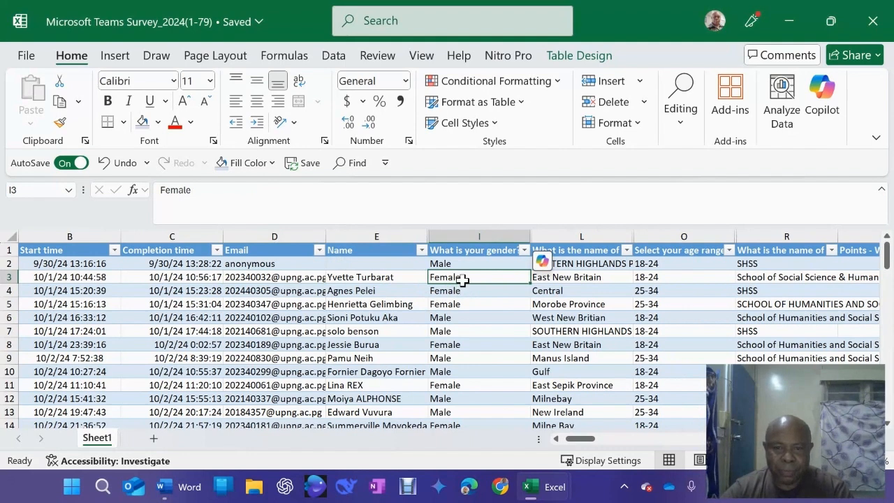
left_click(451, 265)
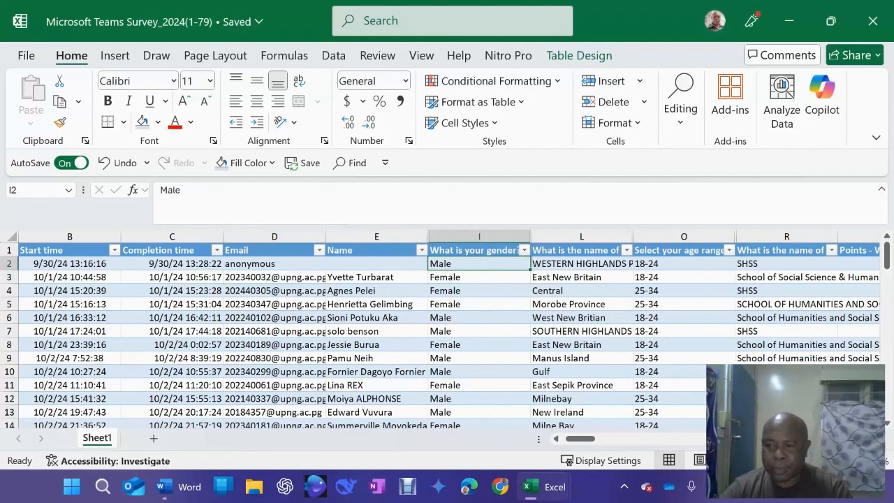
scroll(449, 328, "right", 4)
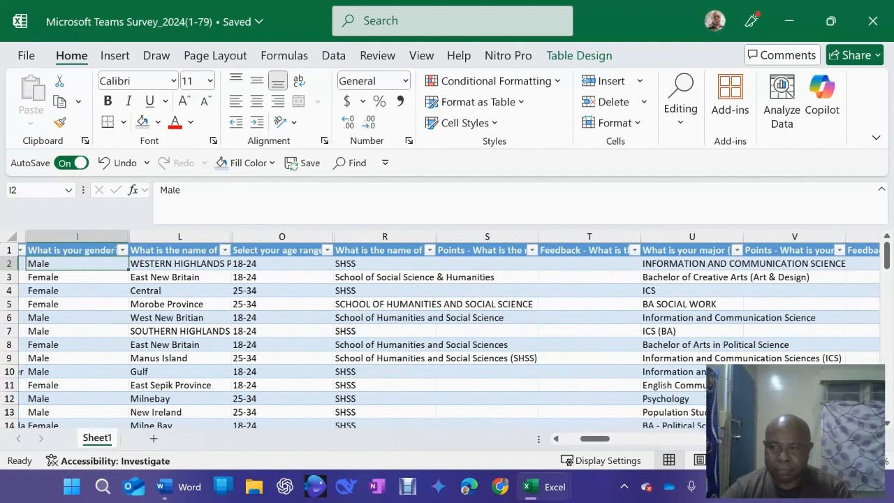
scroll(410, 262, "right", 1)
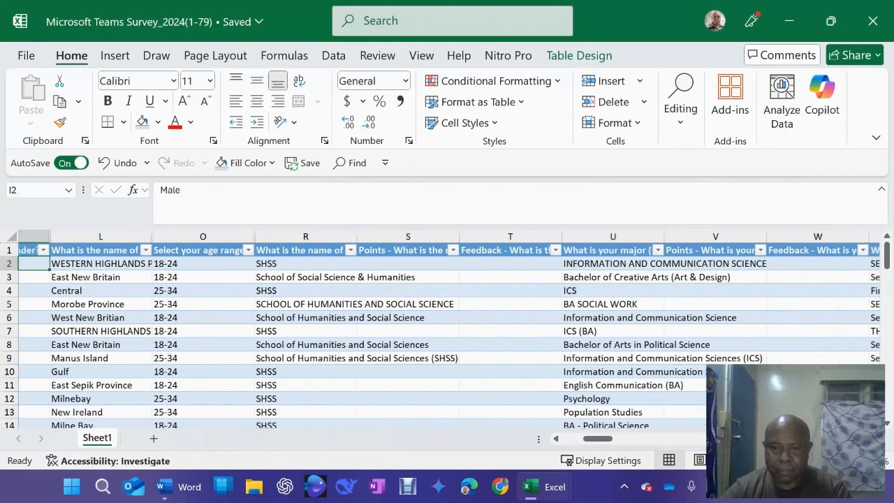
- Examine the Feedback columns T and W for the school and major questions by selecting each in turn
left_click(469, 241)
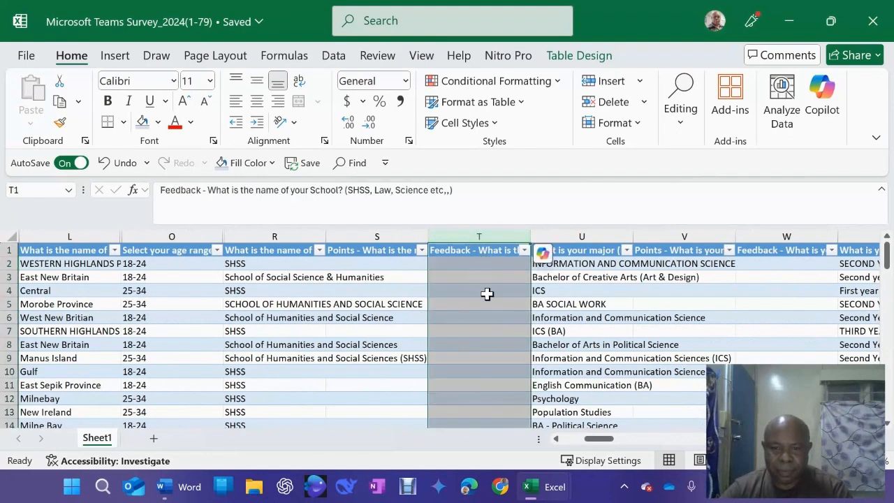
left_click(752, 226)
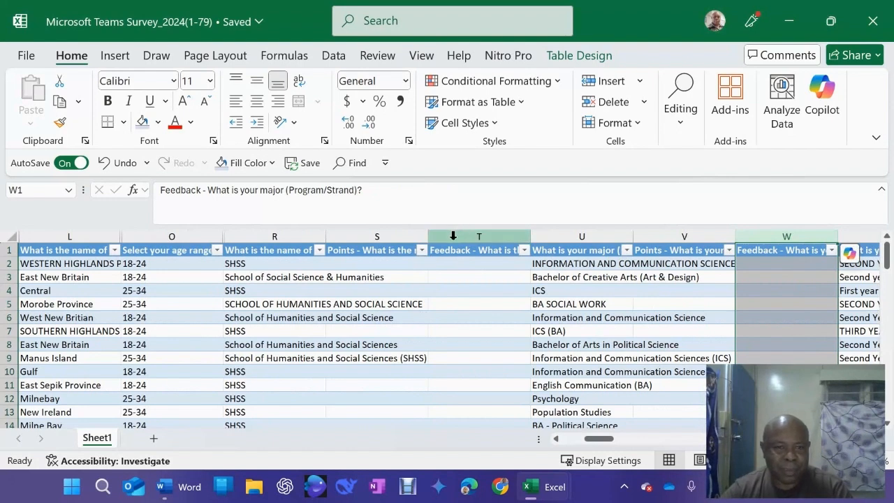
left_click(452, 236)
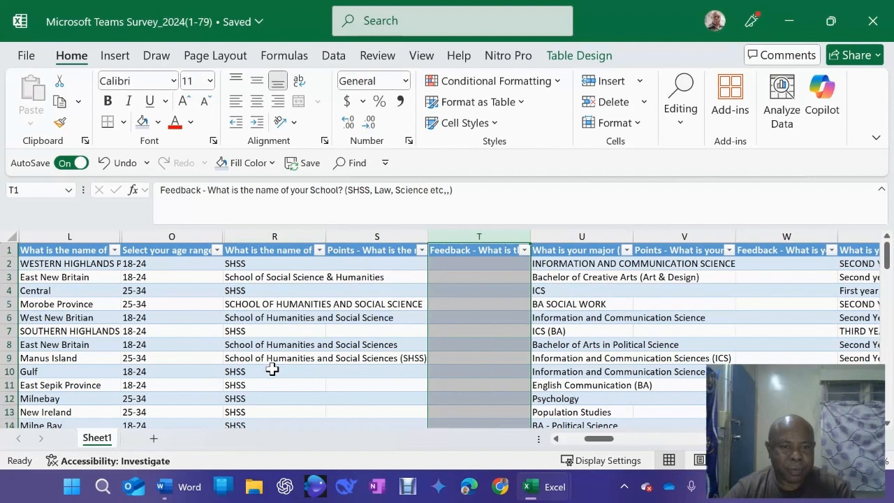
left_click(781, 343)
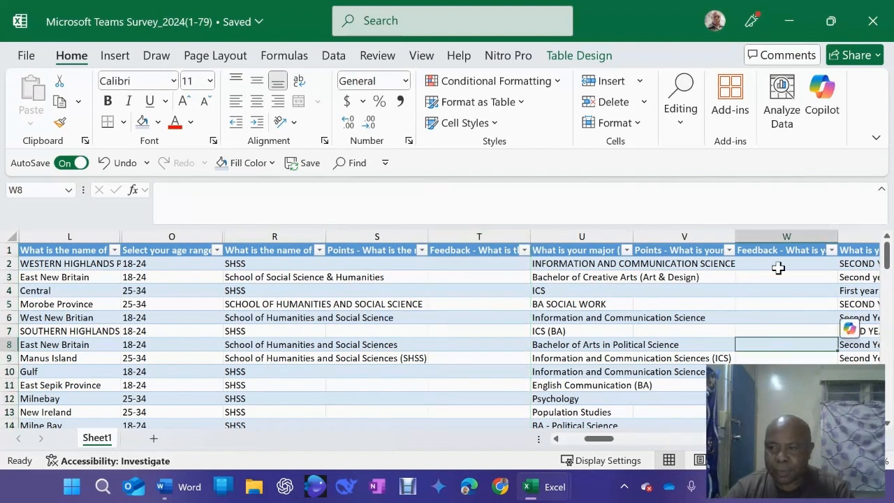
left_click(779, 229)
left_click(779, 229)
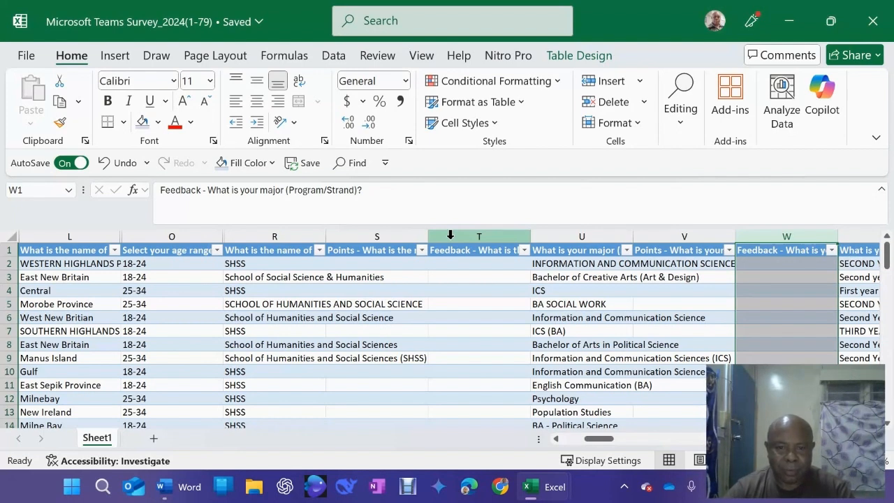
left_click(450, 236)
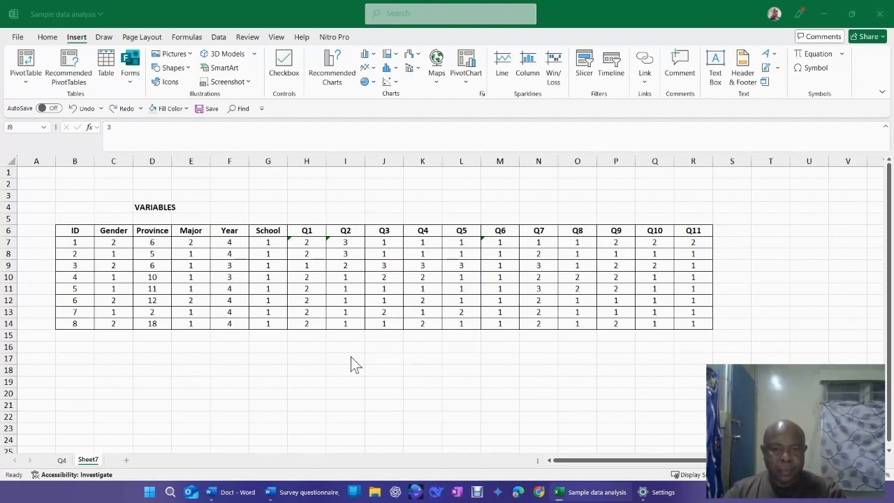
- Convert the coded survey range B6:R14 into a table with headers
left_click(389, 272)
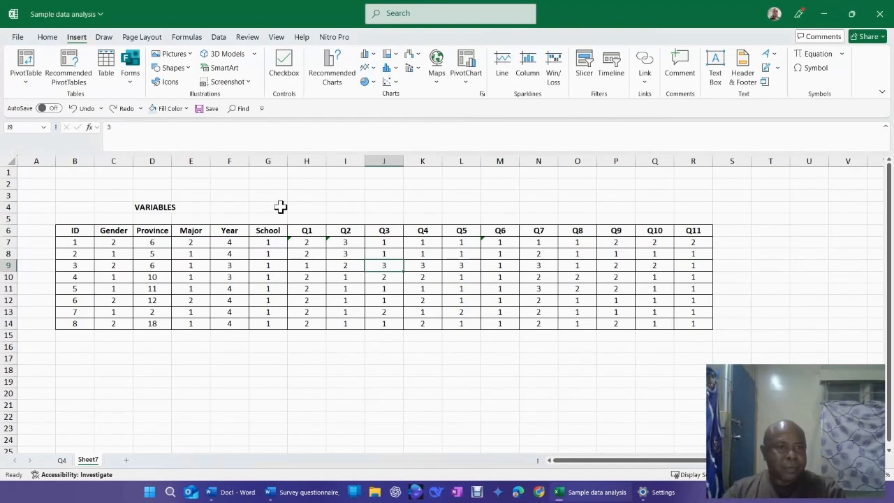
left_click(108, 73)
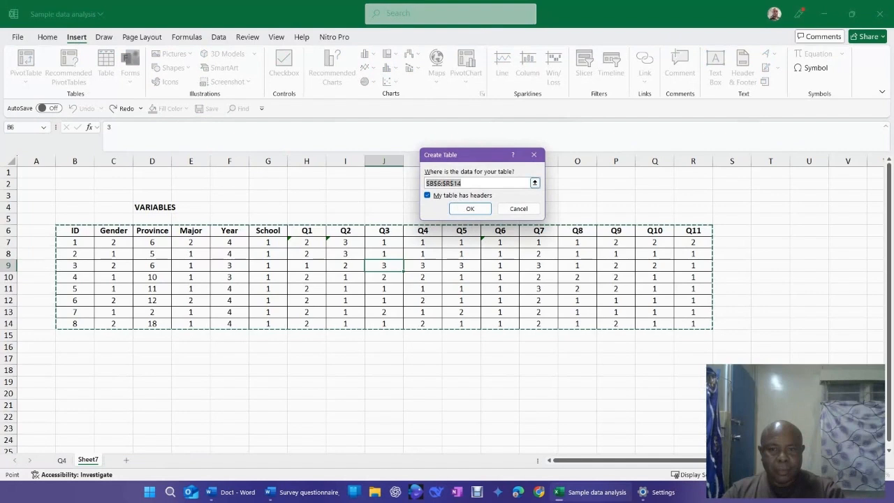
left_click(470, 209)
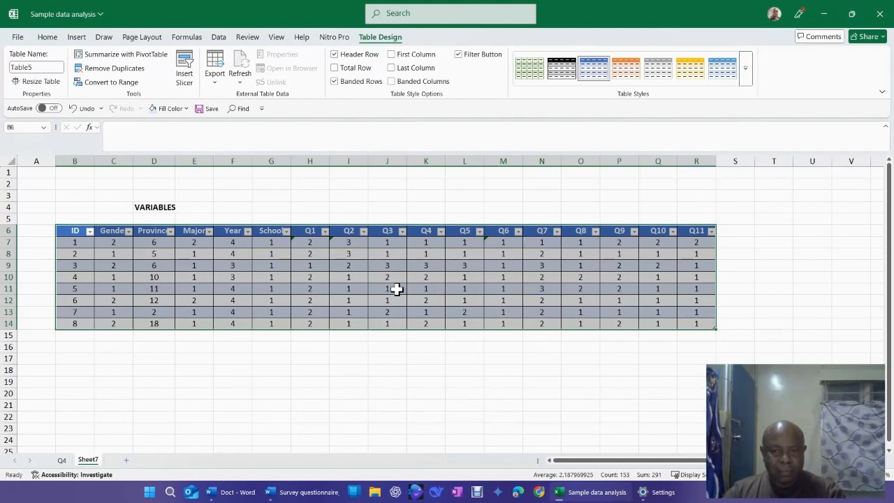
left_click(476, 279)
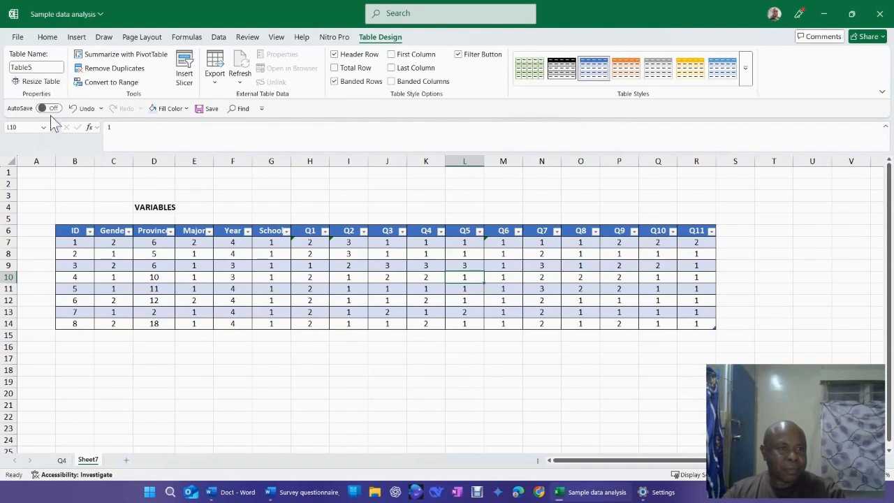
- Insert a PivotTable from the coded survey table on a new worksheet
left_click(77, 37)
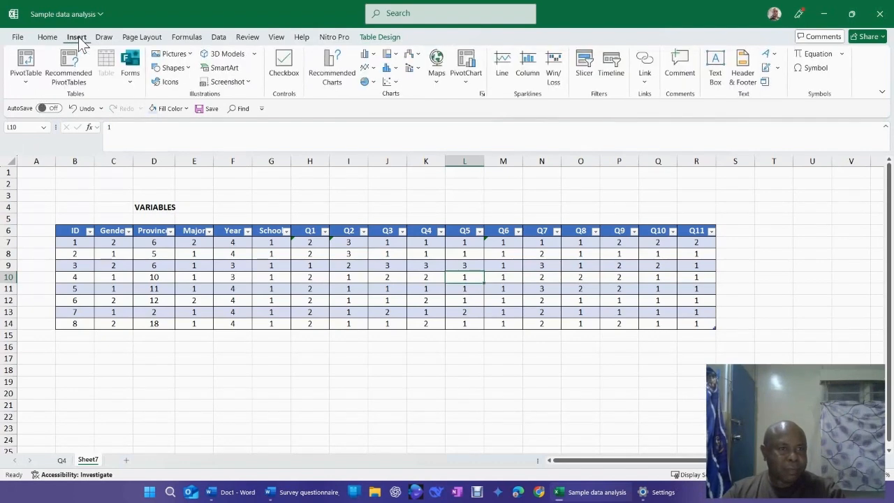
left_click(26, 81)
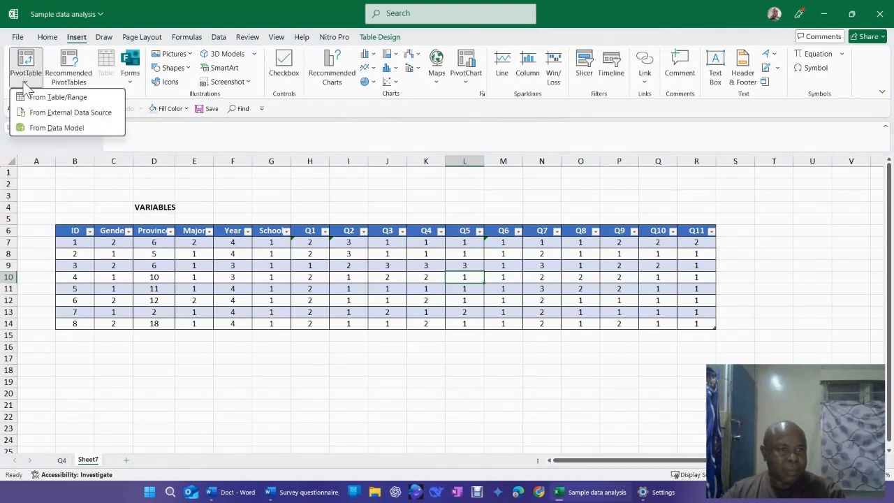
left_click(77, 101)
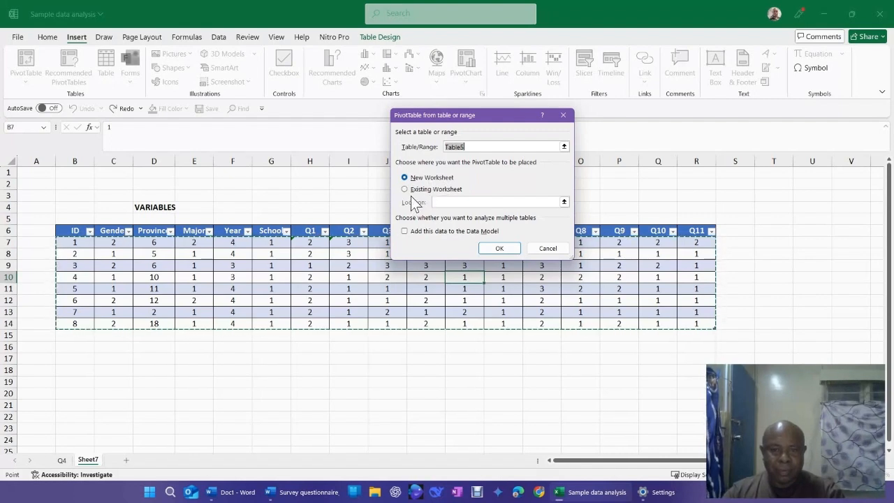
left_click(498, 253)
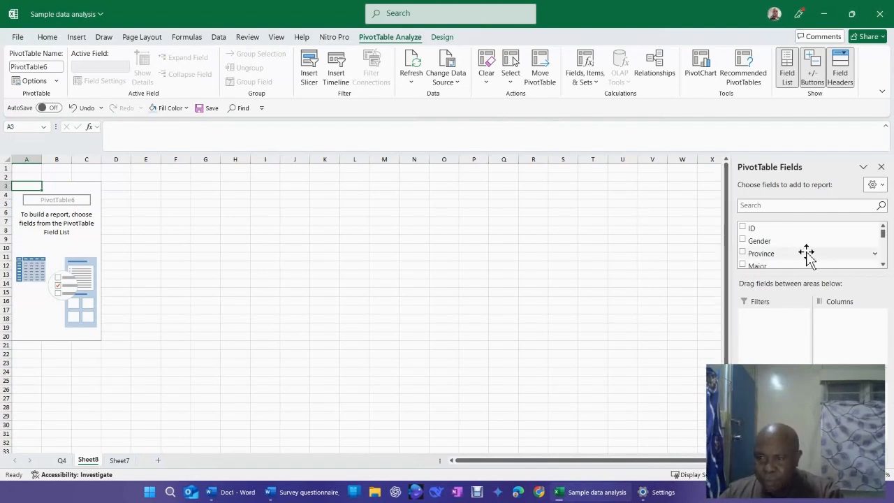
- Add the Q3 field to the PivotTable both as values and as row labels
left_click(882, 265)
left_click(883, 265)
left_click(883, 265)
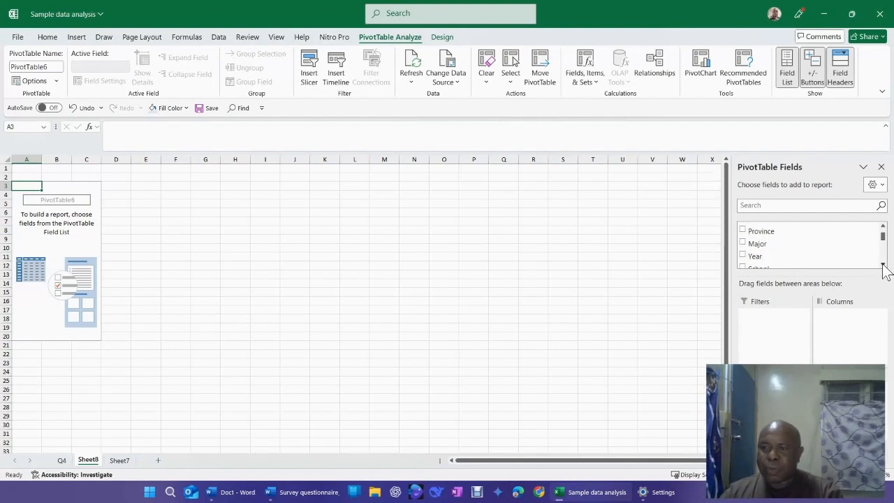
left_click(883, 265)
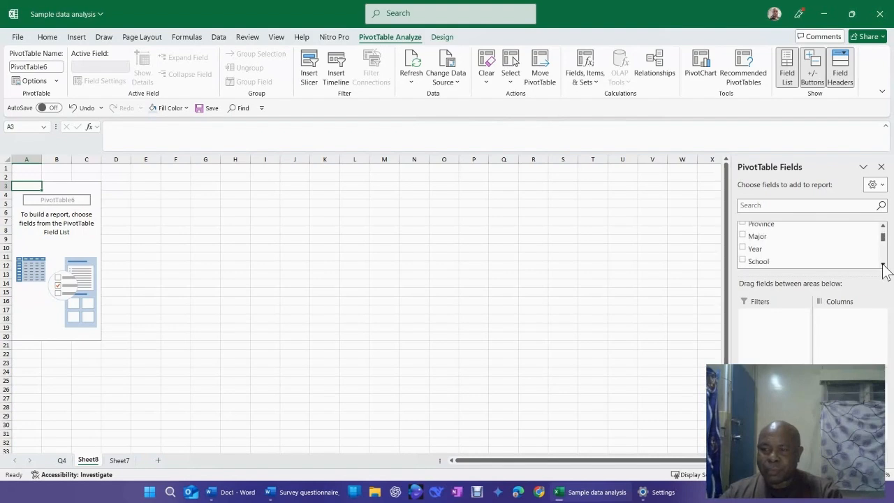
left_click(883, 266)
left_click(882, 265)
left_click(883, 265)
left_click(883, 266)
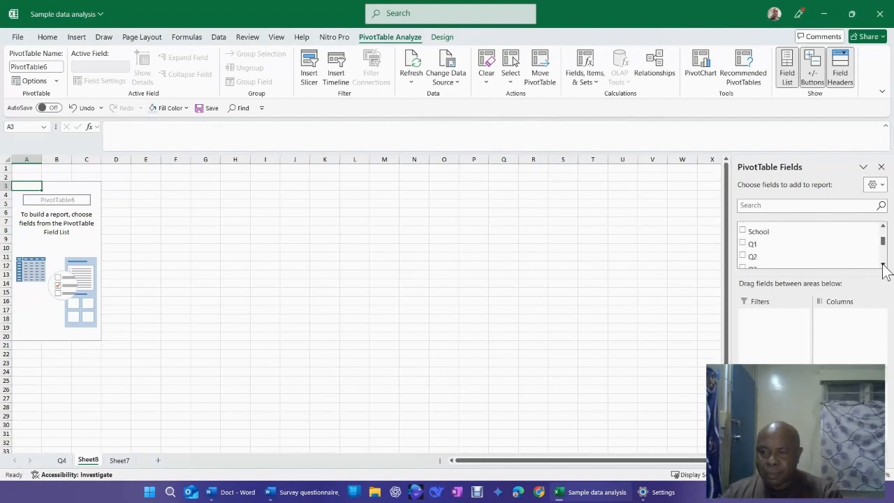
left_click(883, 266)
left_click(883, 266)
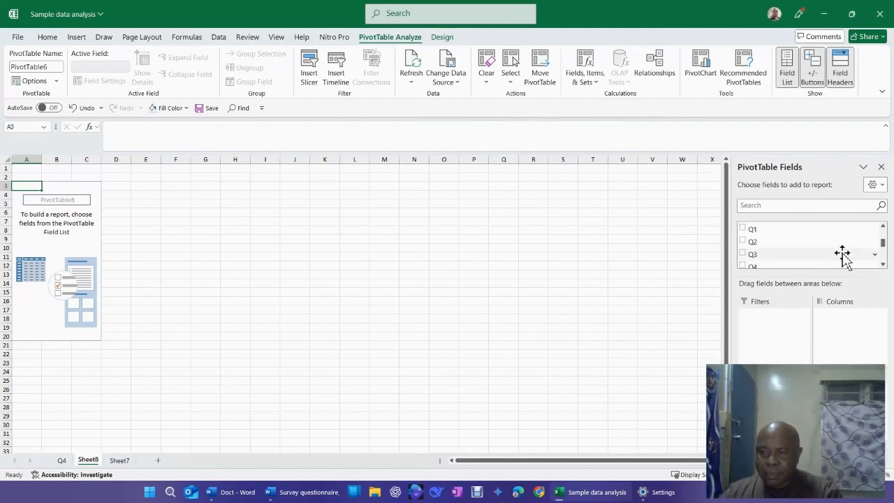
left_click(746, 255)
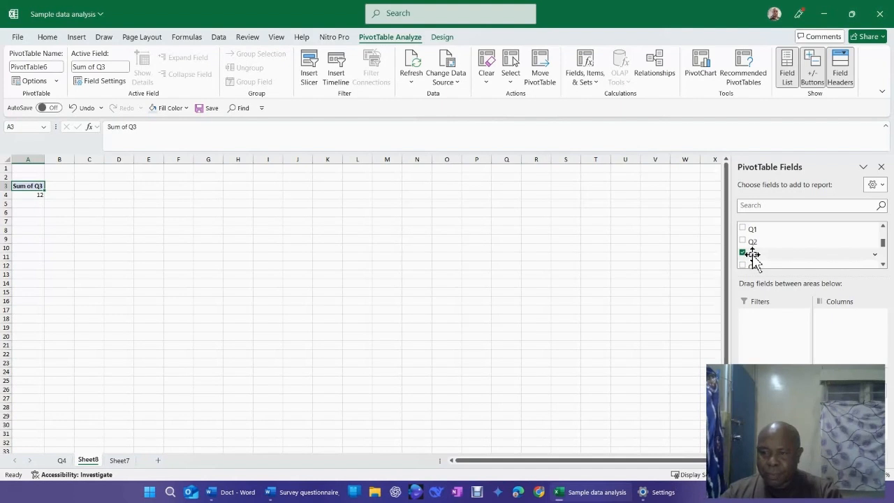
left_click_drag(753, 255, 759, 412)
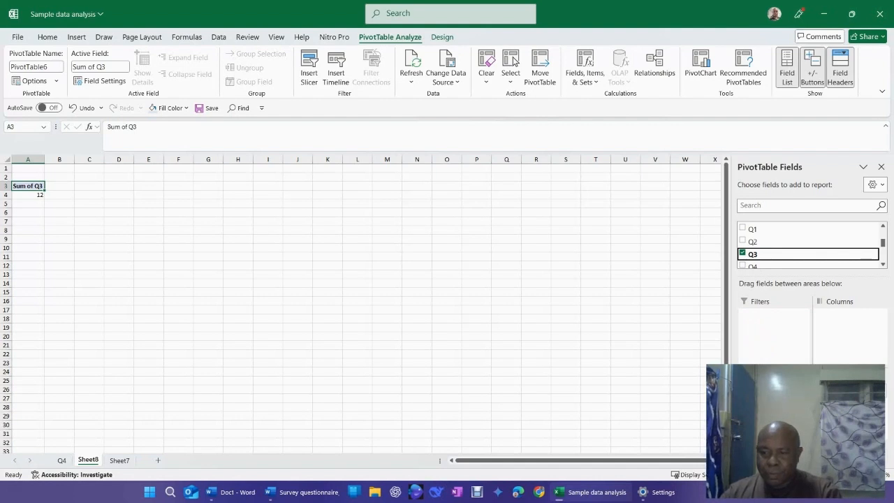
left_click_drag(759, 412, 759, 412)
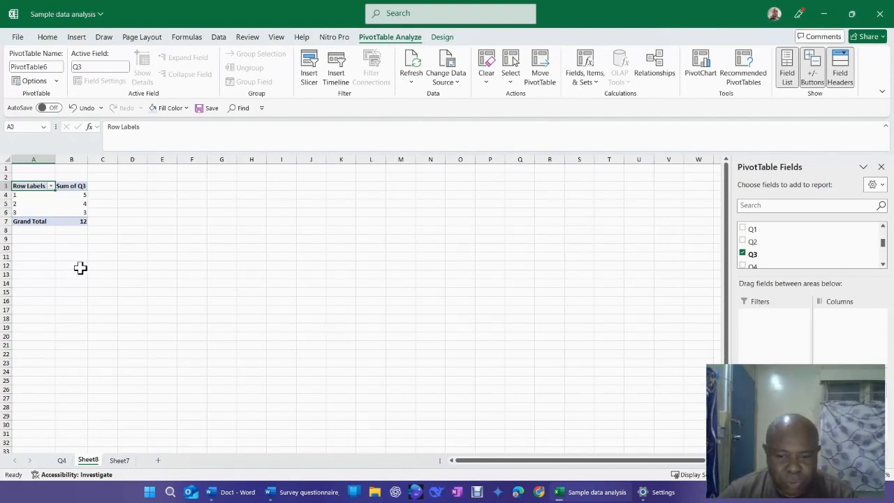
- Switch to the Survey questionnaire document in Word and examine question 3.0 on PIAZZA's usefulness with its handwritten answer codes
left_click(299, 497)
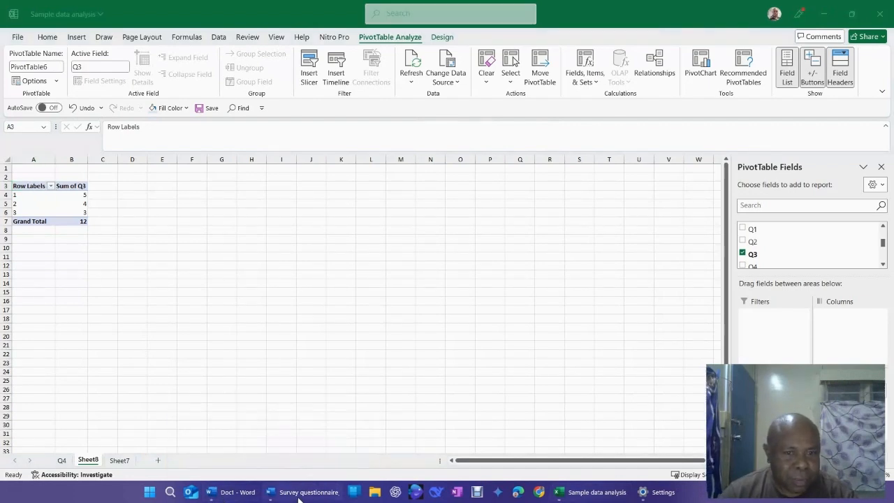
scroll(256, 264, "up", 10)
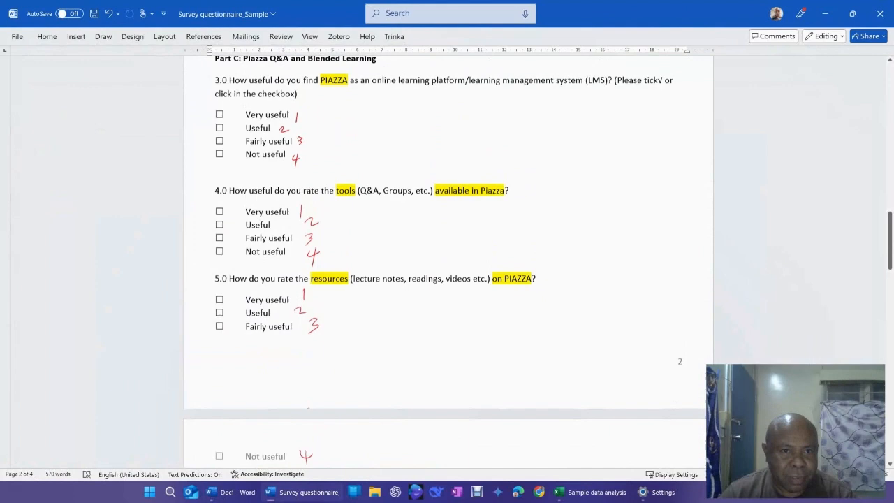
scroll(448, 267, "down", 6)
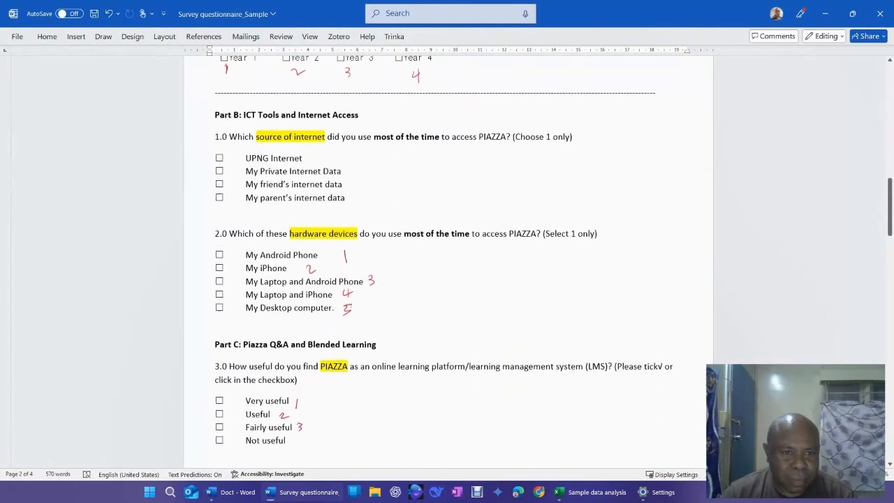
scroll(449, 267, "down", 2)
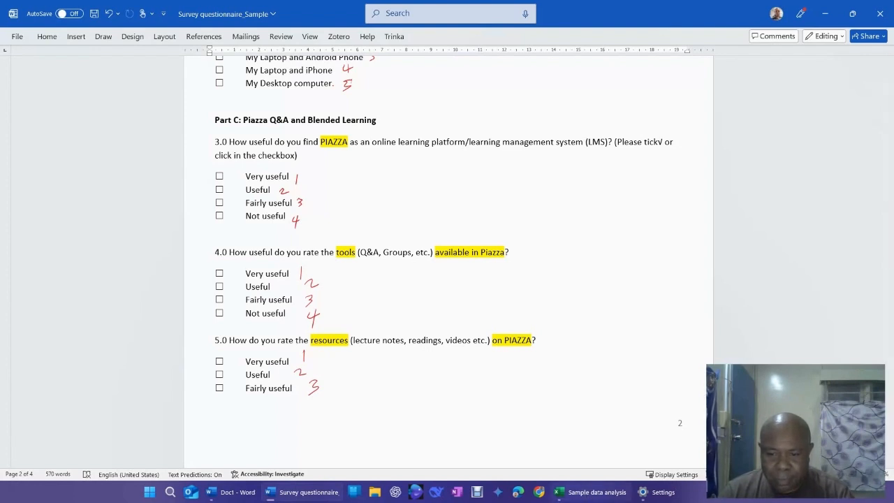
- Return to the Sample data analysis workbook in Excel and summarize the PivotTable's Q3 values by Count
left_click(587, 493)
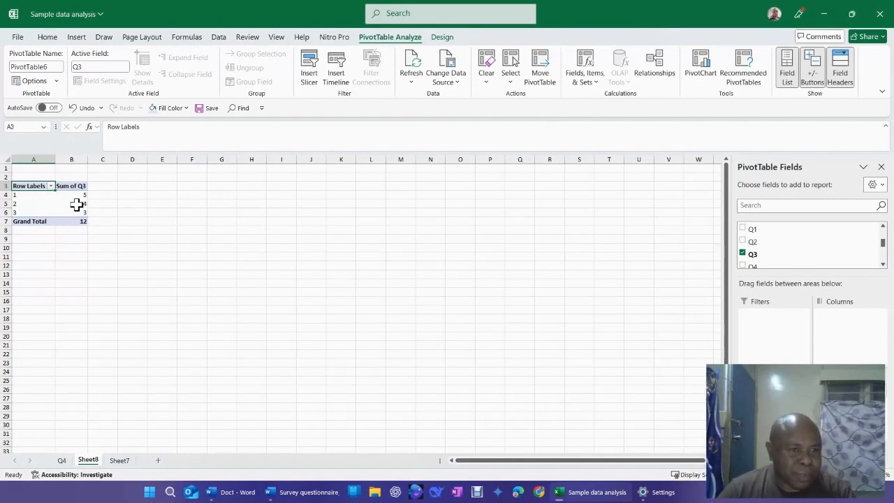
mouse_move(77, 205)
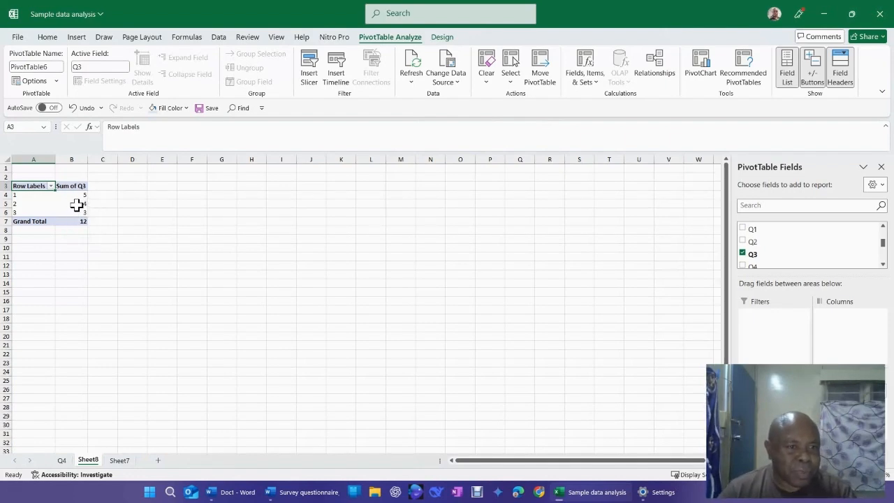
left_click(77, 203)
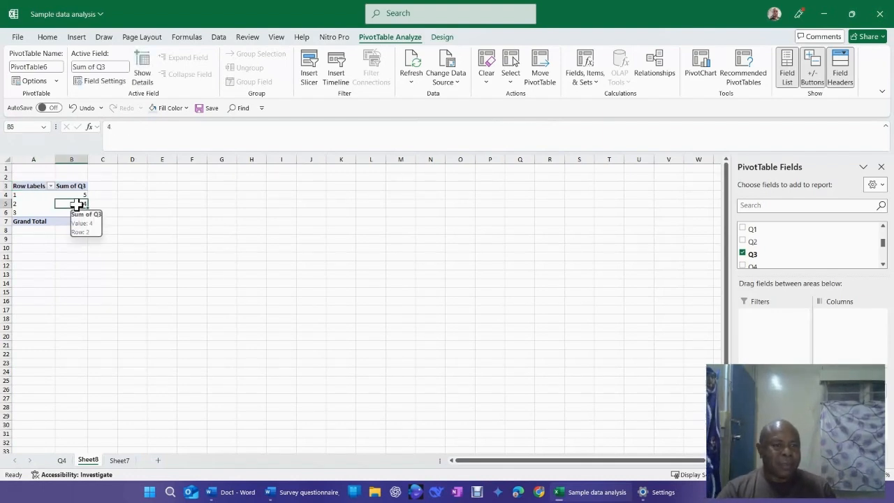
right_click(77, 203)
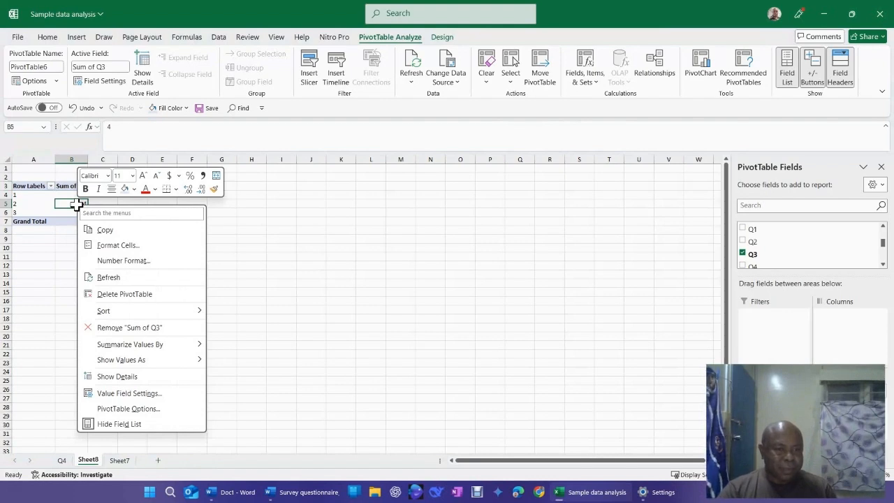
left_click(129, 393)
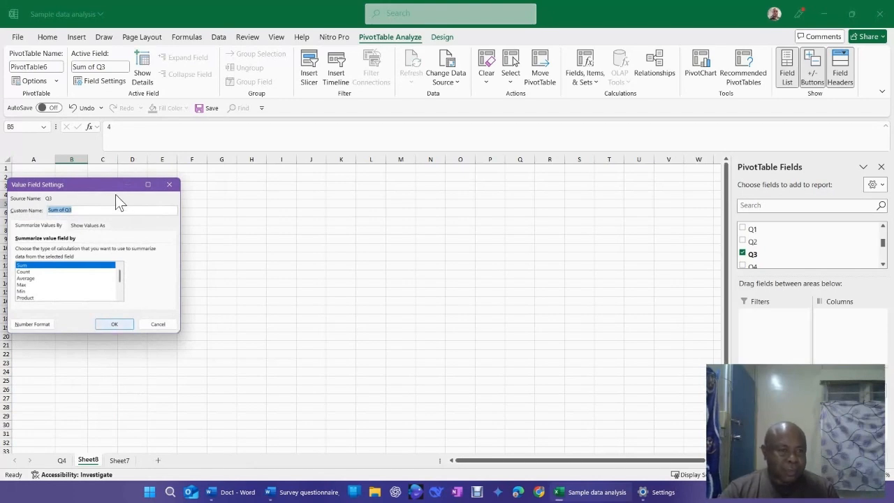
left_click_drag(109, 184, 370, 169)
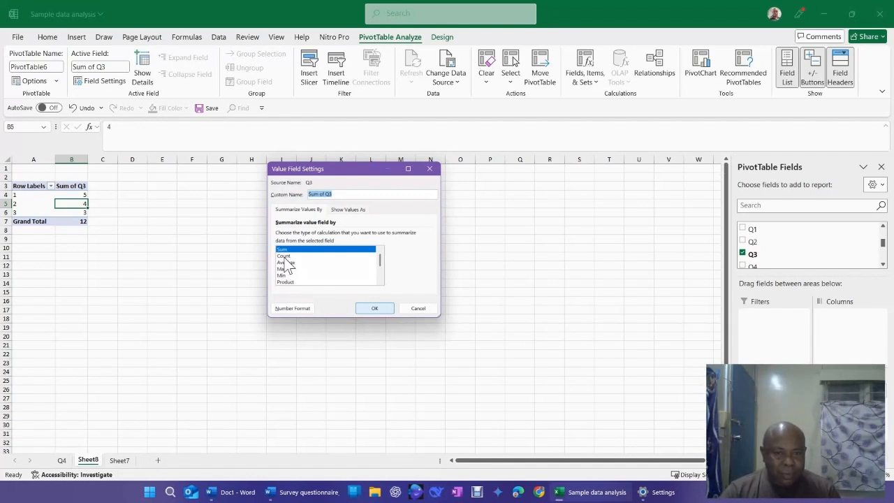
left_click(285, 257)
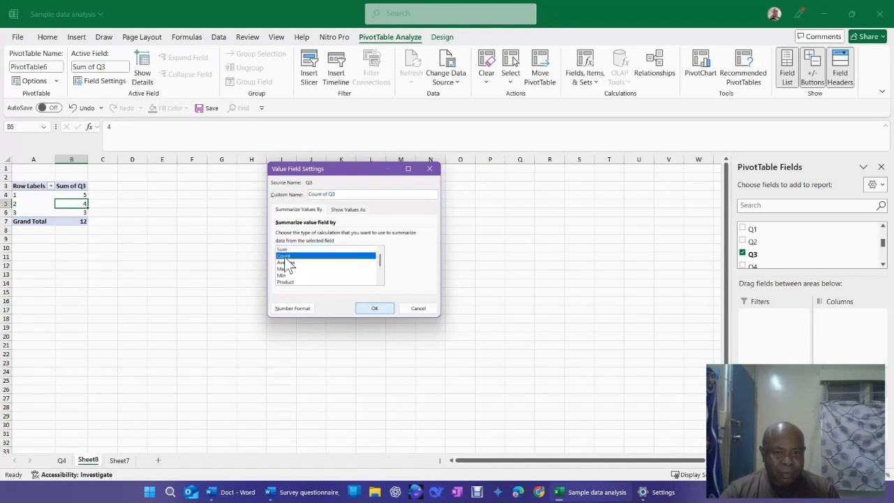
left_click(371, 311)
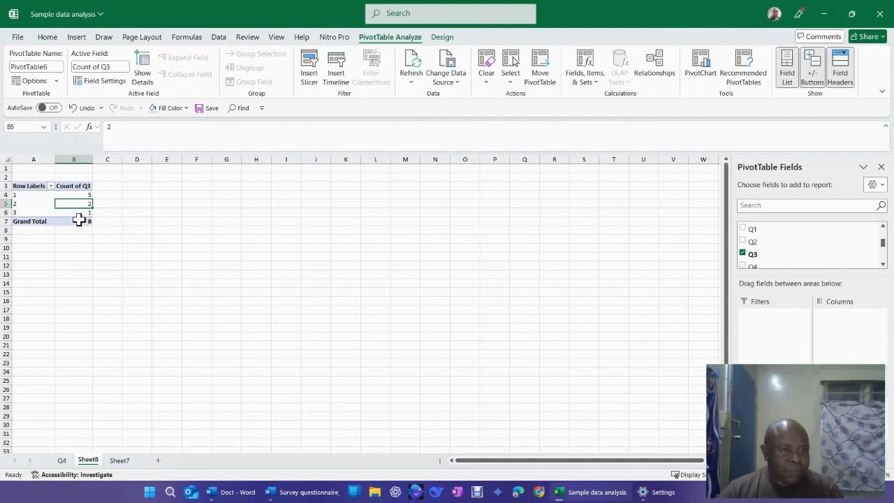
- Check question 3.0's answer codes in the Word questionnaire and rename the PivotTable's row label 1 as "very useful" in Excel
left_click(27, 196)
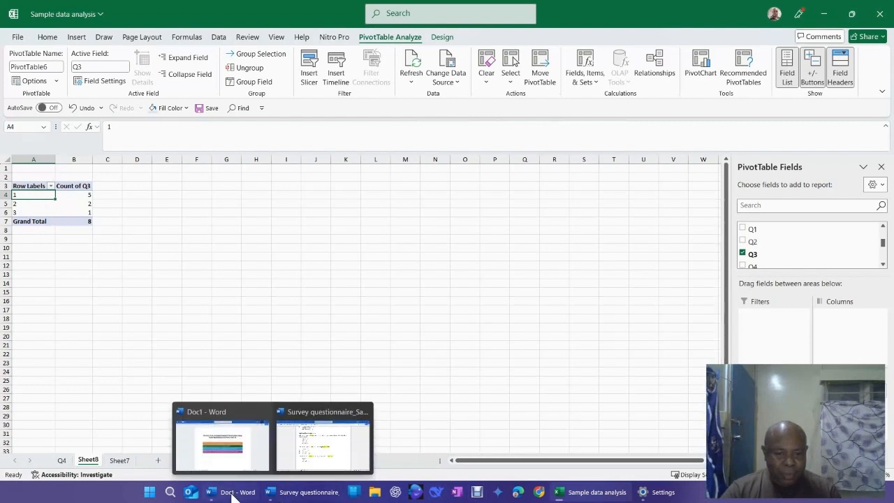
left_click(295, 493)
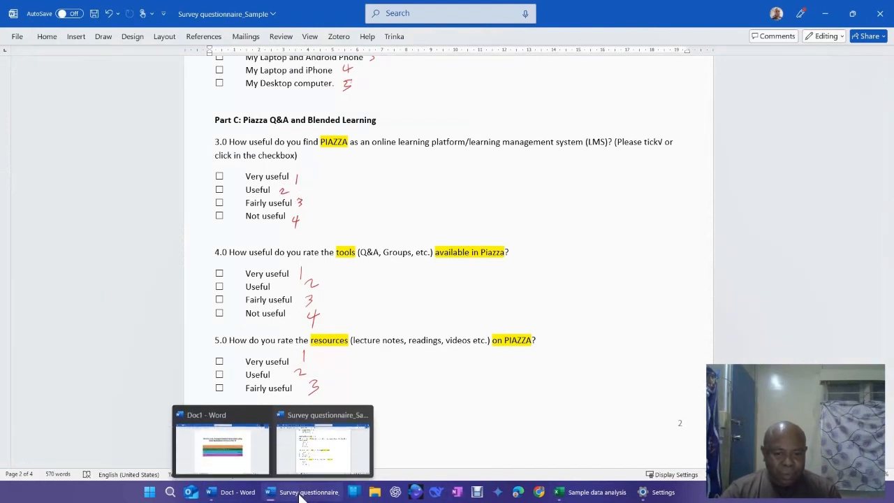
left_click(573, 494)
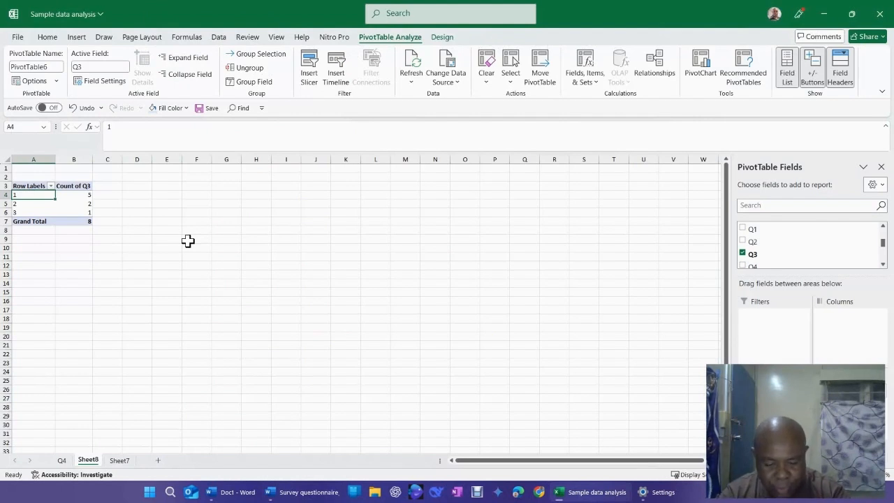
type("ve")
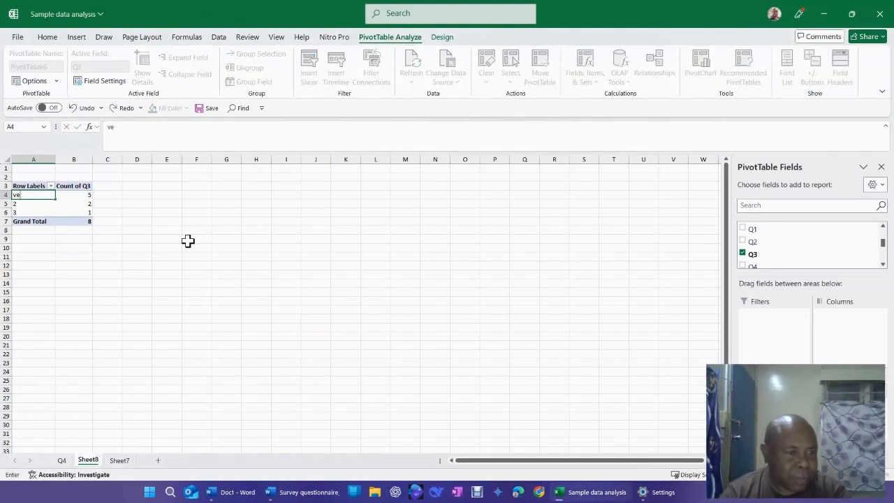
type("ry")
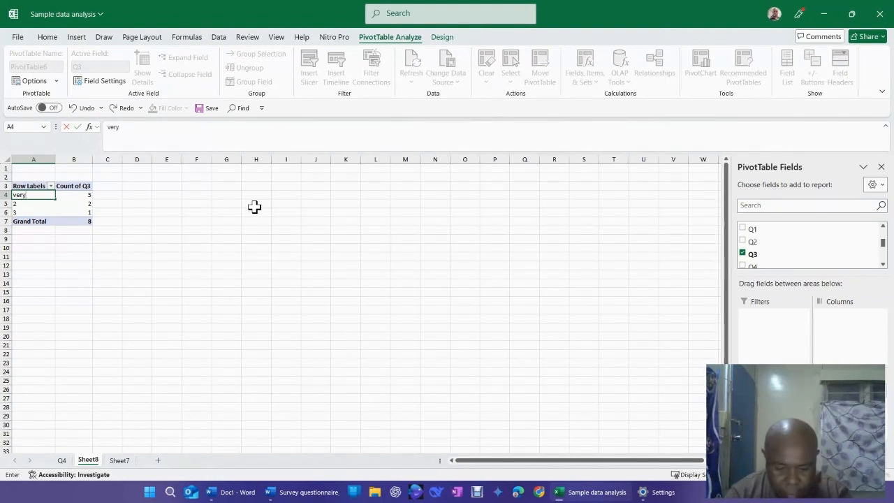
type(" usef")
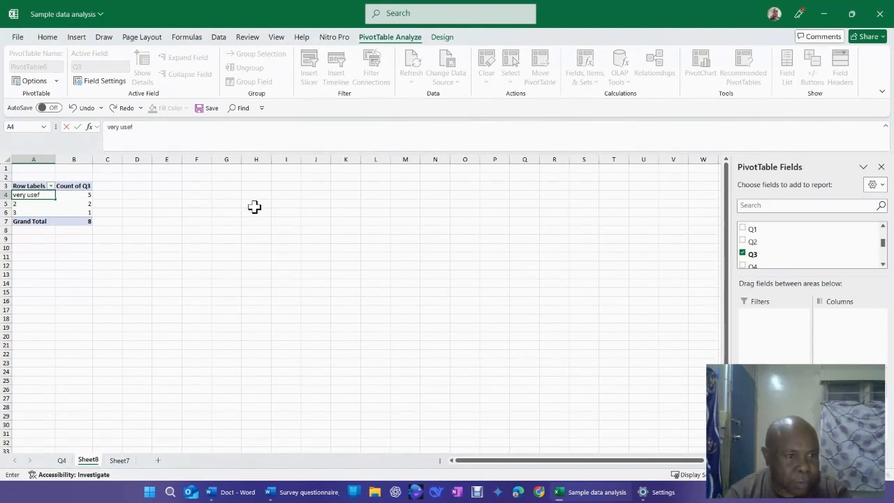
type("ul")
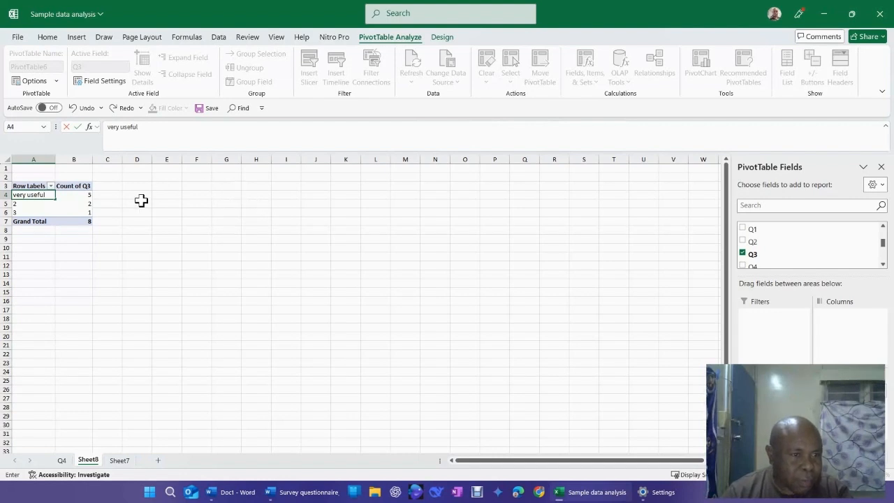
left_click(35, 204)
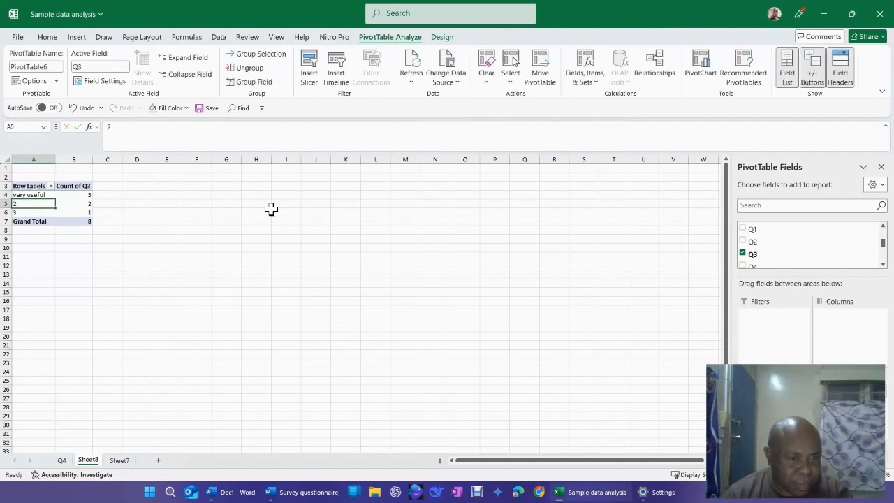
- Rename the PivotTable's row label 2 as "Useful" and row label 3 as "Fairly useful"
type("U")
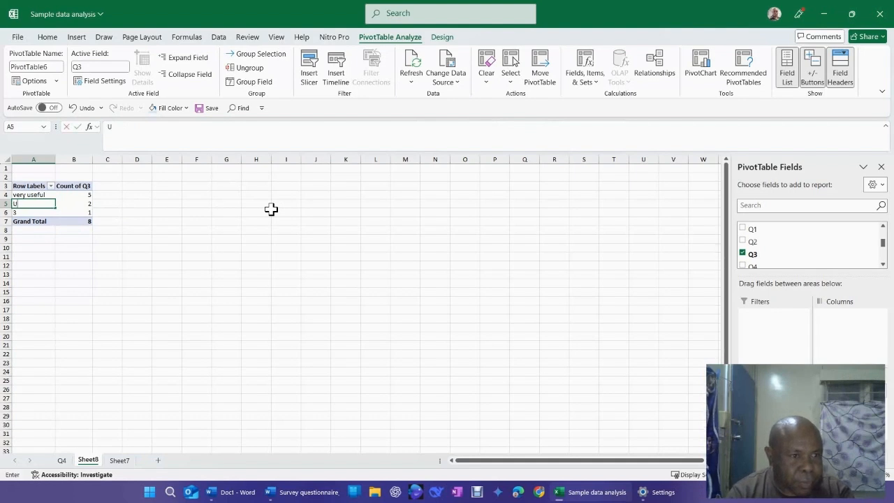
type("sefu")
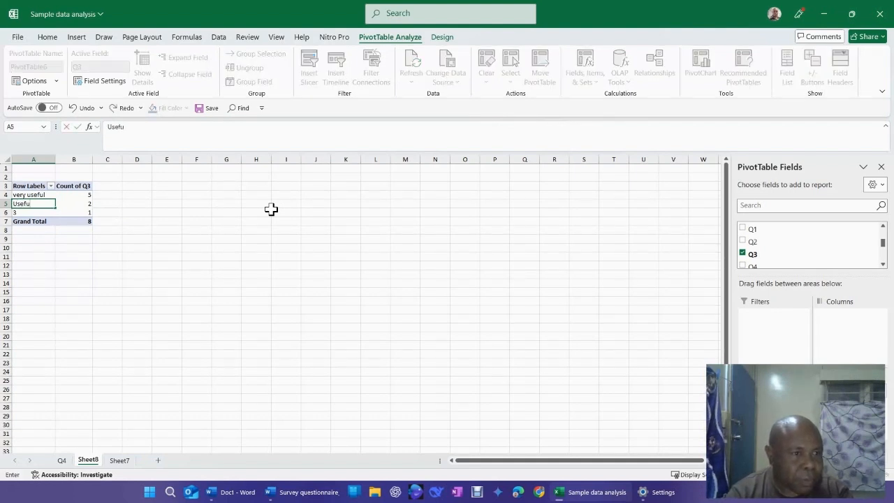
type("l")
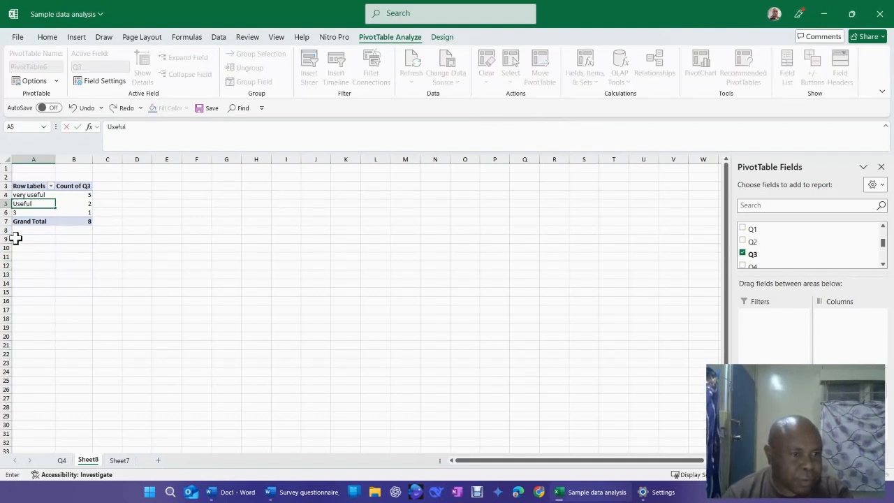
left_click(22, 213)
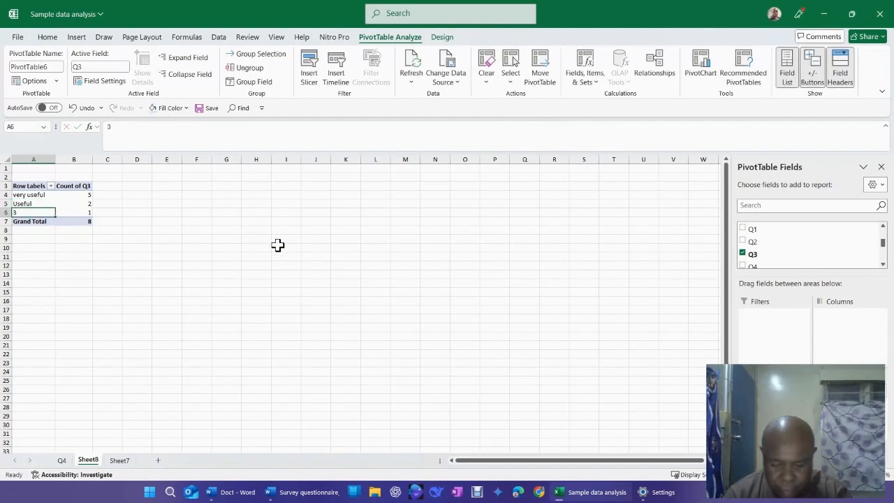
type("Fair")
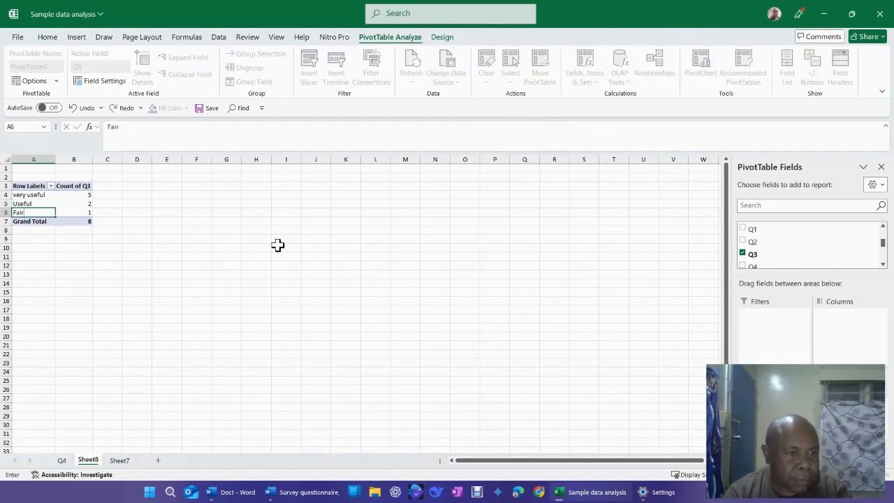
type("ly")
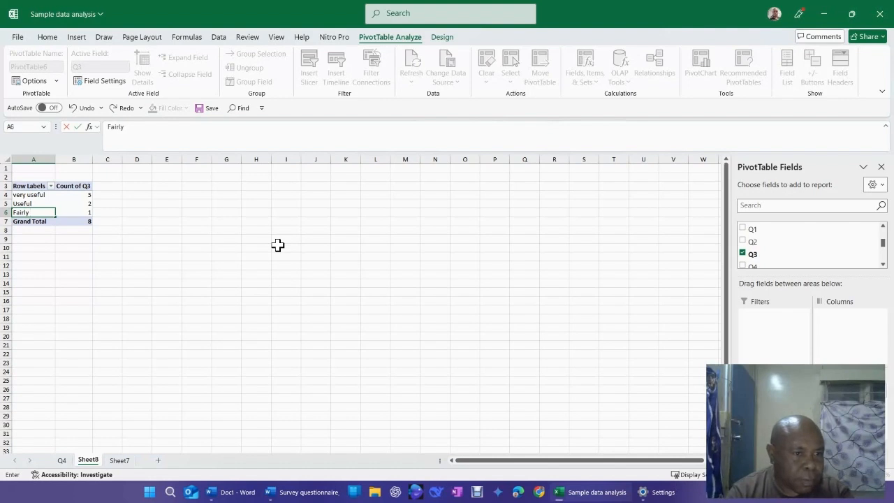
type(" useful")
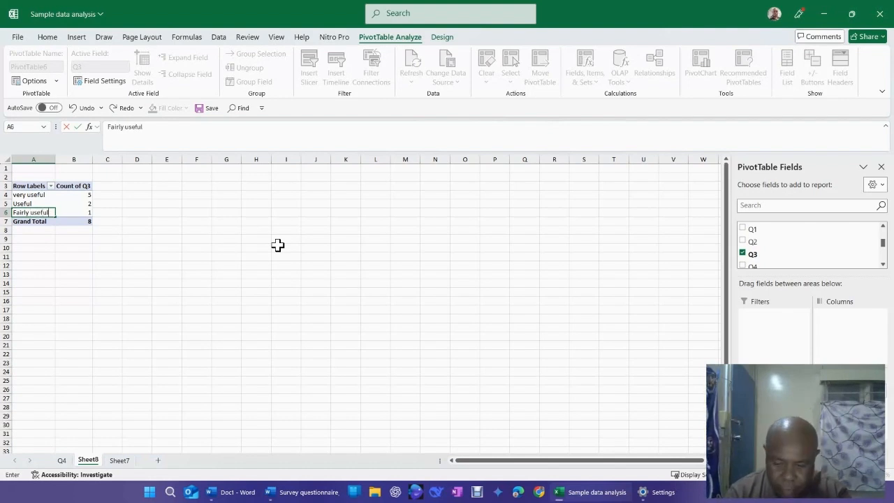
key("Return")
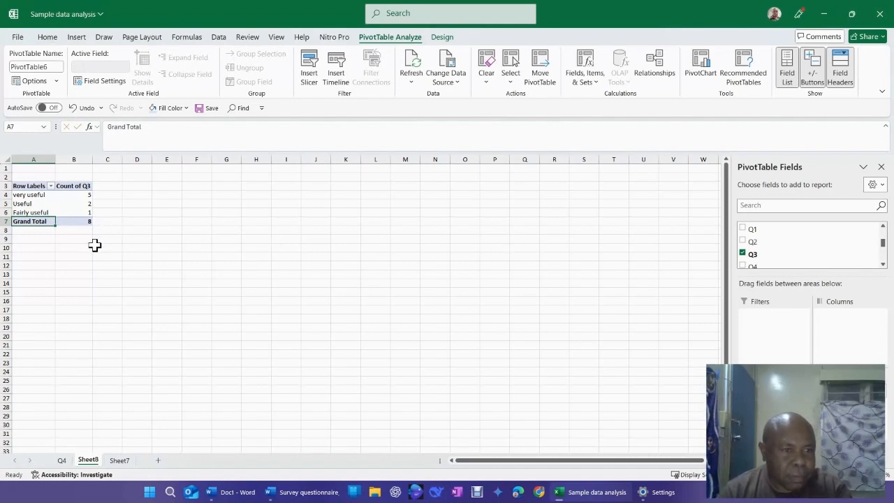
left_click(59, 247)
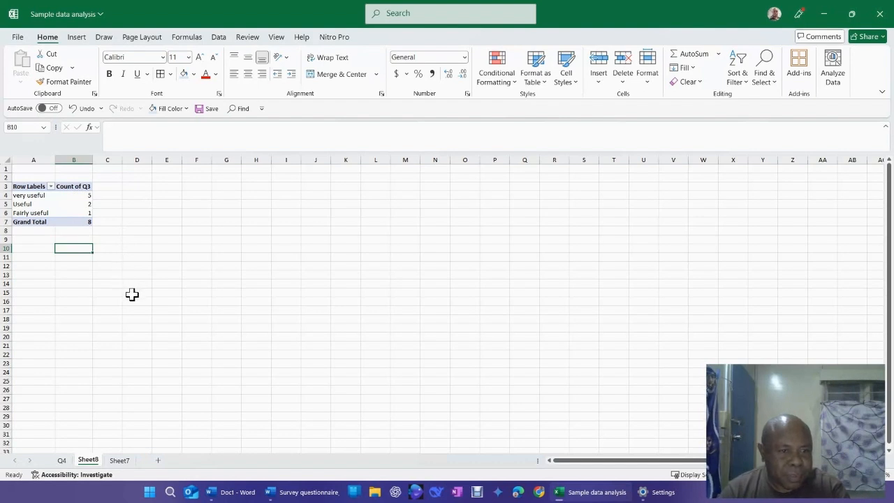
- List the answer options "Very useful", "Useful", "Fairly useful" and "Not useful" down cells C12 to C15 below the PivotTable
left_click(118, 268)
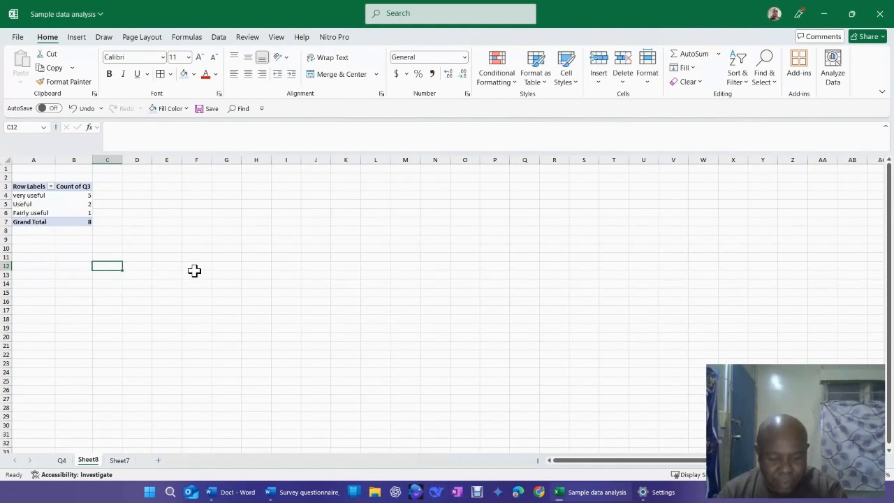
type("v")
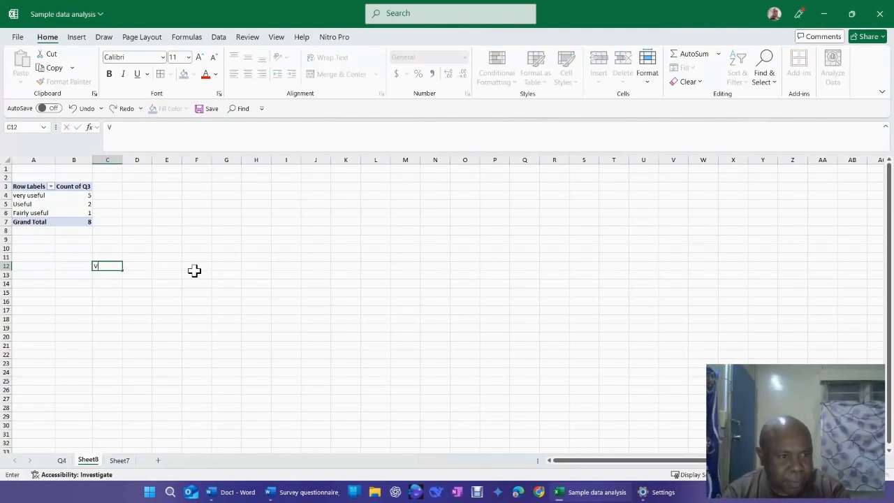
type("ery useful")
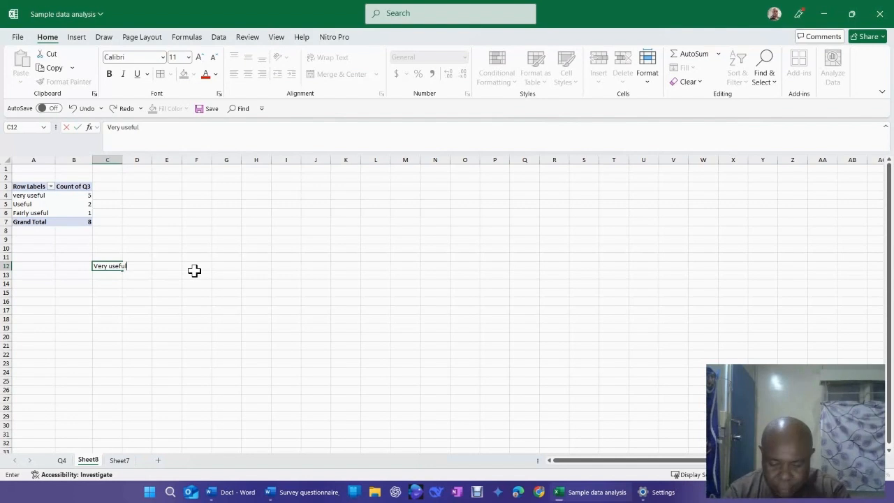
key("Return")
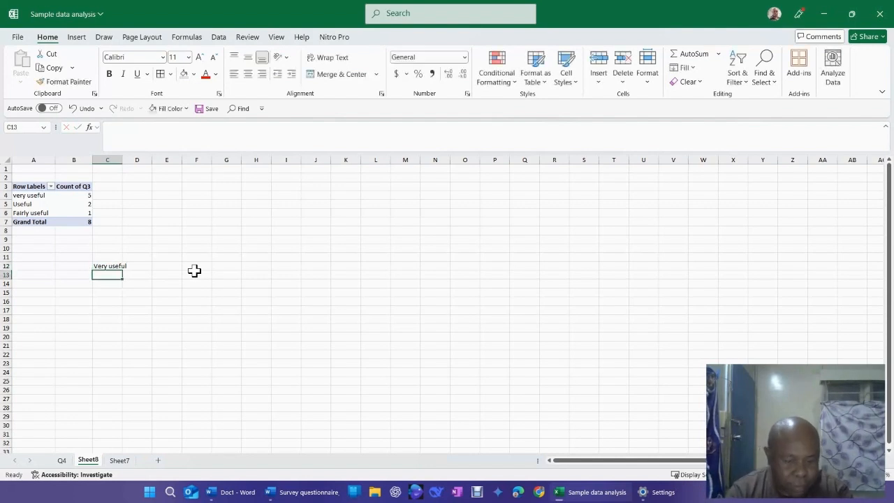
type("Useful")
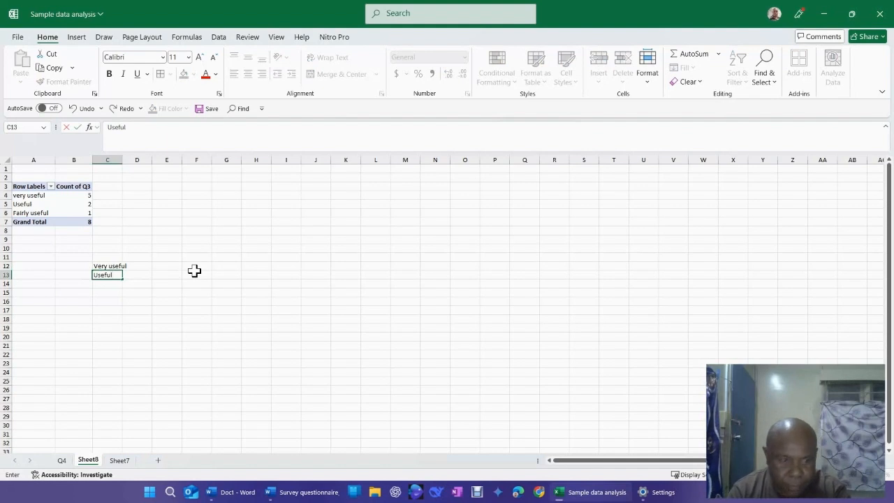
key("Return")
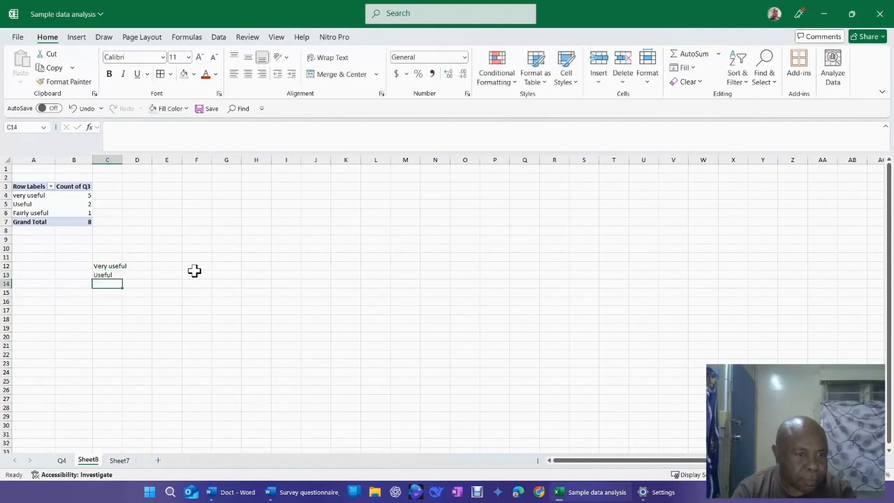
type("Fa")
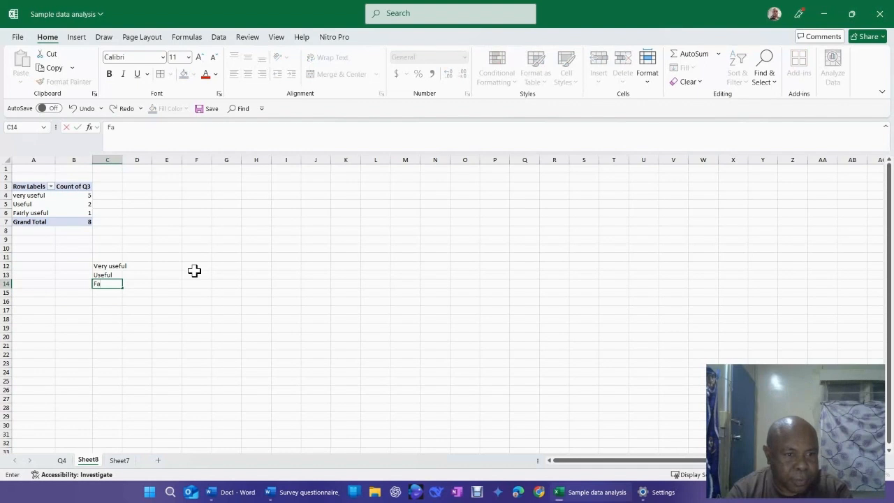
type("irly")
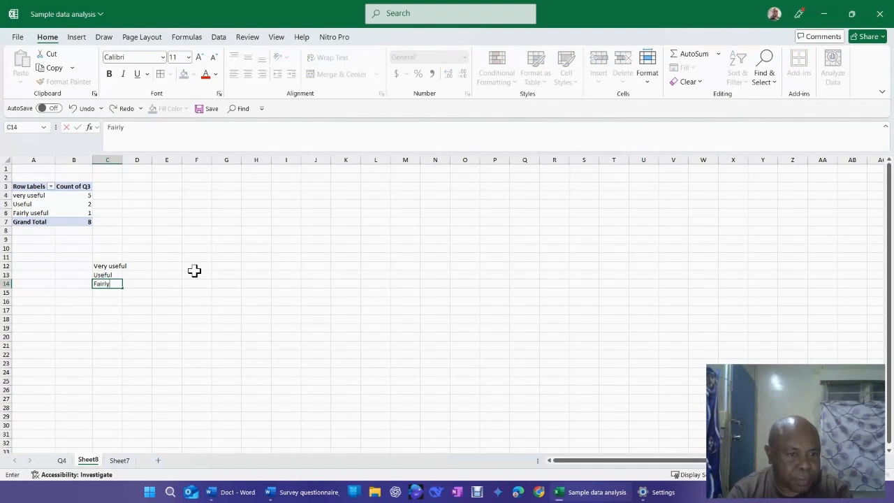
type(" useful")
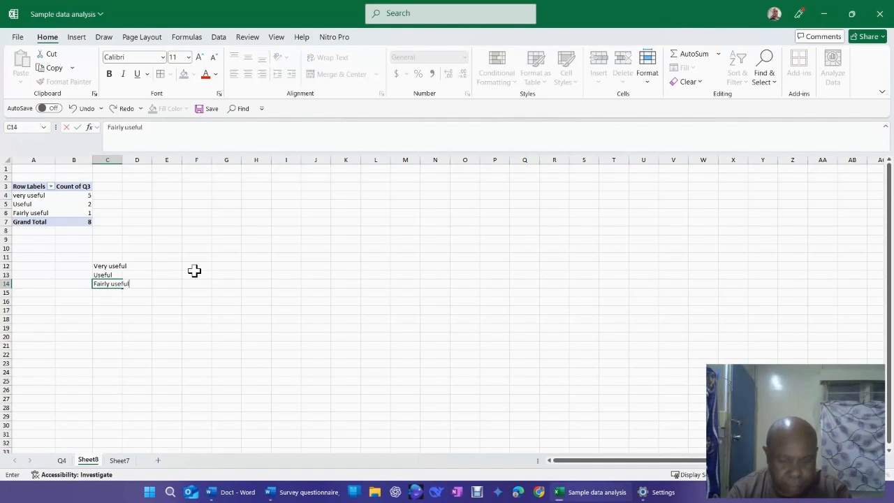
key("Return")
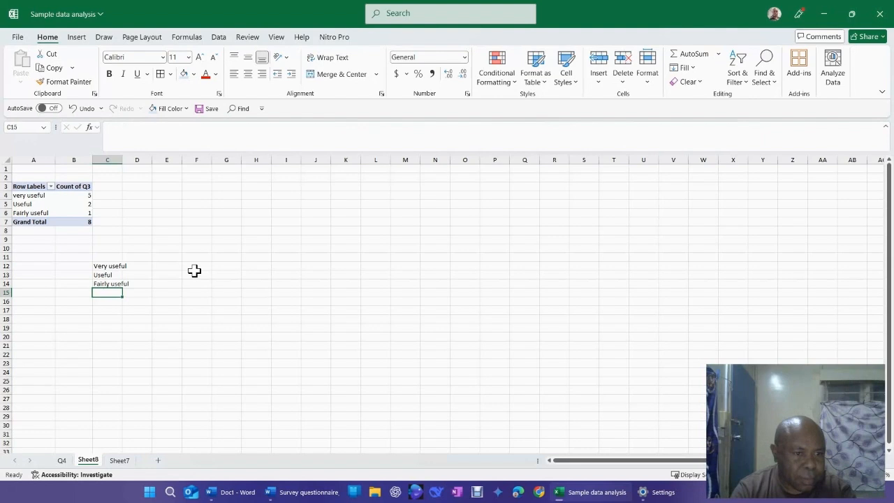
type("No")
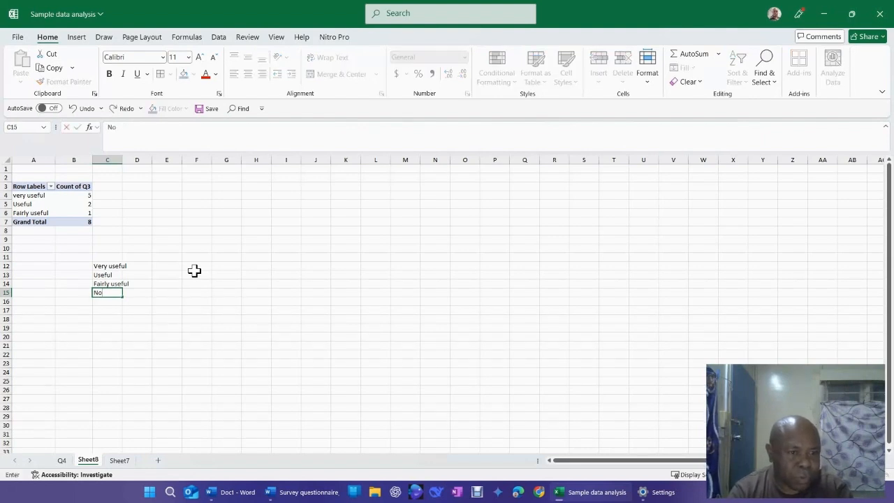
type("t useful")
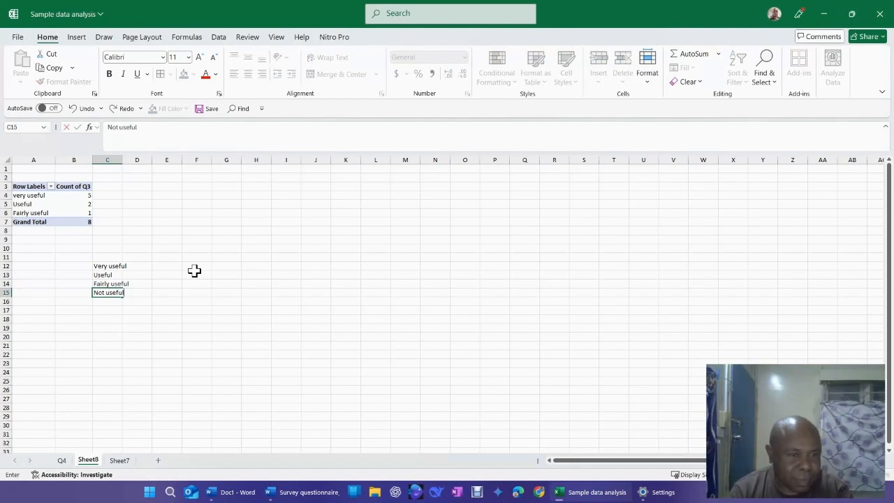
key("Return")
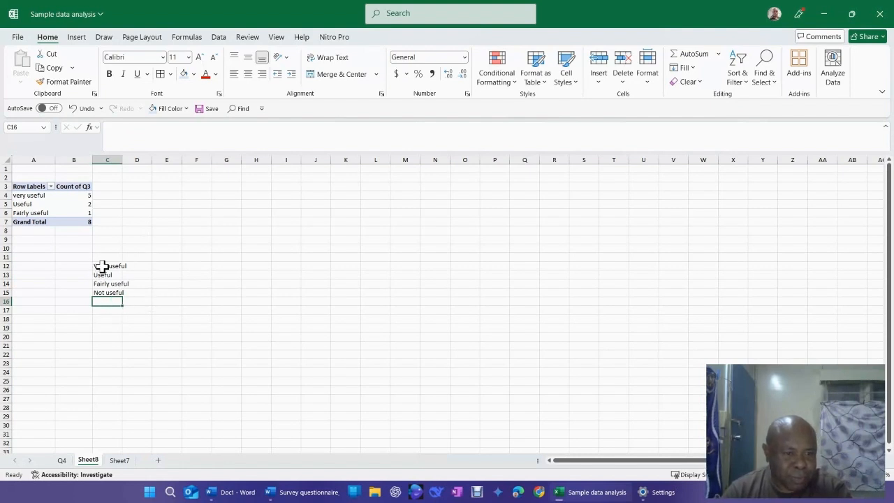
- Widen column C so that the answer options in C12 to C15 fit within it
left_click(101, 293)
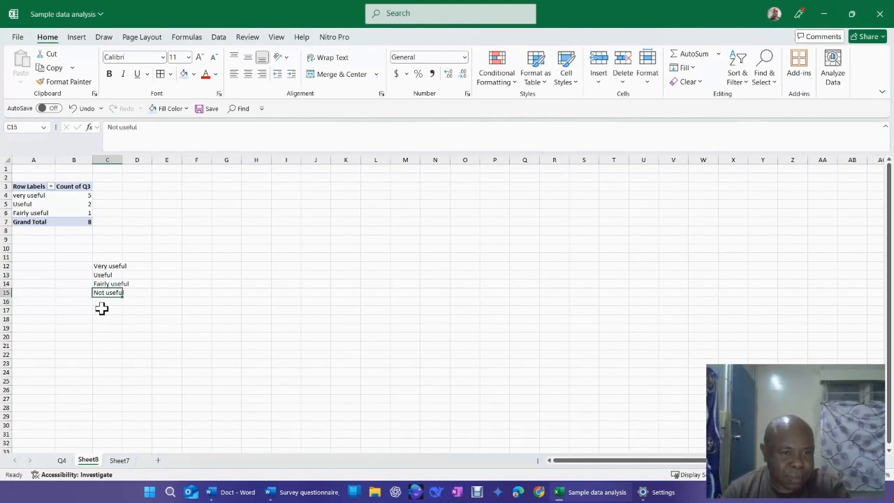
left_click(100, 268)
left_click_drag(100, 267, 103, 292)
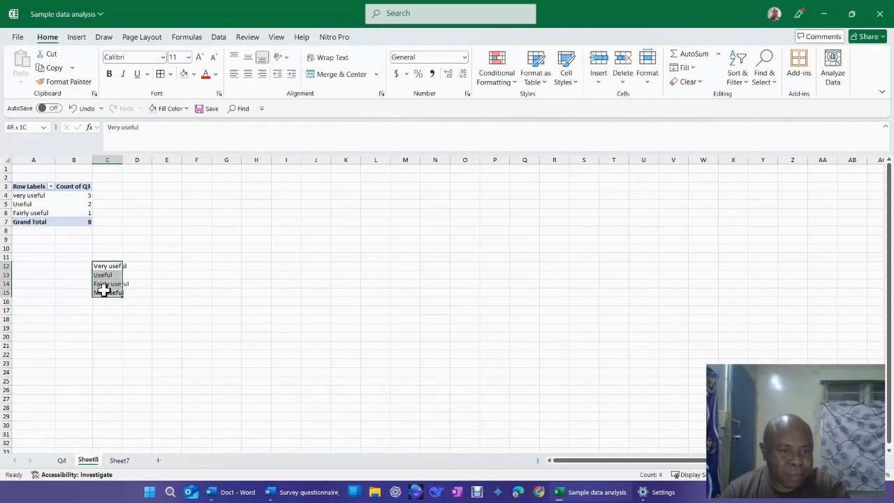
left_click(185, 283)
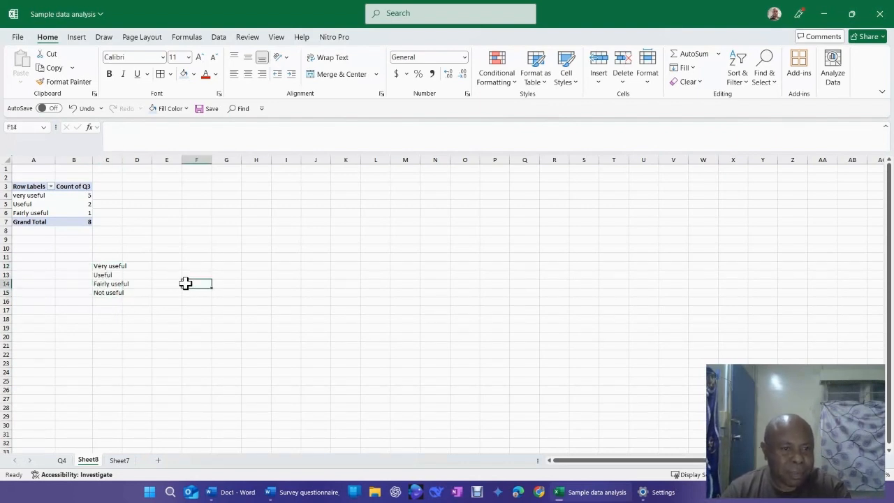
left_click(119, 157)
left_click_drag(122, 160, 130, 160)
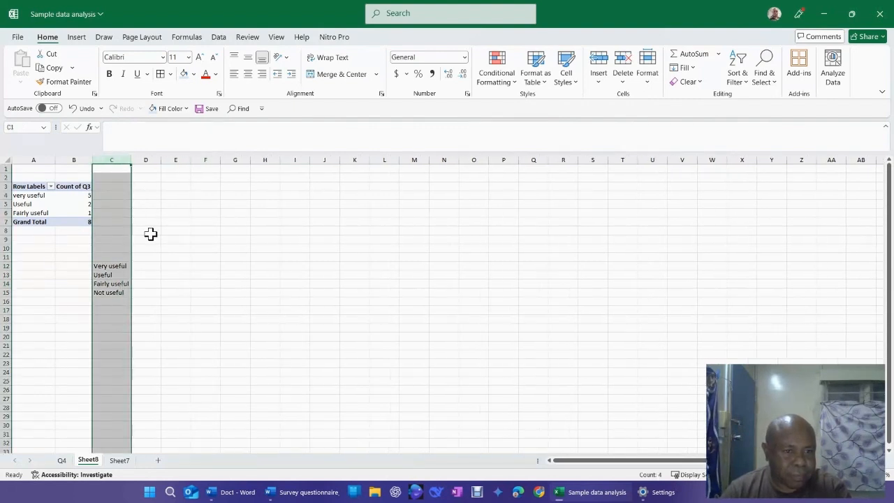
- Calculate the proportion of "Very useful" responses in cell D12 with the formula =5/8
left_click(146, 266)
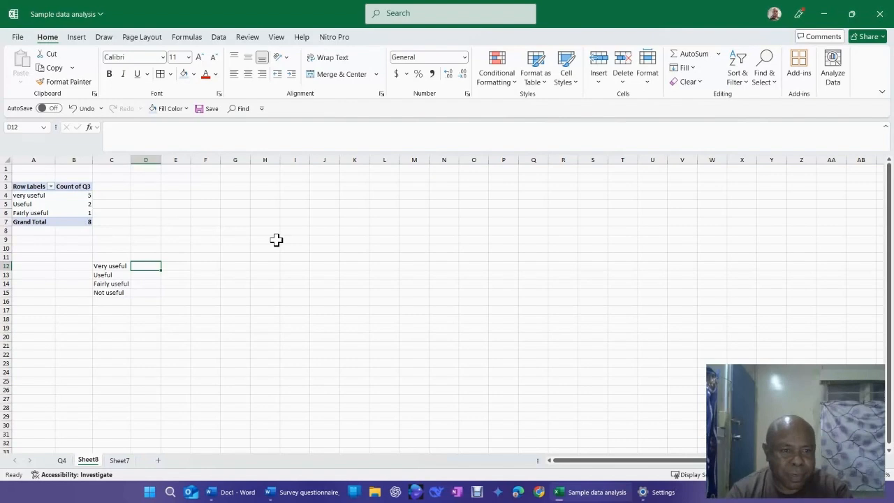
type("=")
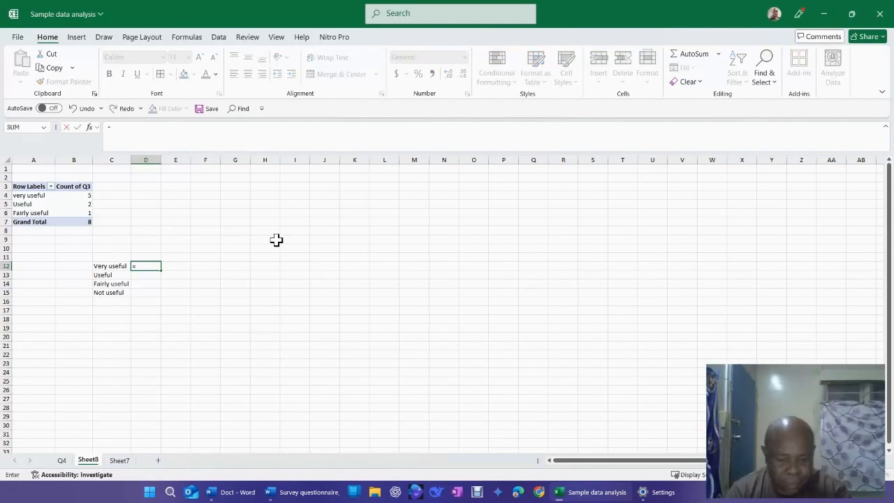
type("5")
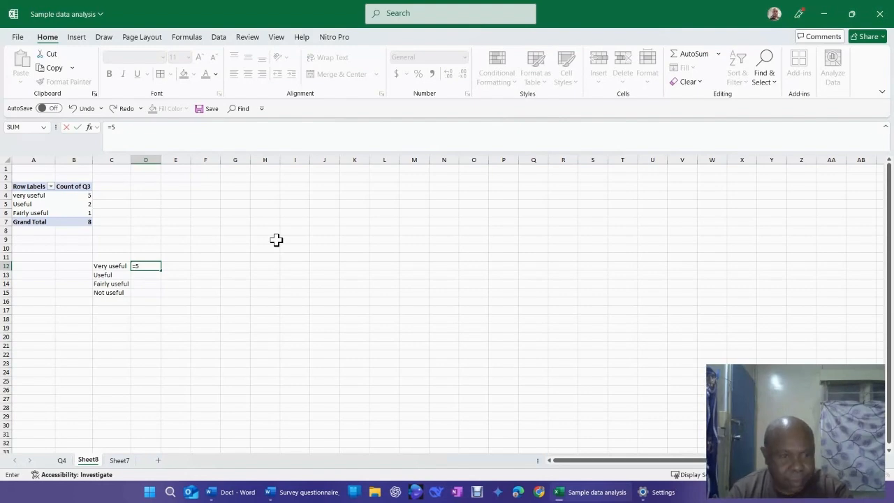
type("/")
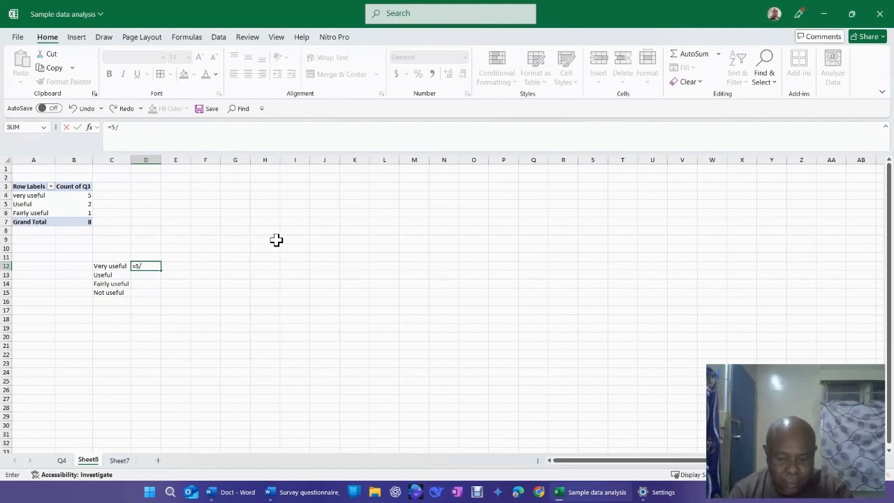
type("8")
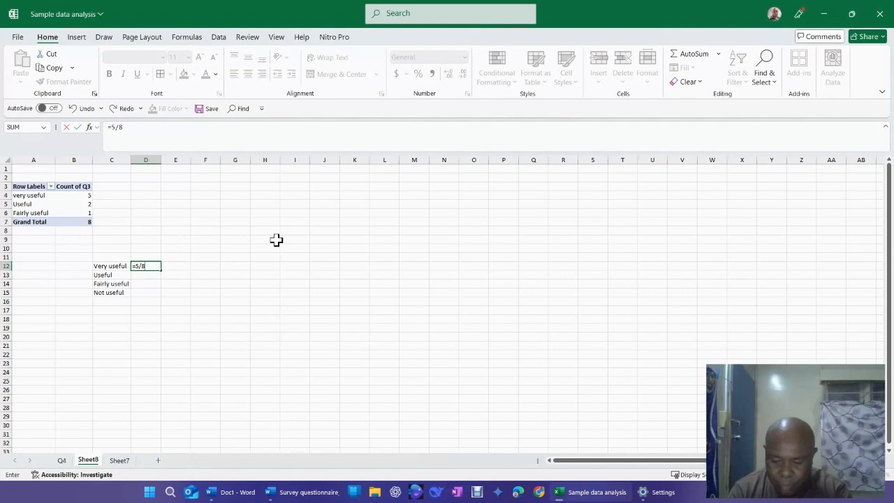
key("Return")
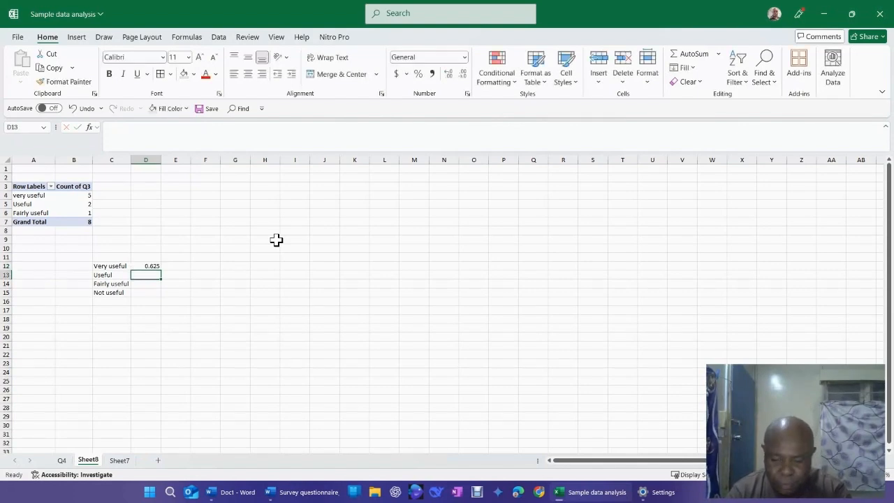
- Calculate the proportions for "Useful", "Fairly useful" and "Not useful" in cells D13 to D15 with the formulas =2/8, =1/8 and =0/8
type("=")
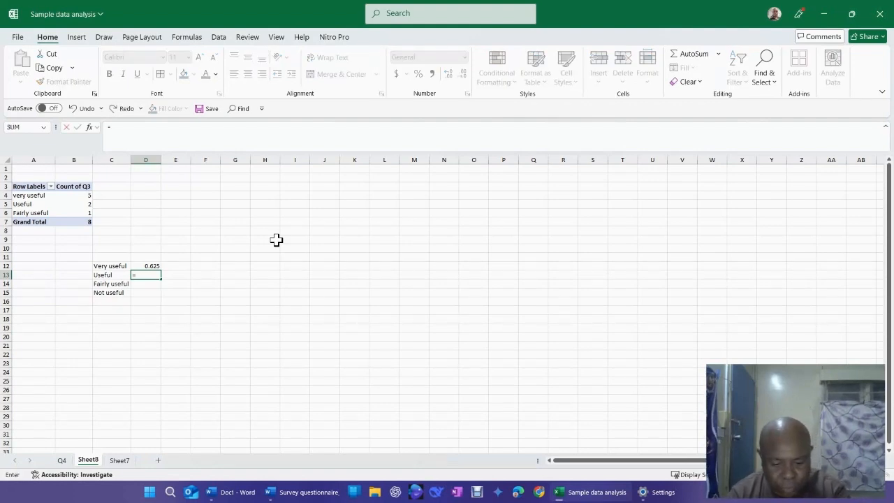
type("2")
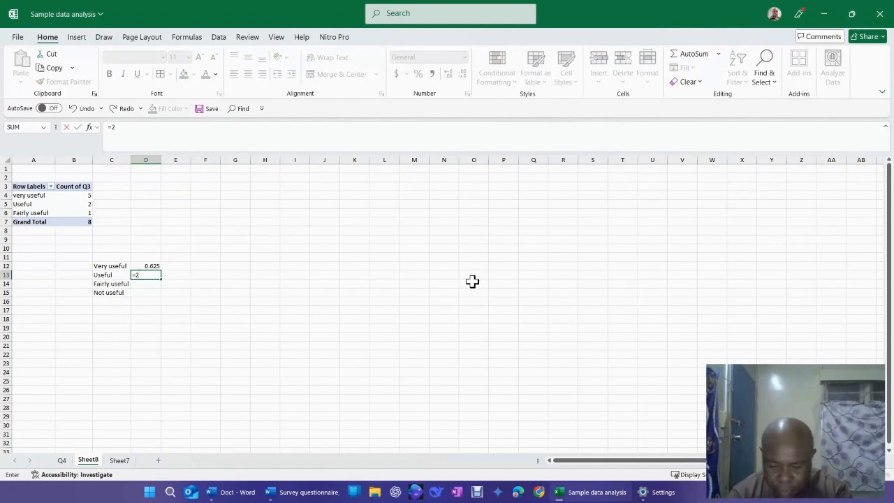
type("/8")
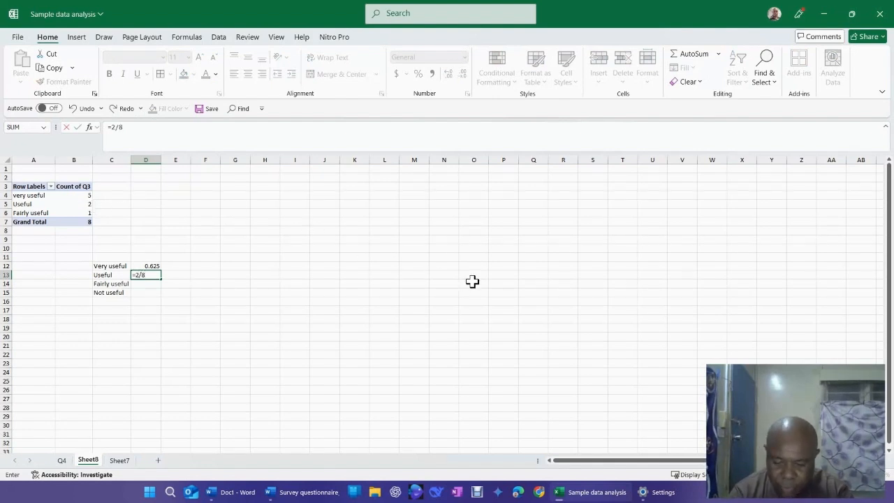
key("Return")
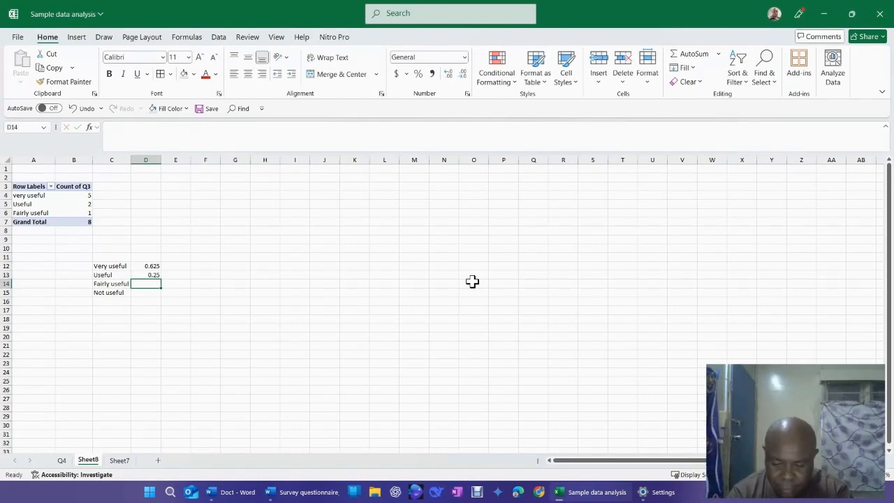
type("=")
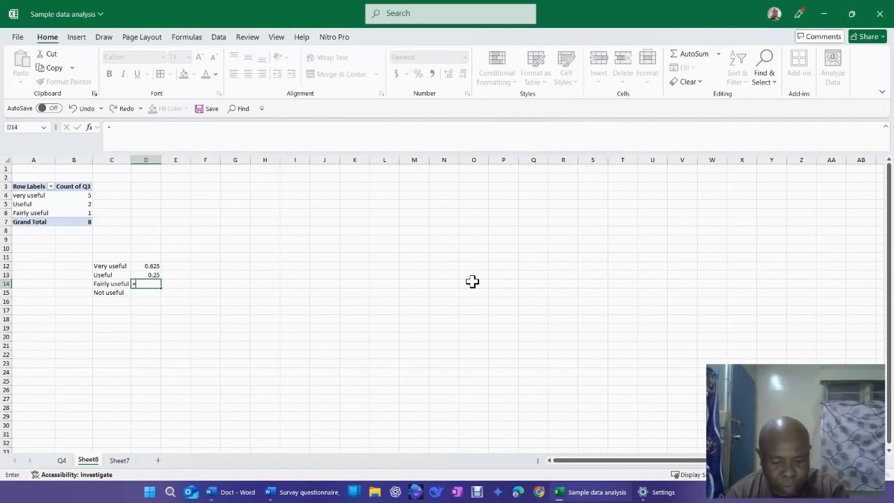
type("1")
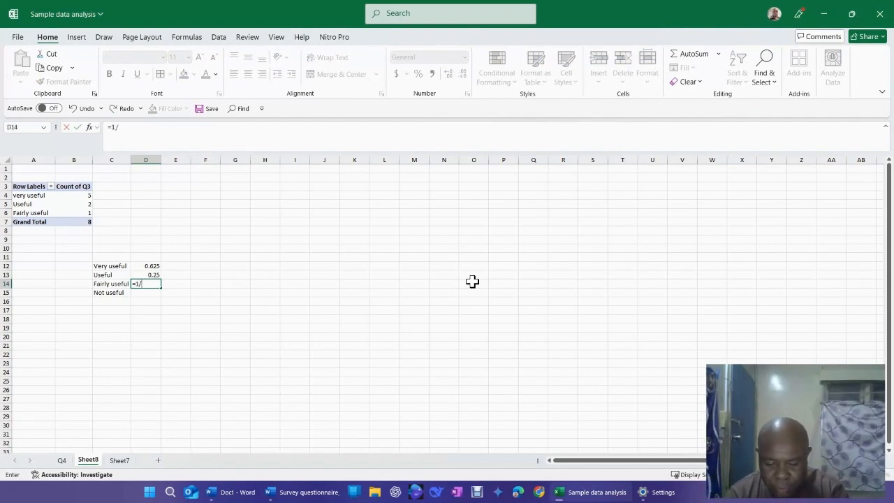
type("/8")
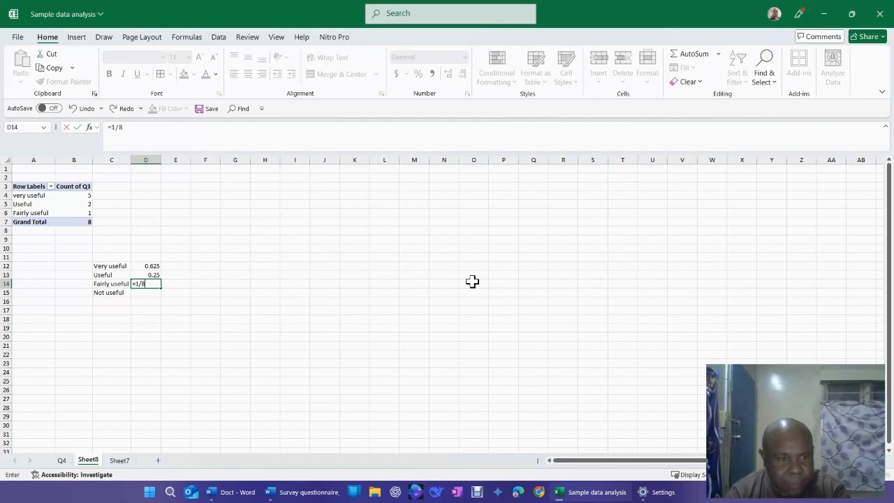
key("Return")
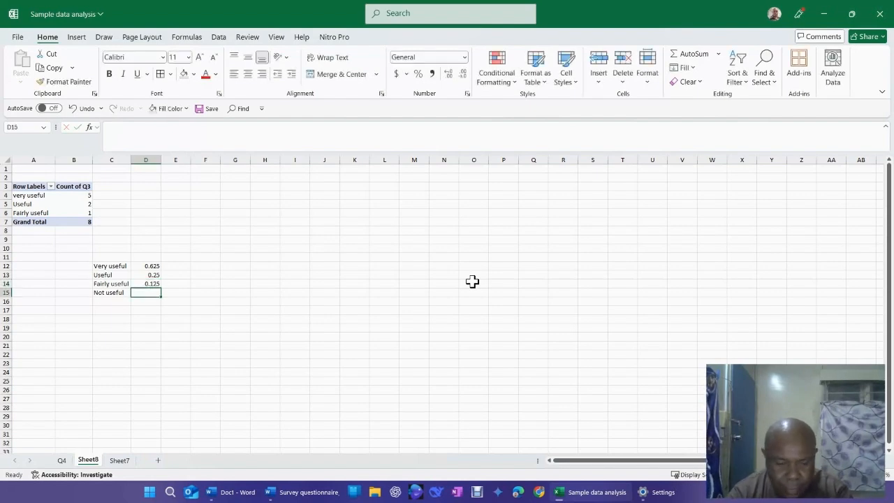
type("=")
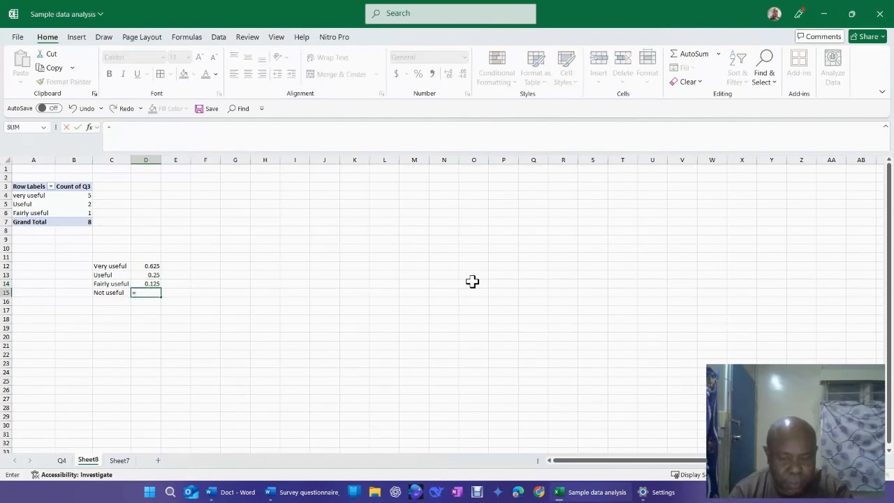
type("0")
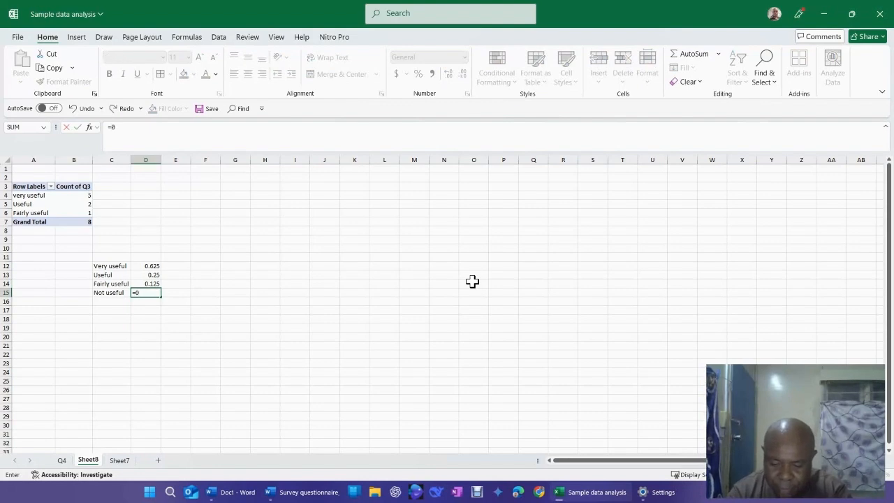
type("/8")
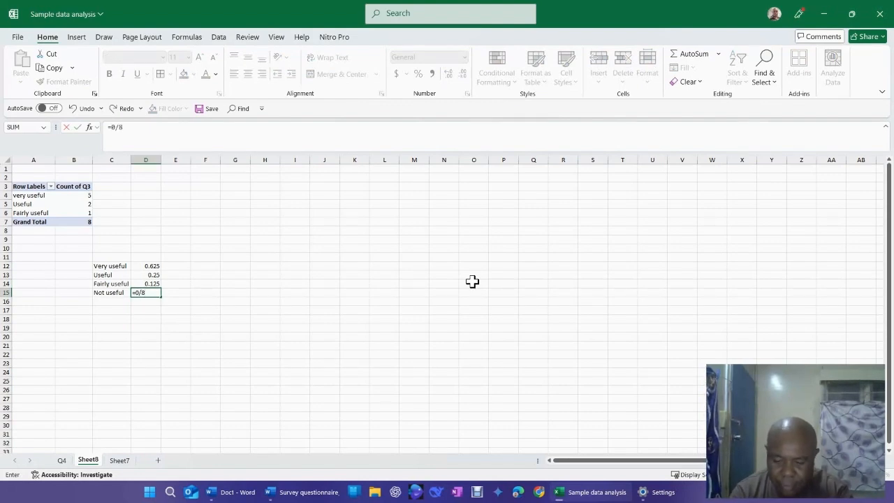
key("Return")
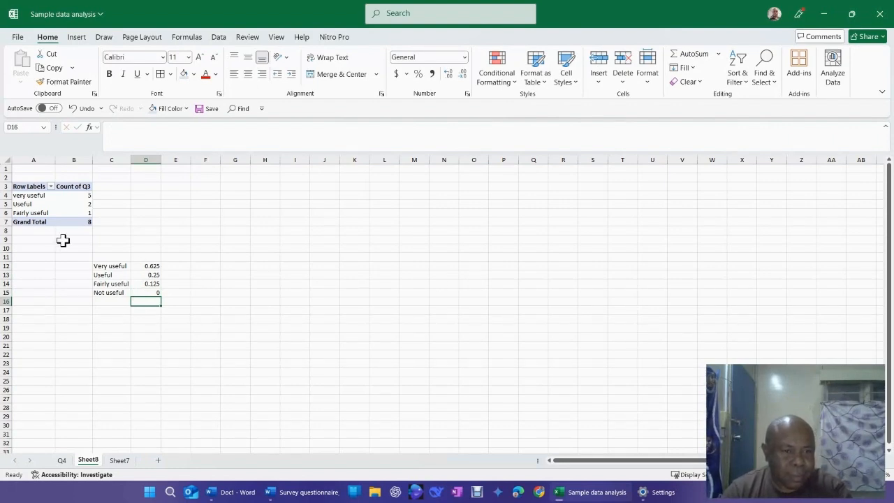
- Format the proportions in cells D12 to D15 as percentages
left_click(139, 266)
left_click_drag(147, 277, 145, 295)
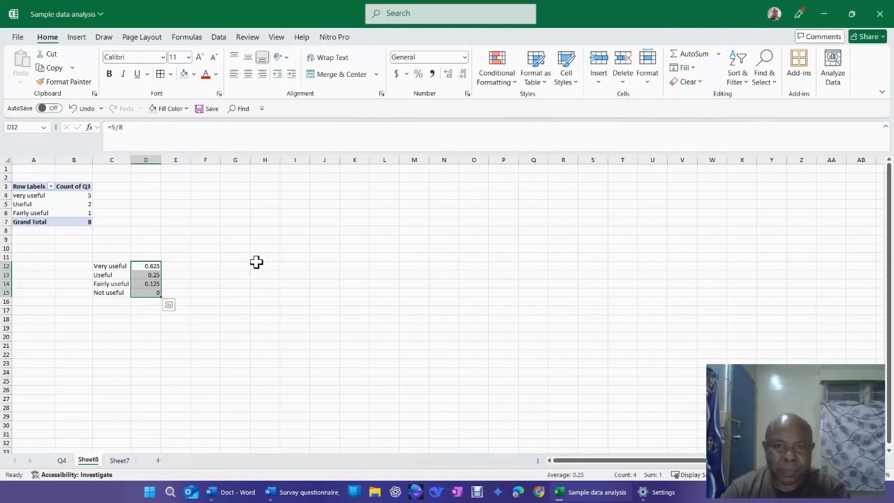
left_click(419, 75)
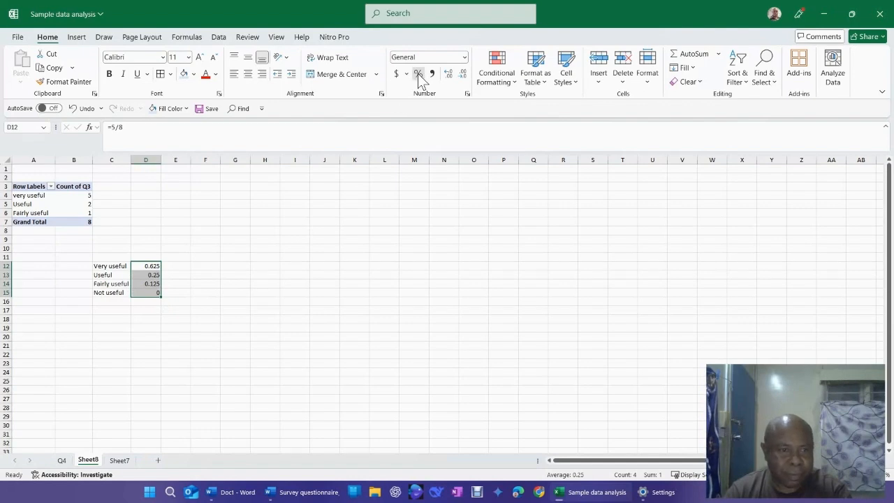
left_click(253, 312)
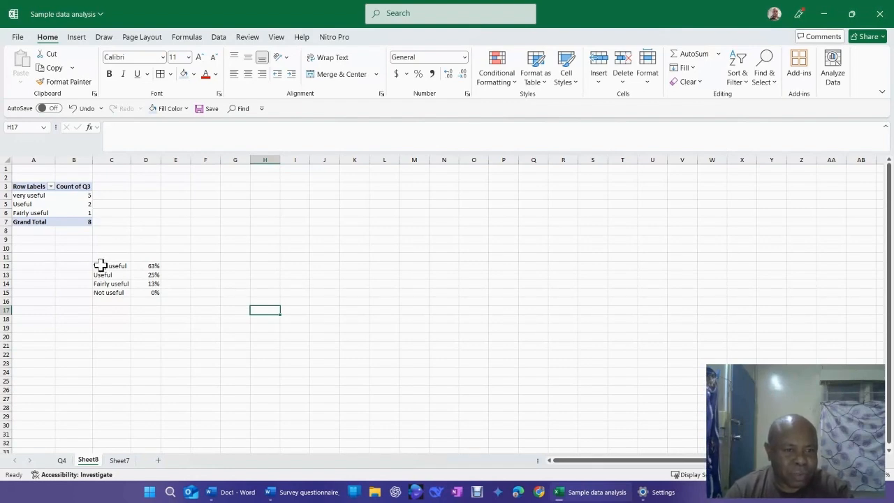
left_click_drag(102, 265, 144, 293)
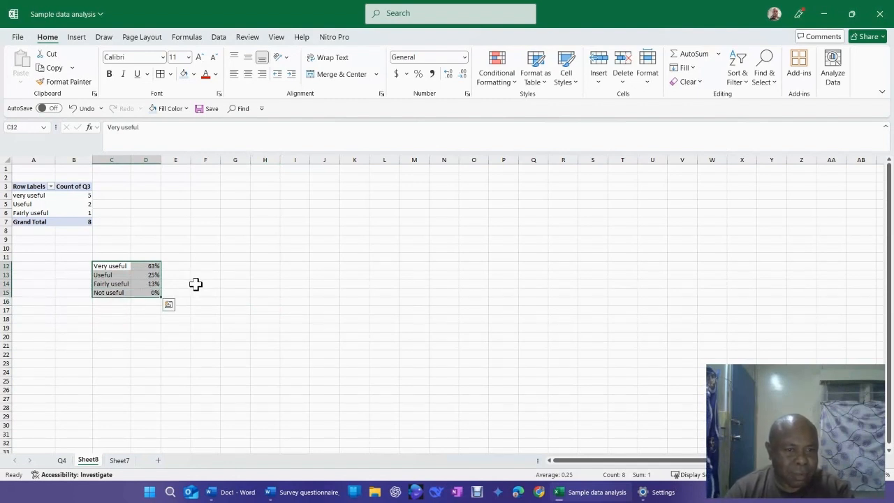
left_click(197, 283)
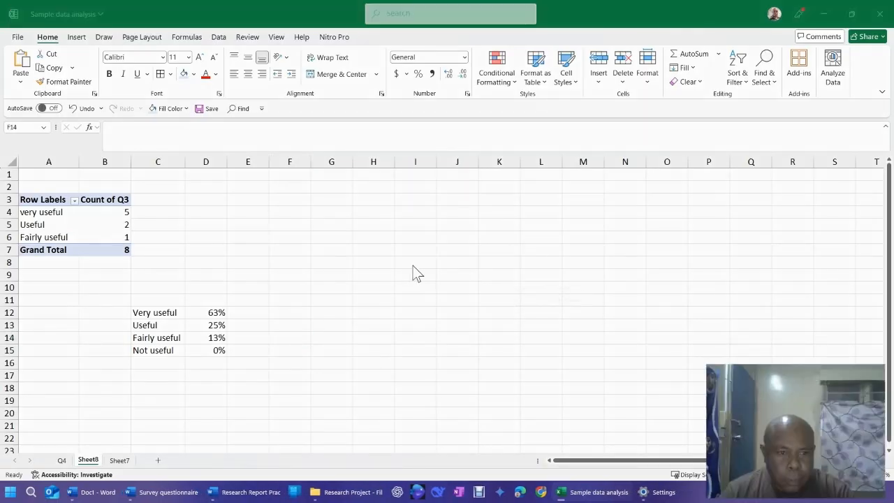
left_click(343, 285)
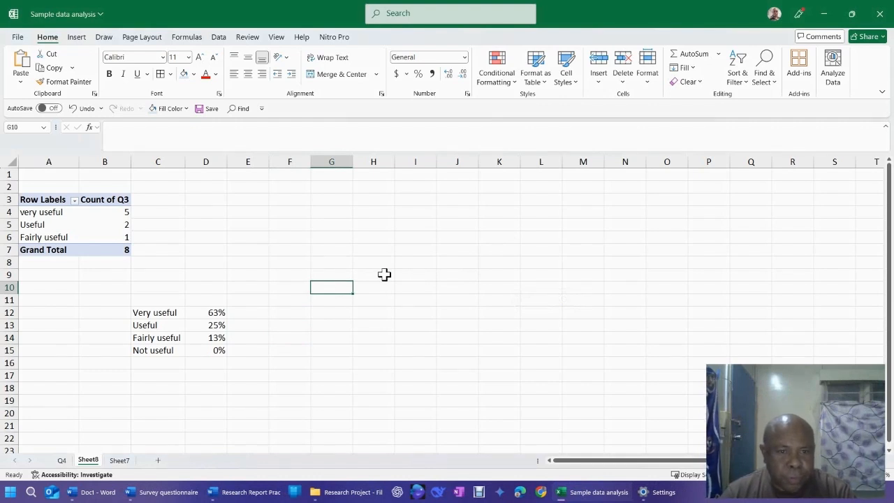
left_click(290, 340)
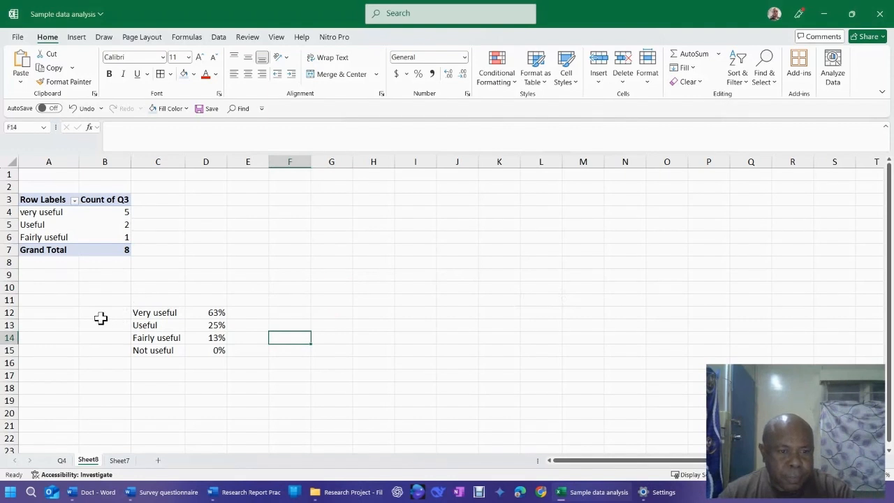
left_click(137, 309)
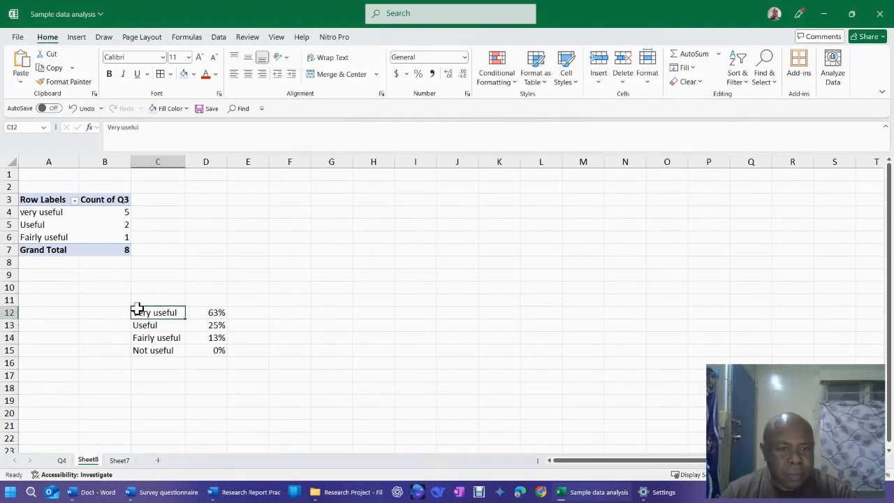
left_click_drag(137, 309, 216, 353)
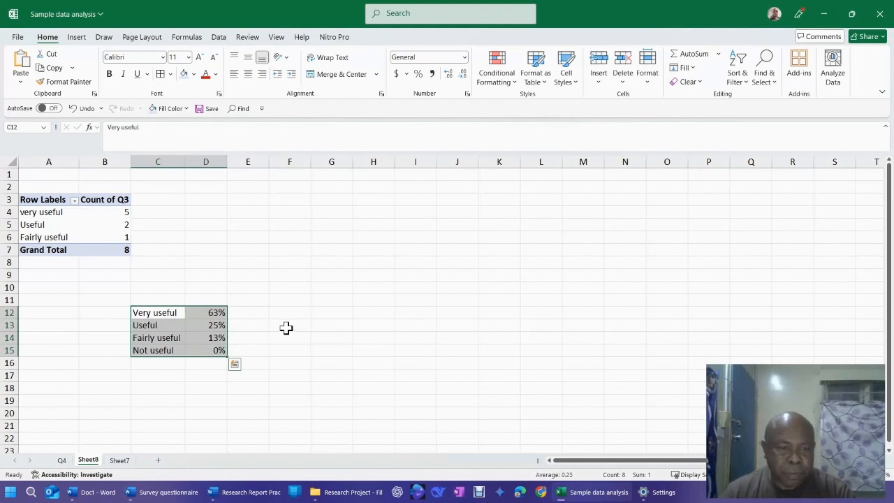
left_click(250, 314)
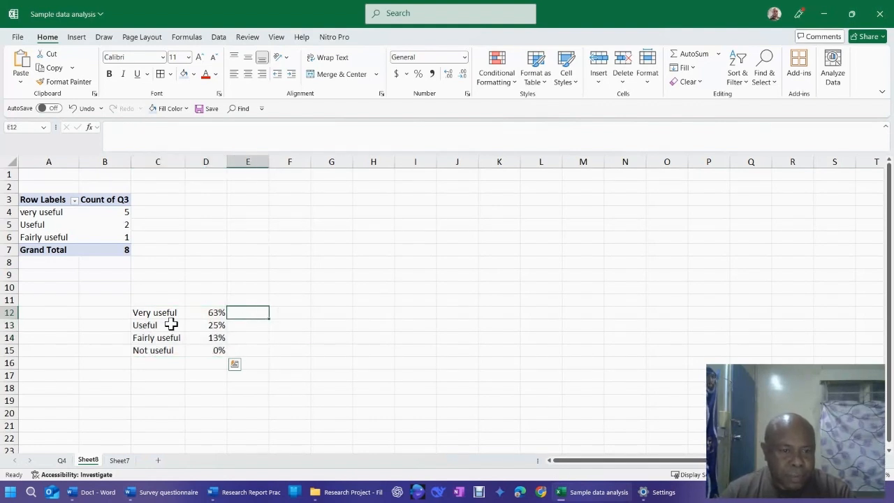
- Insert a 2-D clustered column chart of the answer options and their percentages in C12:D15
left_click(133, 301)
left_click(137, 314)
left_click_drag(175, 312, 221, 355)
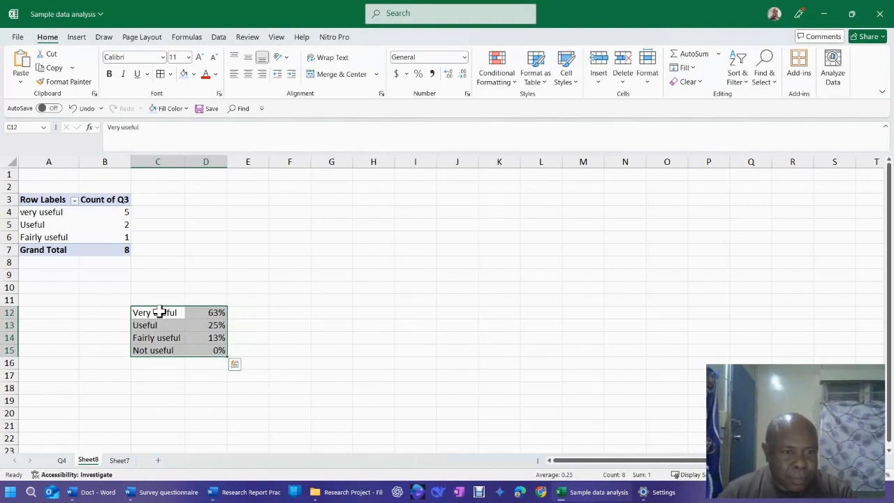
mouse_move(213, 348)
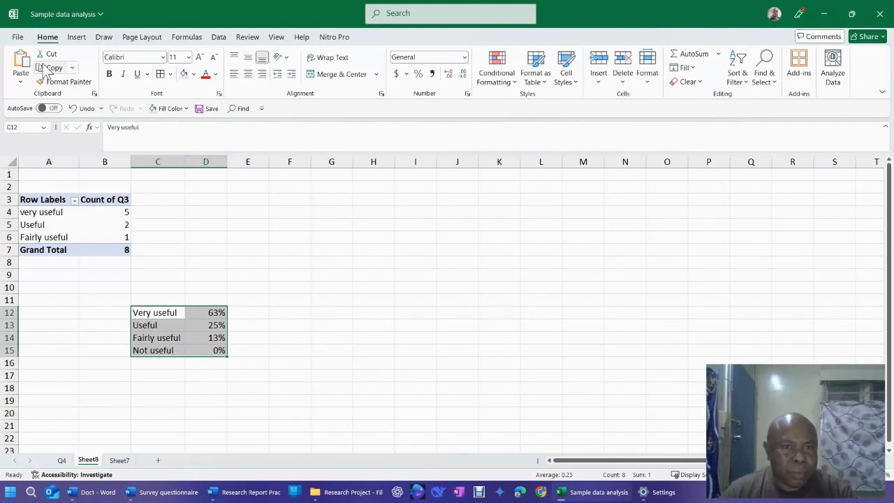
left_click(80, 38)
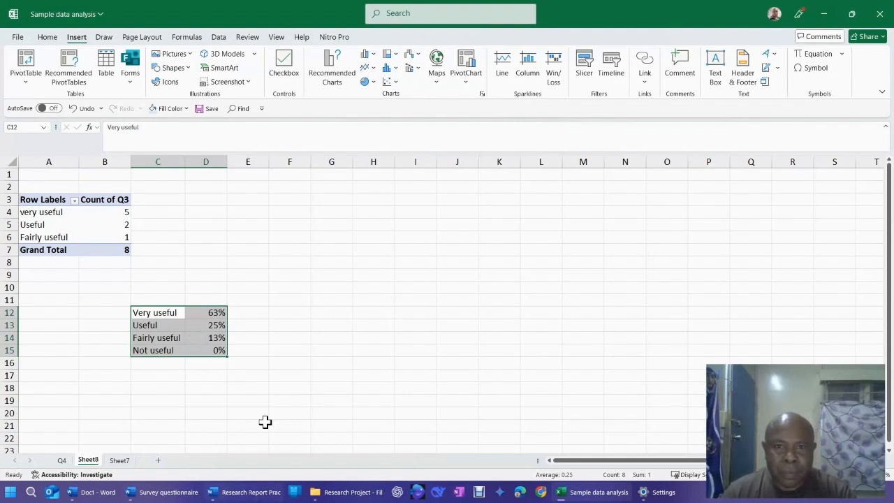
left_click(375, 56)
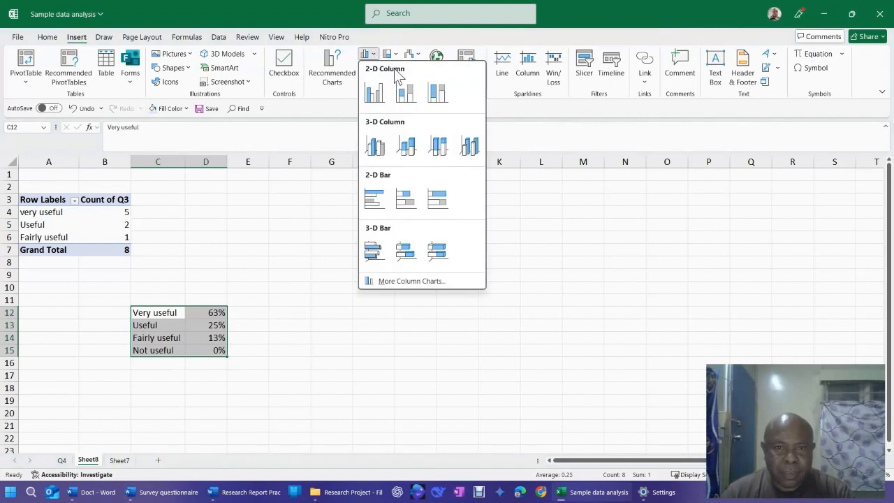
left_click(374, 99)
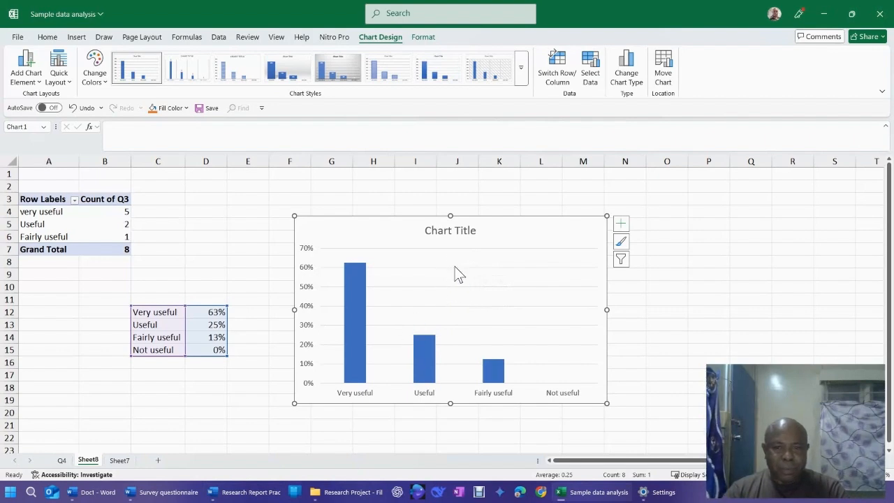
- Delete the placeholder title from the column chart and deselect the chart
left_click(458, 235)
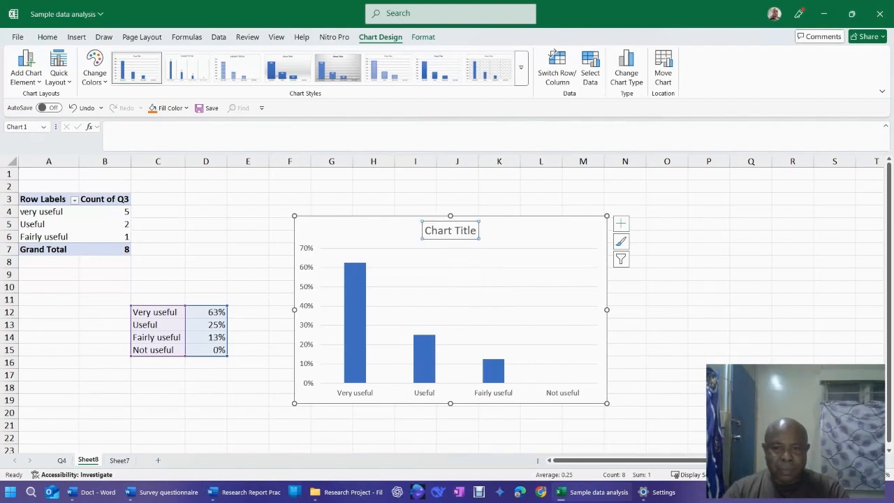
left_click(475, 231)
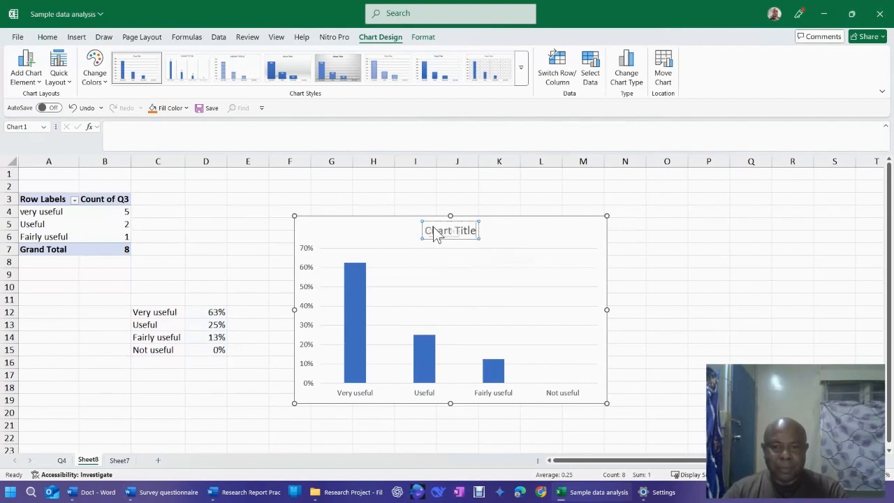
left_click(455, 239)
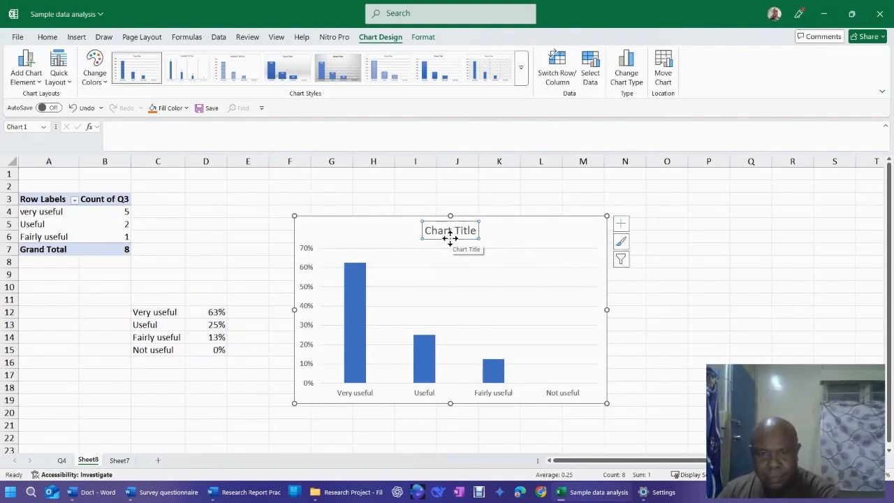
key("Delete")
left_click(658, 329)
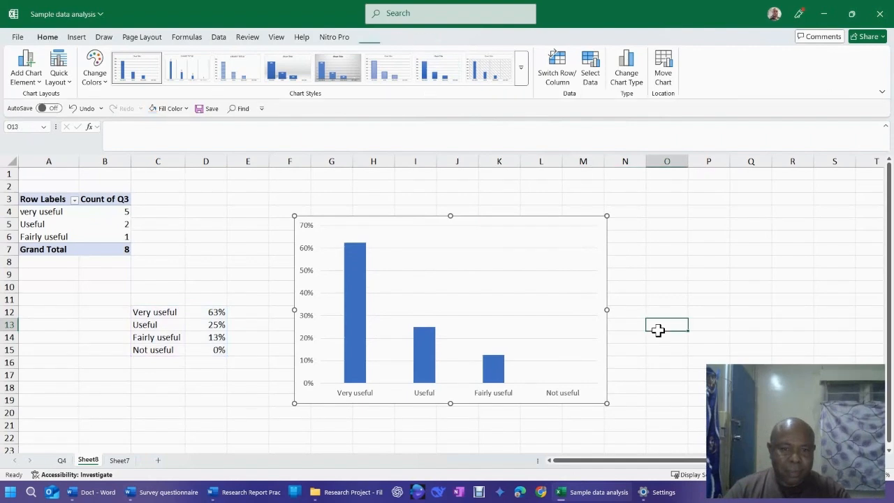
left_click(508, 425)
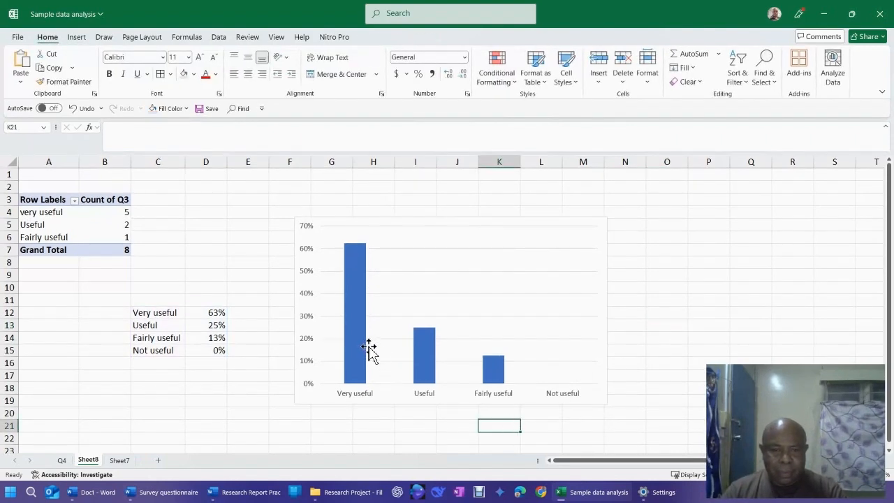
- Add data labels to the columns of the answer option chart
mouse_move(359, 326)
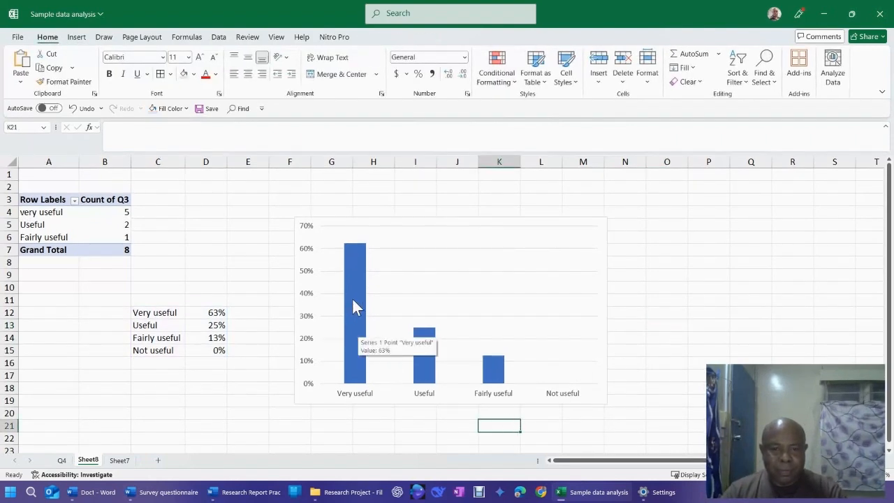
right_click(353, 299)
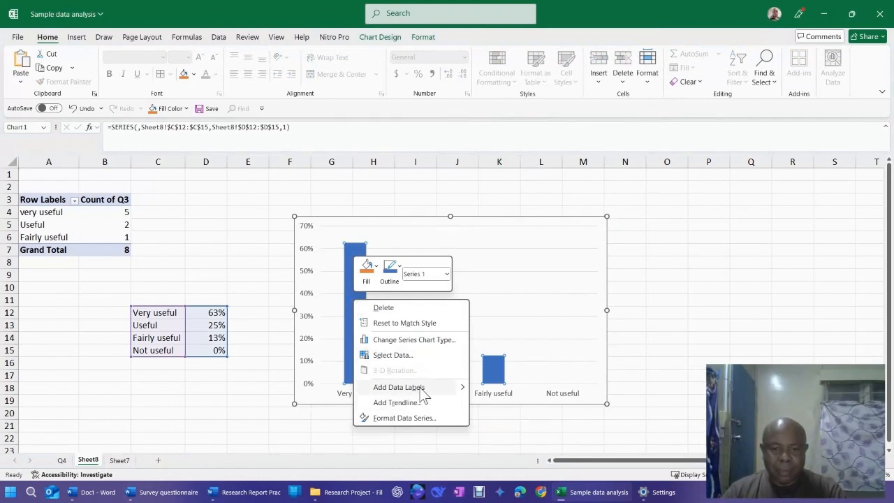
left_click(398, 387)
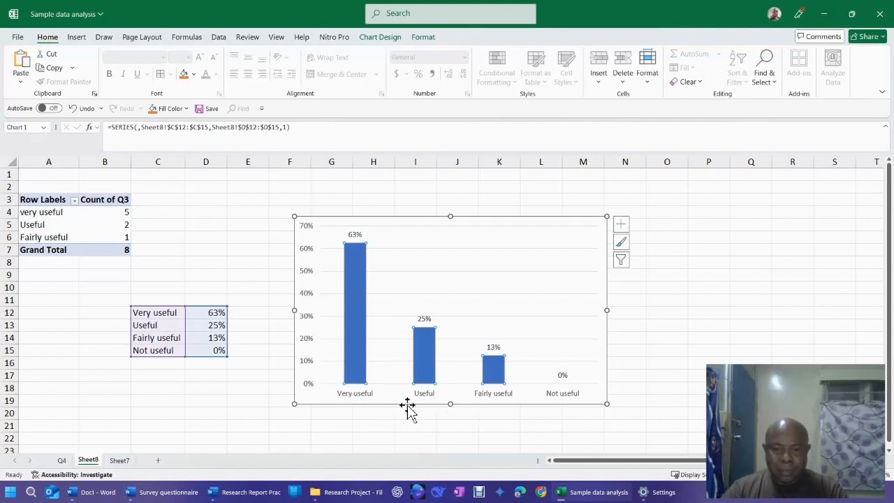
- Delete the column chart's horizontal gridlines and fill only the Very useful column with light grey
right_click(441, 271)
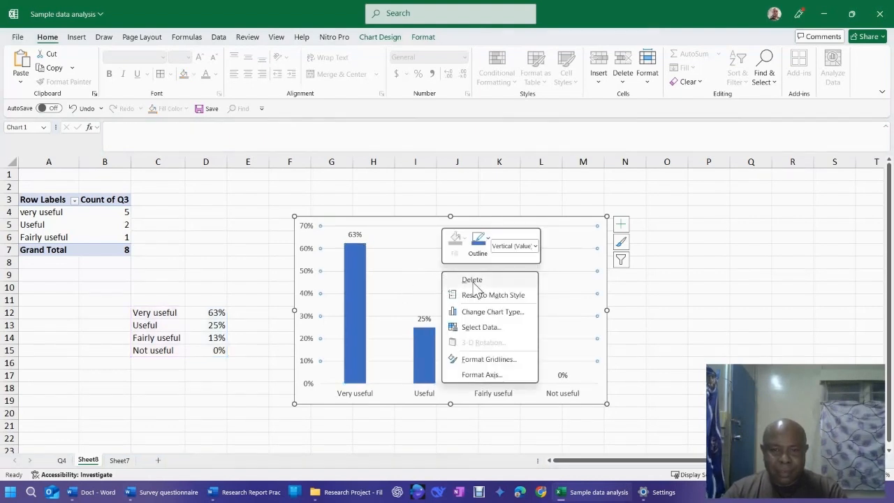
left_click(472, 280)
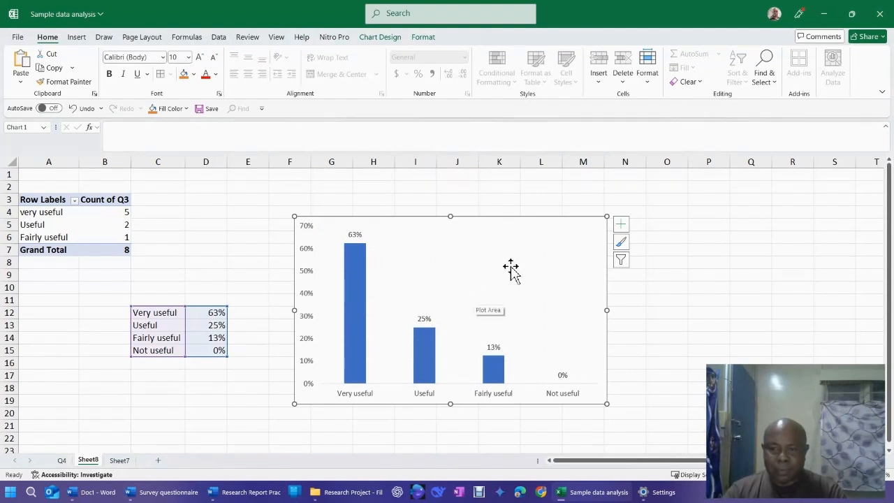
left_click(352, 289)
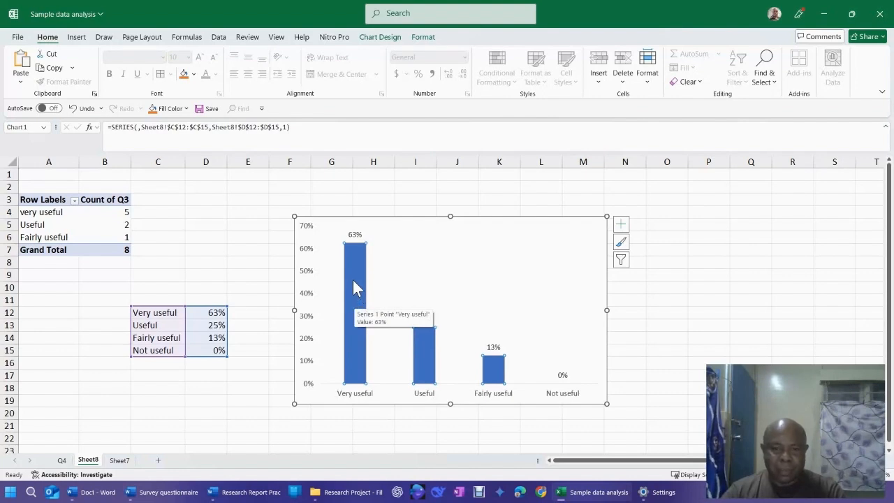
left_click(354, 288)
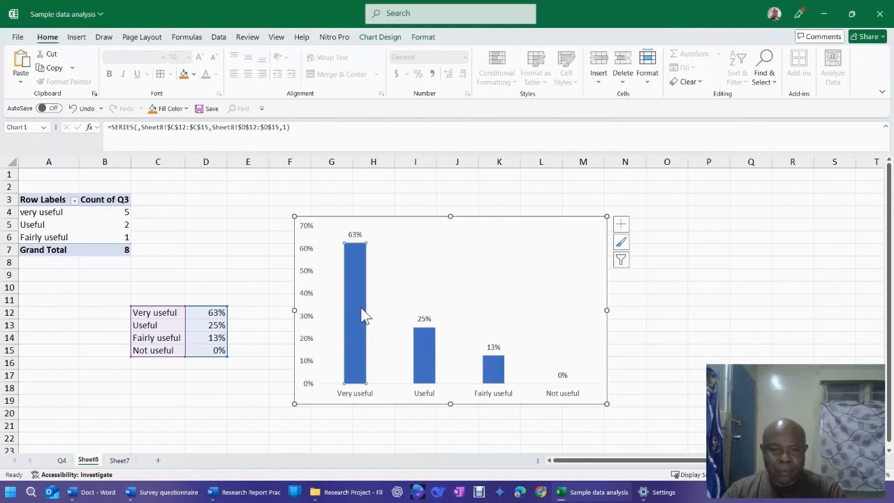
right_click(356, 295)
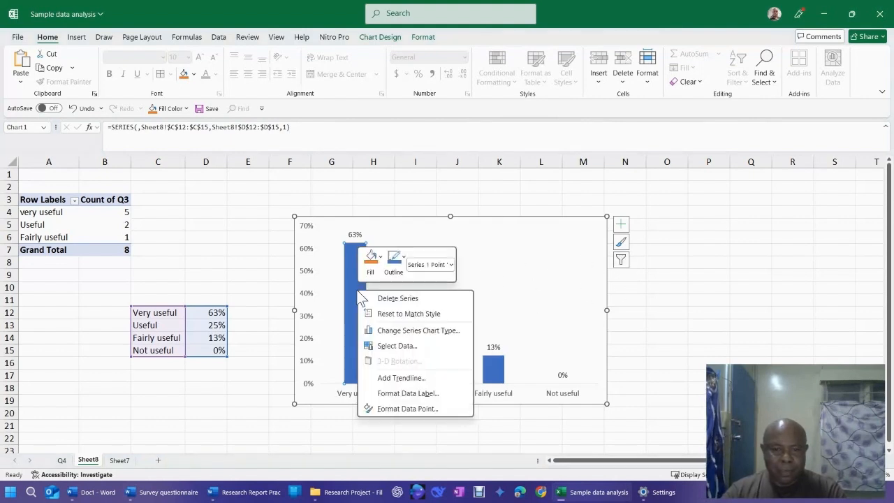
left_click(382, 259)
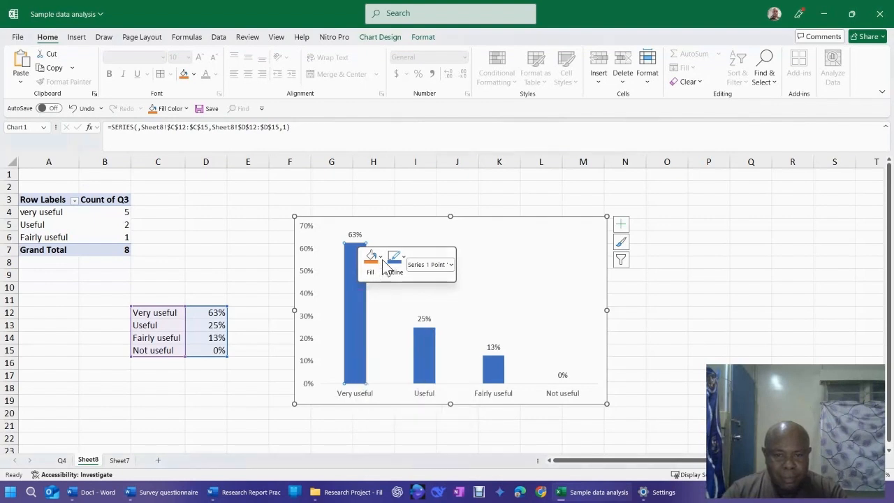
left_click(387, 263)
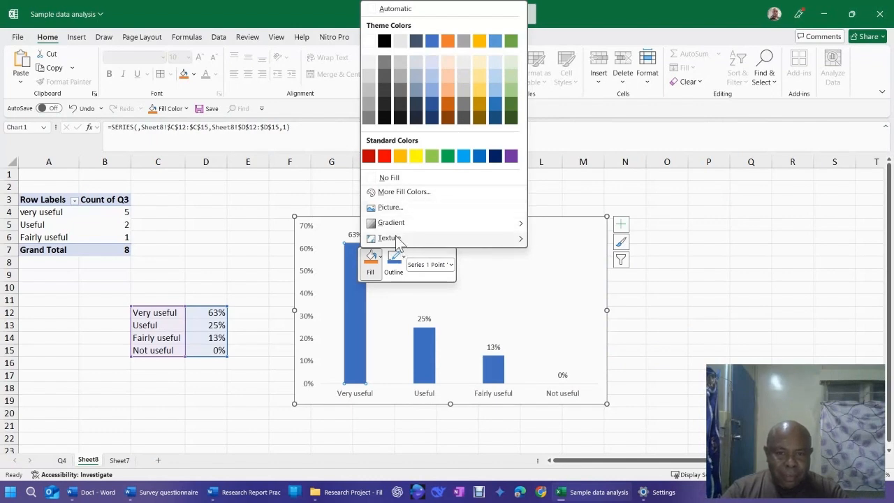
mouse_move(402, 229)
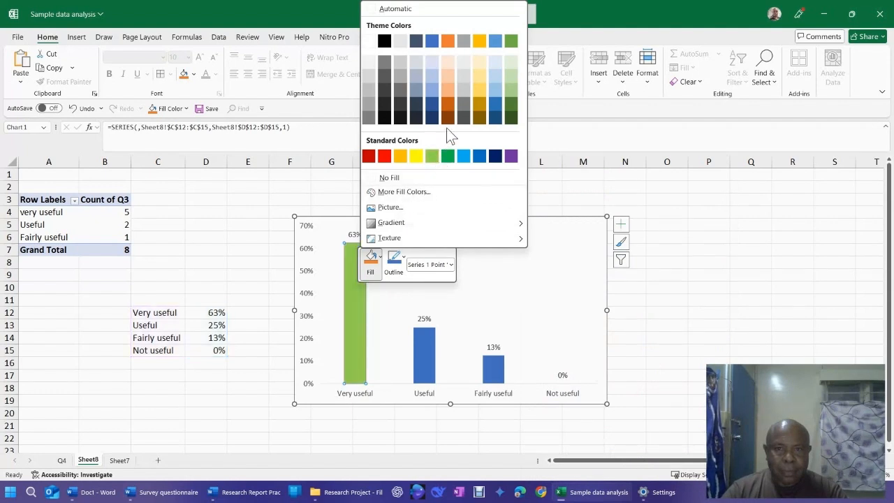
left_click(462, 76)
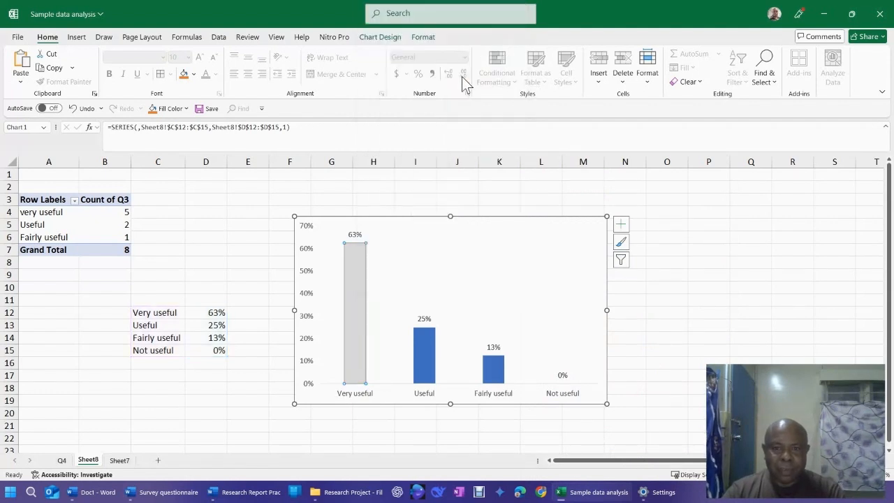
- Fill only the Useful column of the chart with the lightest gold theme colour
left_click(423, 344)
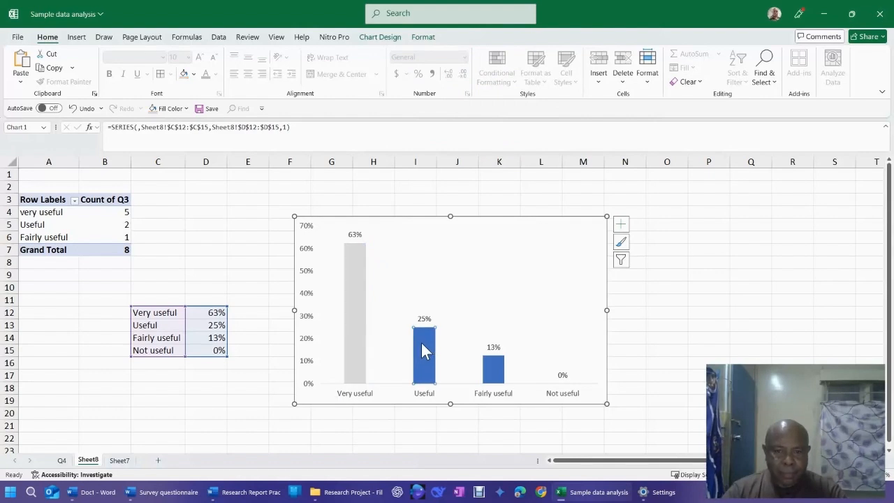
right_click(421, 344)
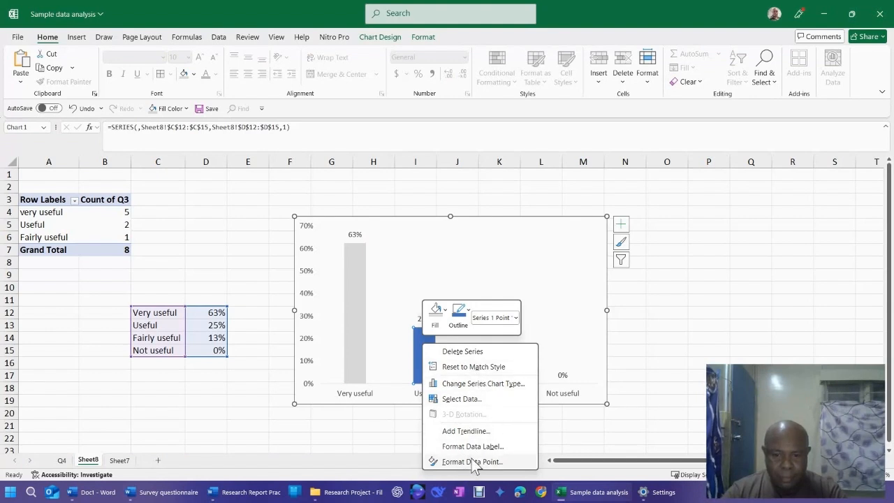
left_click(447, 316)
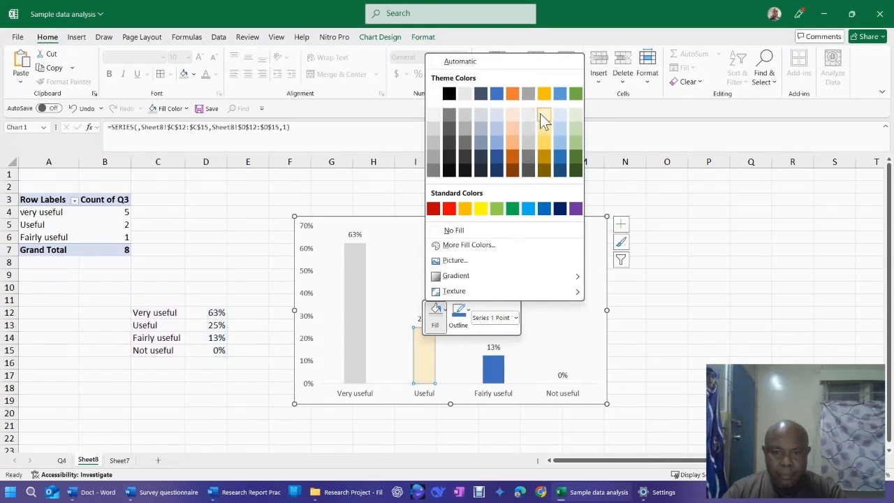
left_click(540, 114)
- Fill only the Fairly useful column with the lightest blue-grey theme colour and deselect the chart
left_click(499, 374)
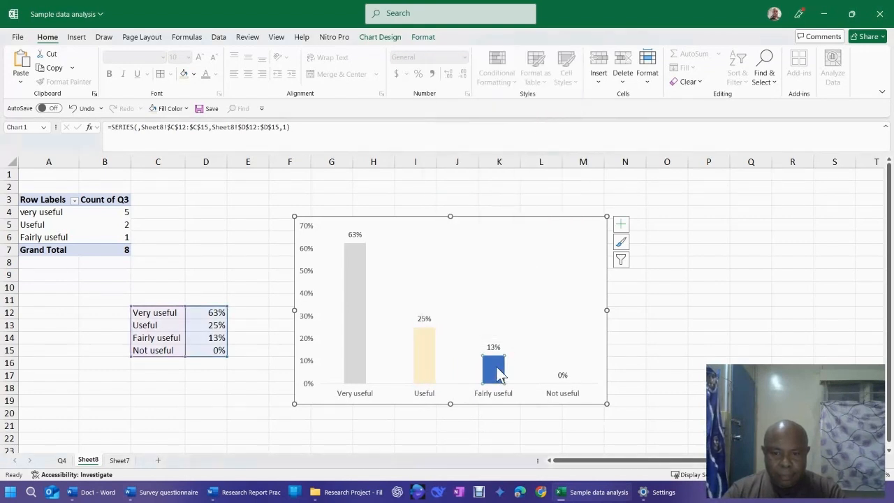
right_click(499, 374)
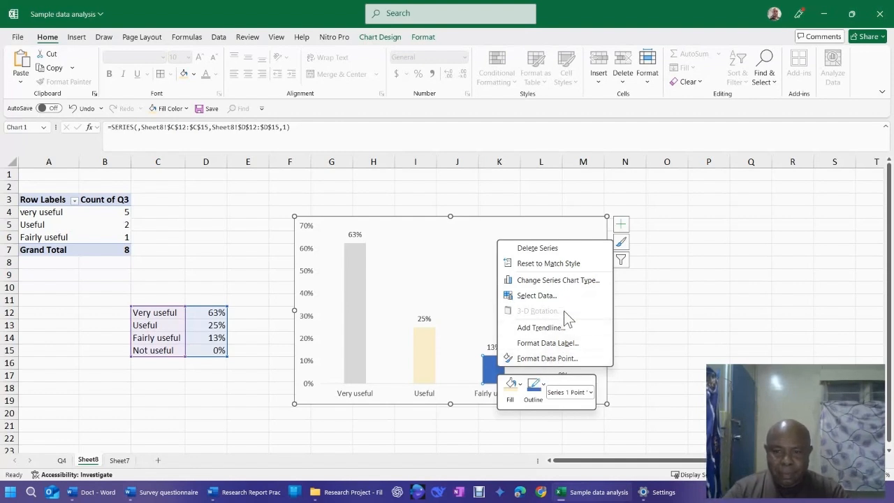
left_click(521, 384)
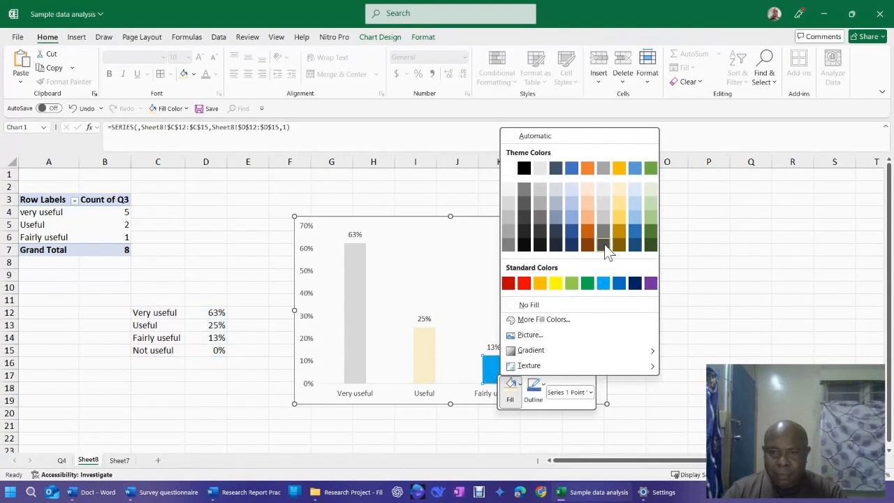
left_click(554, 190)
left_click(555, 357)
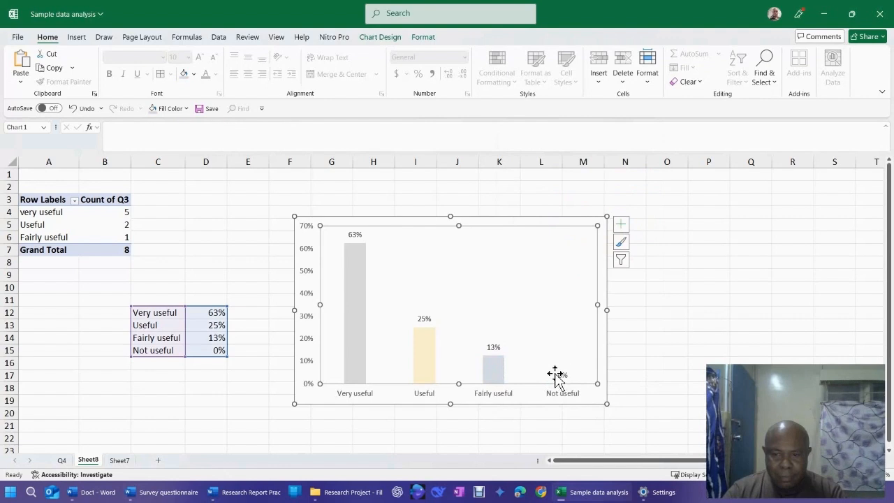
left_click(461, 425)
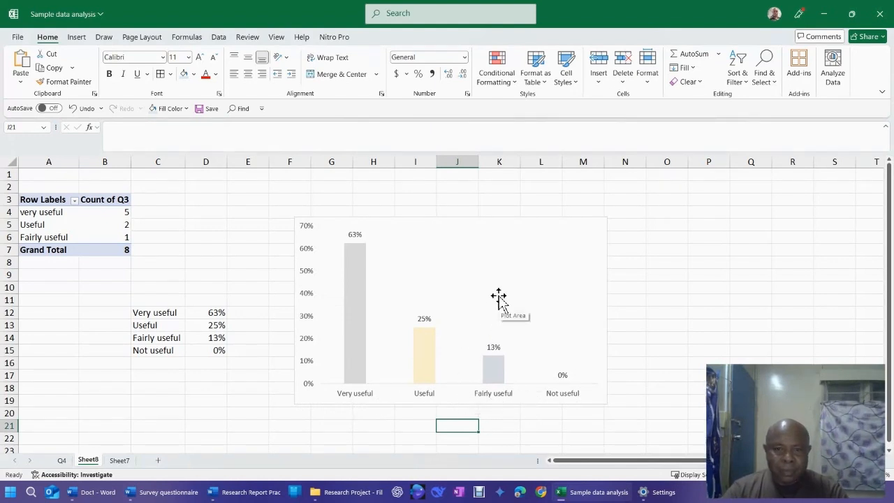
- Copy the whole answer option chart to the clipboard
right_click(457, 260)
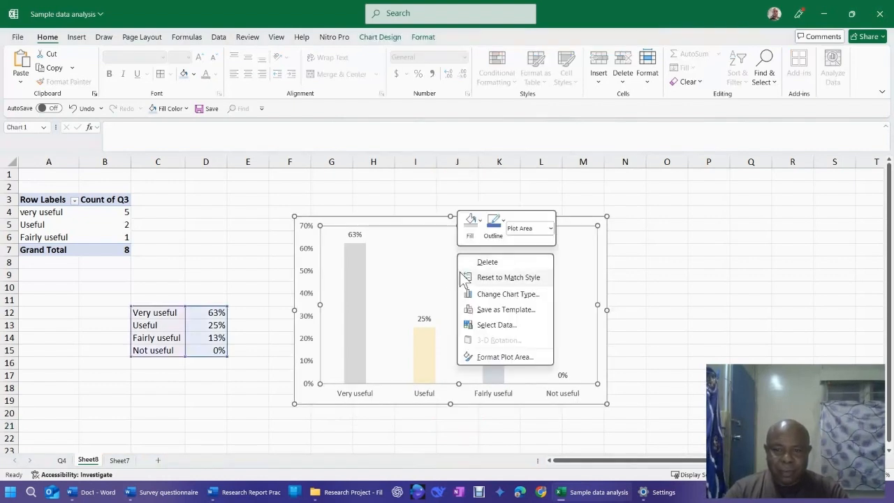
right_click(411, 260)
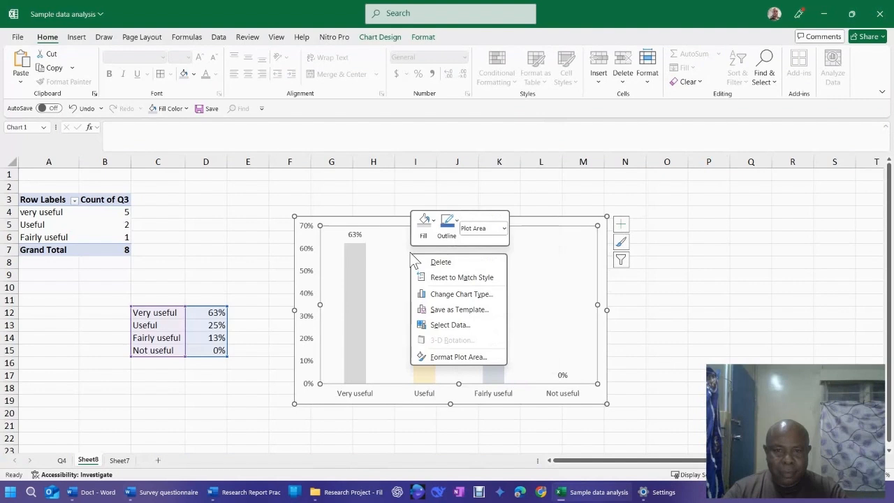
right_click(544, 220)
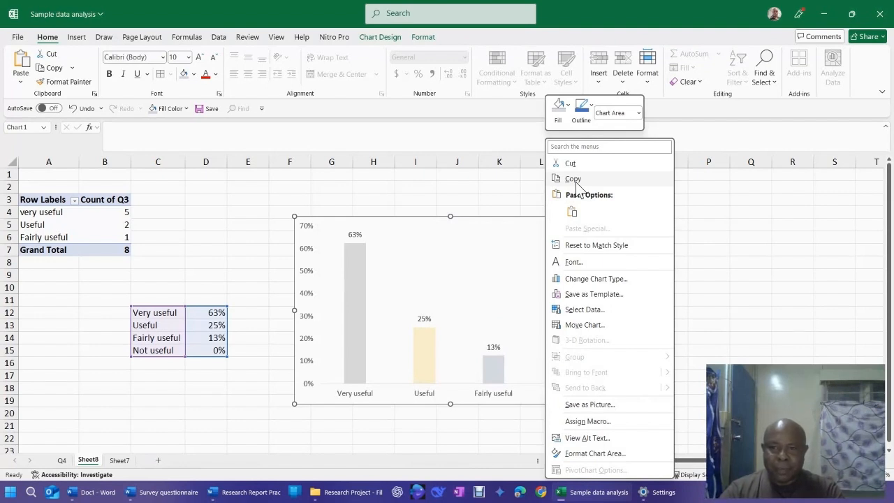
left_click(572, 179)
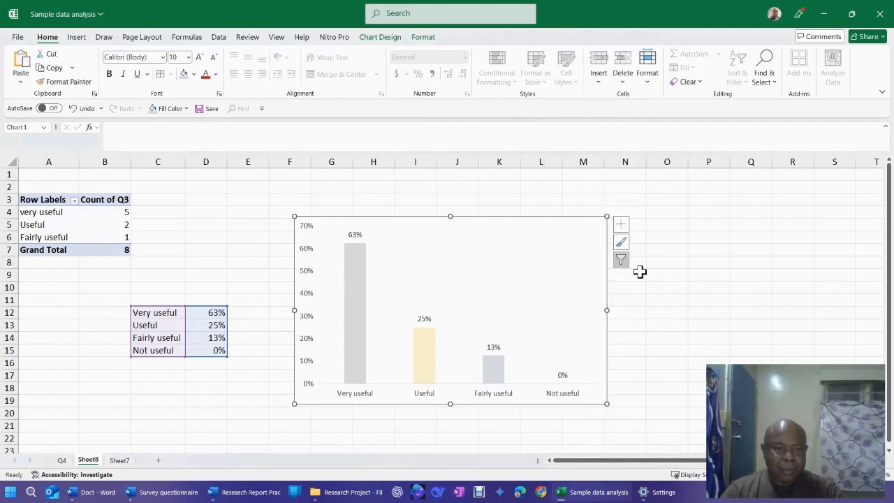
left_click(656, 333)
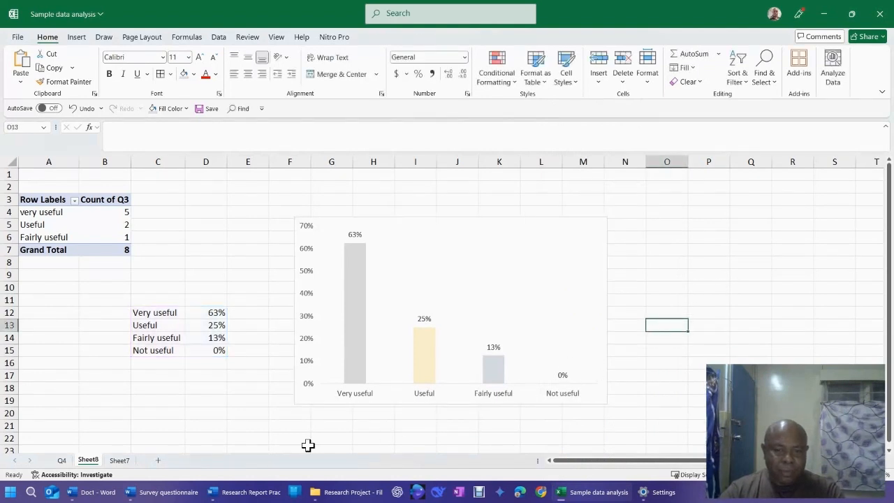
- Switch to the Research Report Practice document in Word and paste the chart below the heading "Usefulness of Piazza as a Blended Learning Tool"
mouse_move(178, 494)
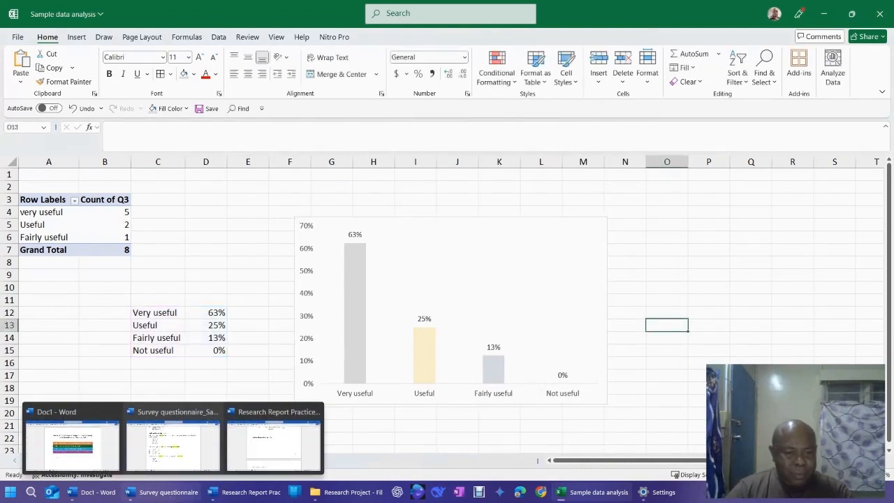
left_click(251, 493)
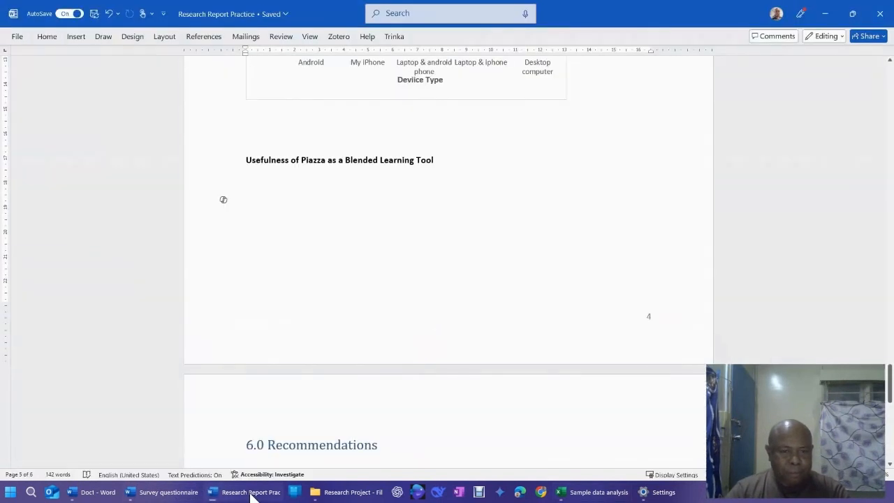
scroll(447, 209, "up", 1)
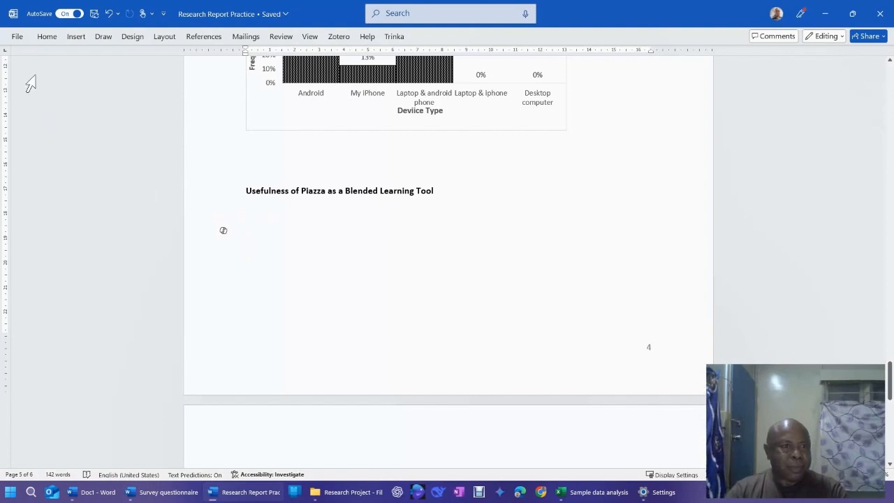
left_click(52, 38)
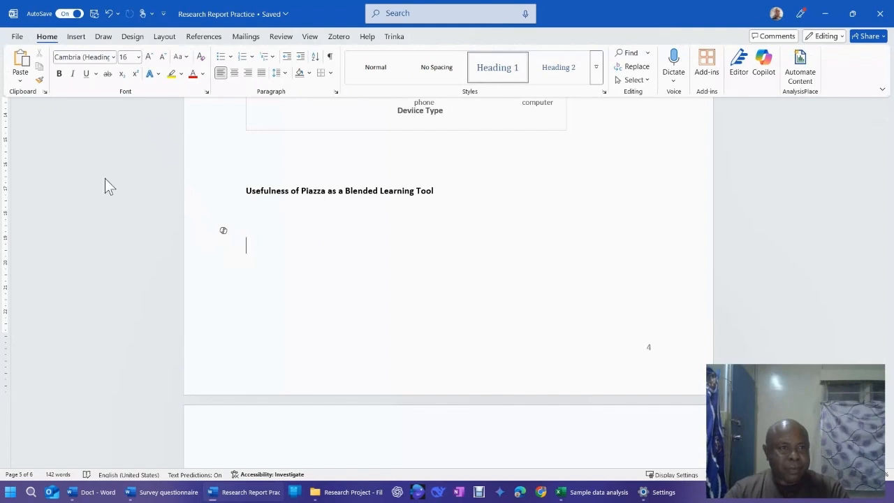
left_click(21, 70)
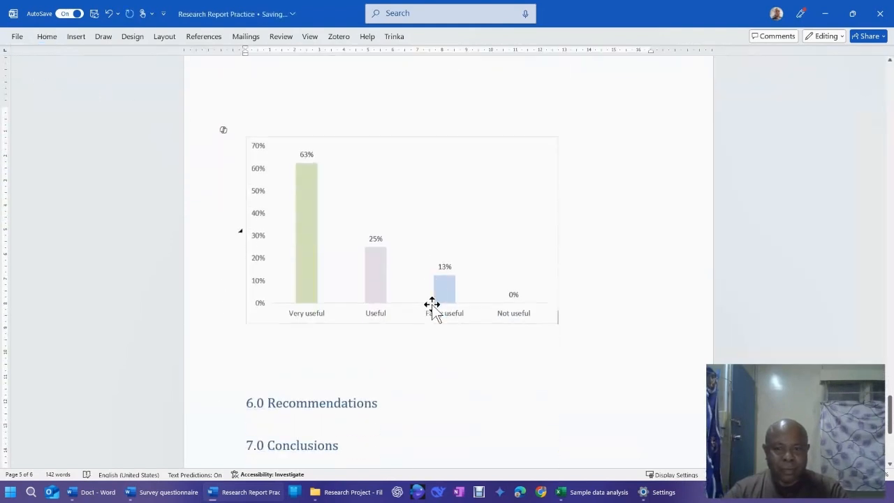
- Shrink the pasted chart proportionally to about 9.5 cm wide and place the text cursor on the line below it
left_click(496, 260)
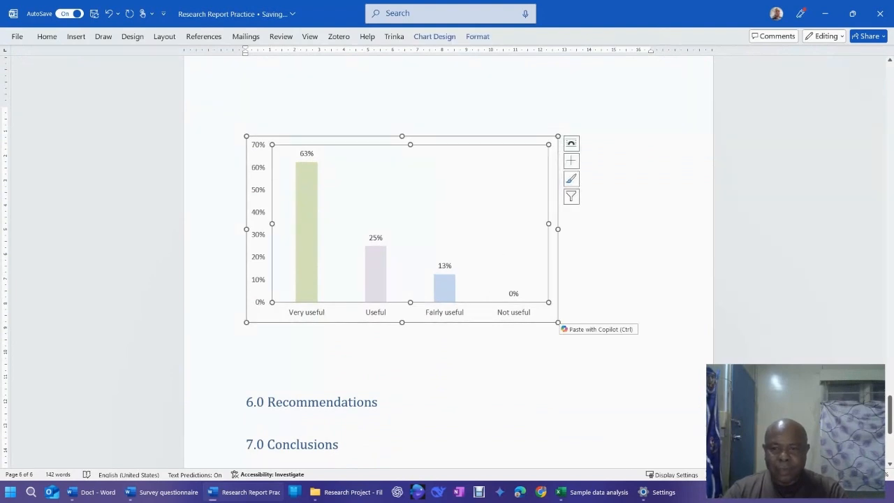
left_click_drag(557, 322, 479, 264)
left_click(274, 288)
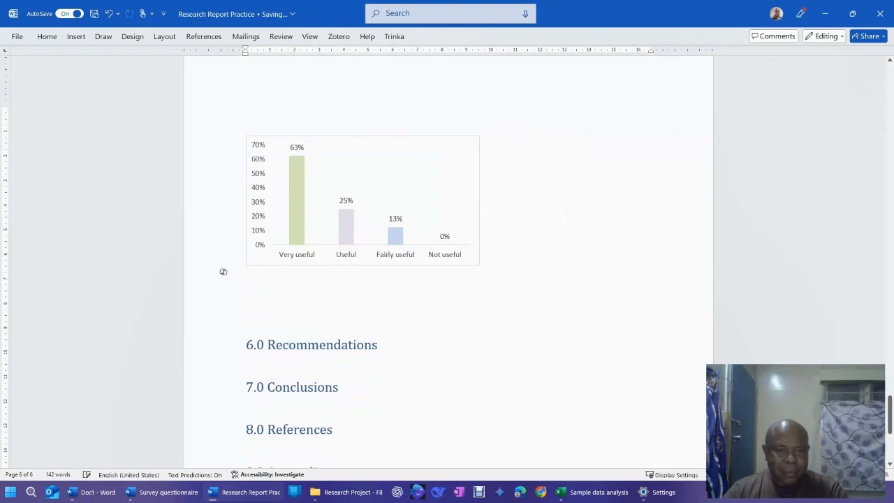
- Begin a caption on the line directly below the pasted chart with the label "Figure 4:"
scroll(340, 241, "up", 2)
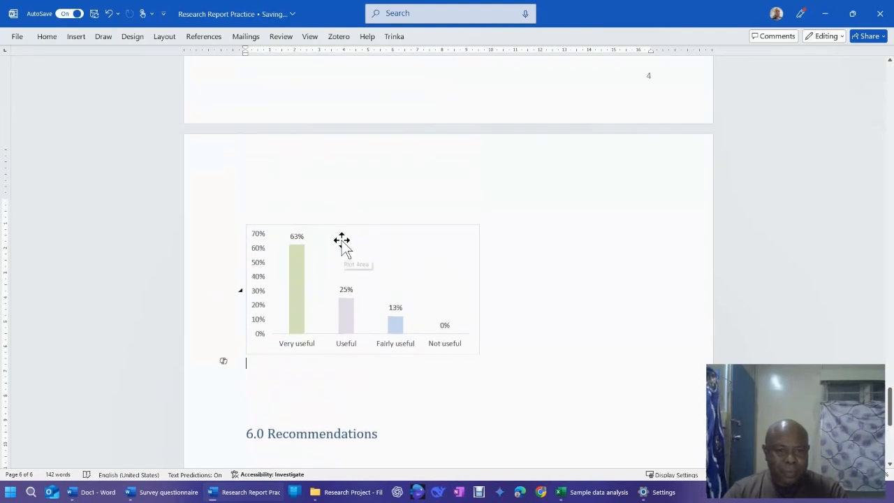
scroll(337, 243, "down", 3)
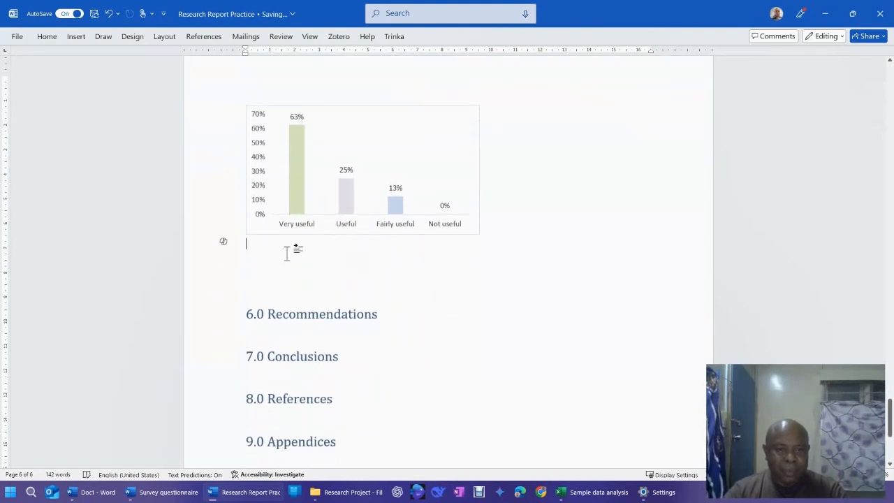
scroll(378, 255, "up", 2)
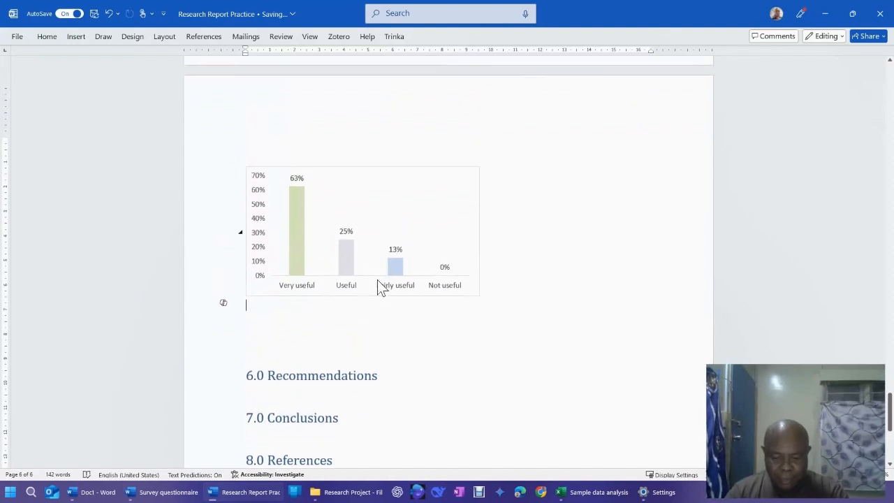
type("Figure")
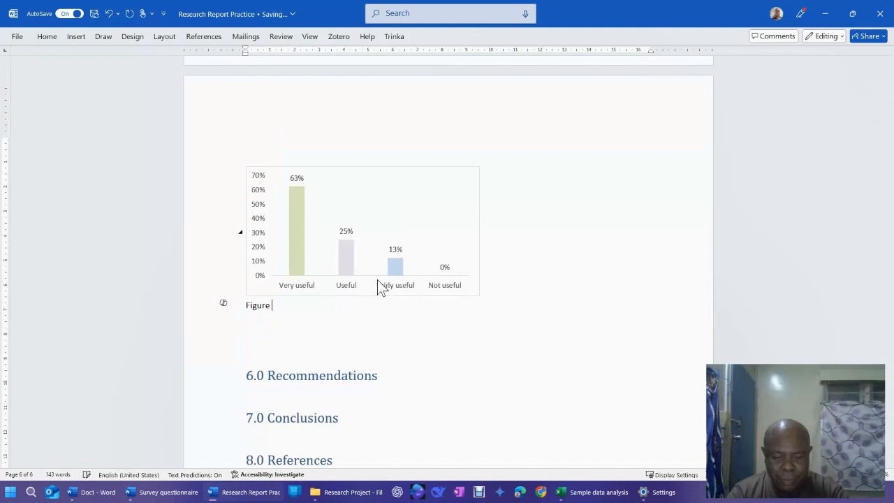
type(" 4")
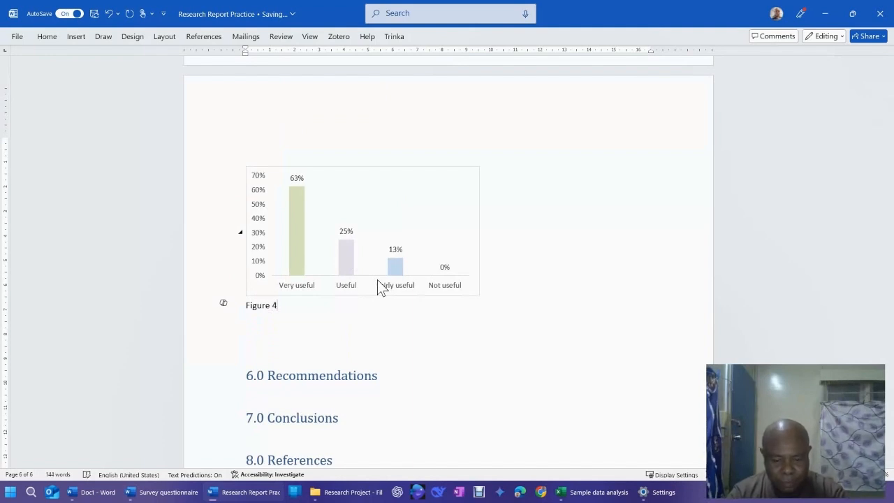
type(":")
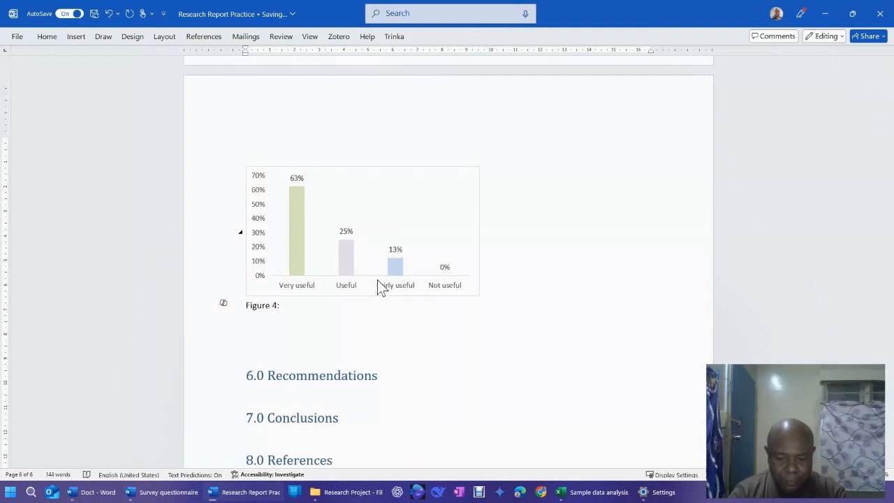
- Complete the Figure 4 caption with the title "Usefulness of Piazza", following the wording of the section heading
type("E")
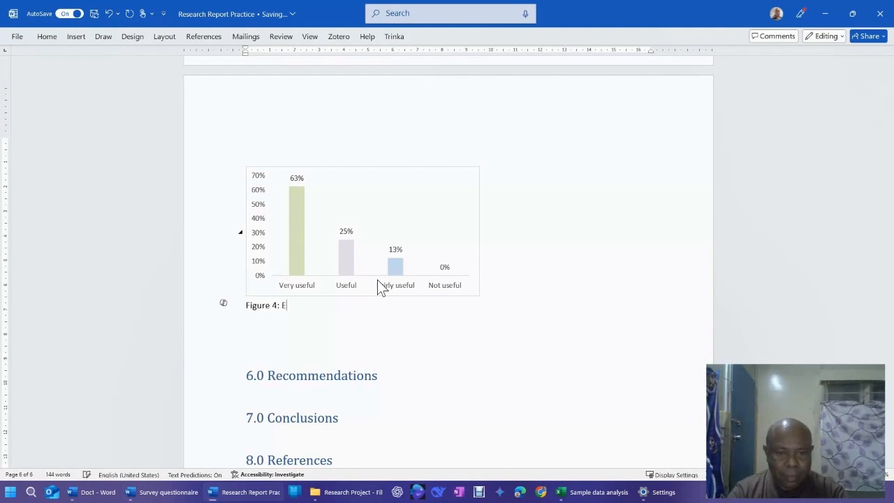
scroll(453, 268, "up", 6)
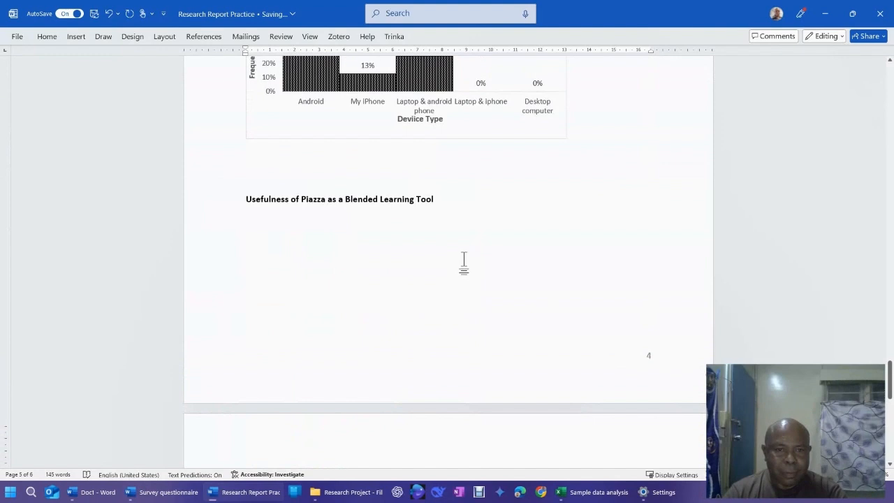
scroll(463, 261, "down", 6)
scroll(447, 258, "up", 2)
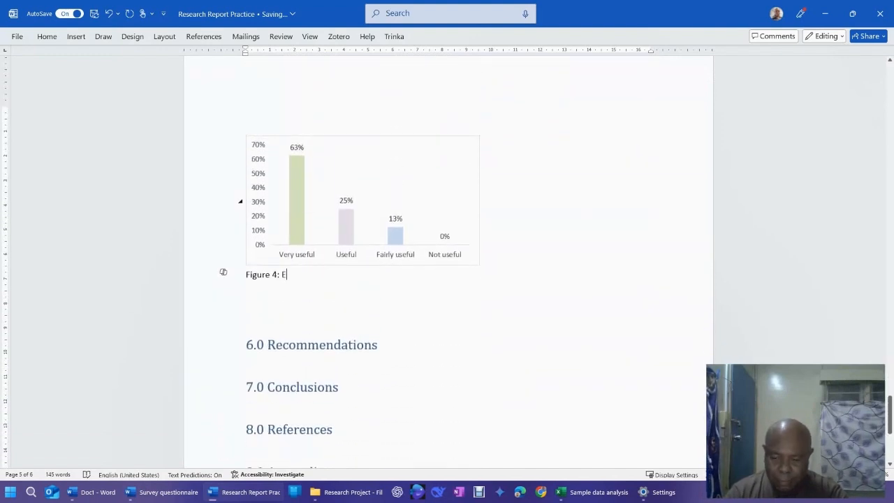
key("BackSpace")
type("Us")
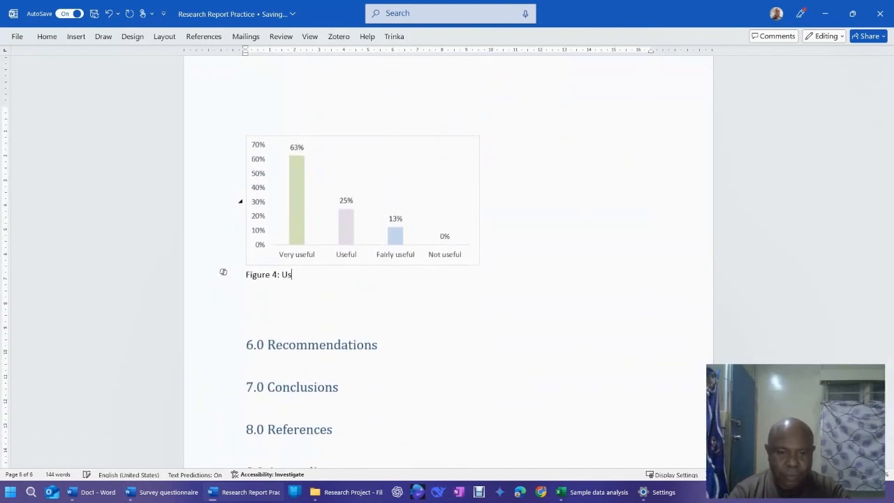
type("eful")
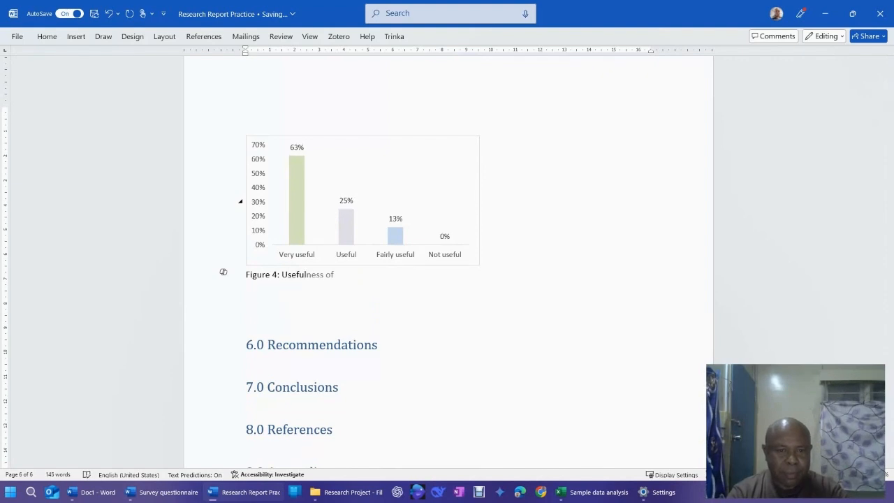
type("ne")
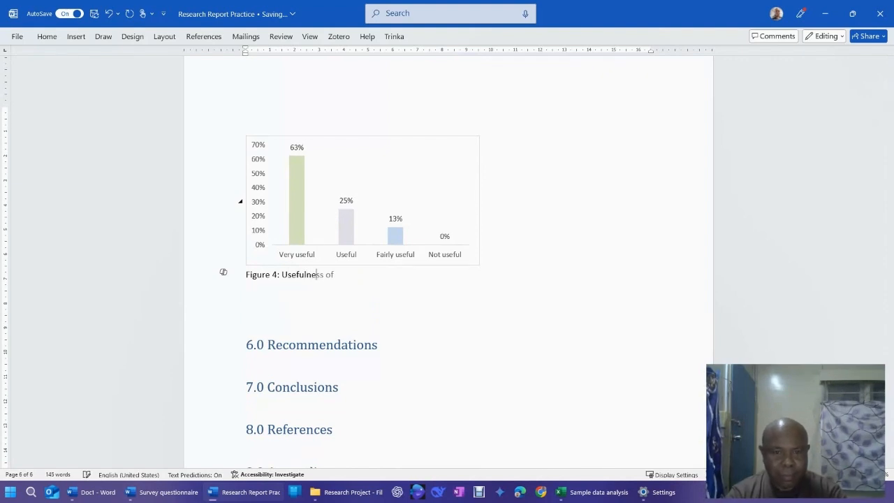
type("e")
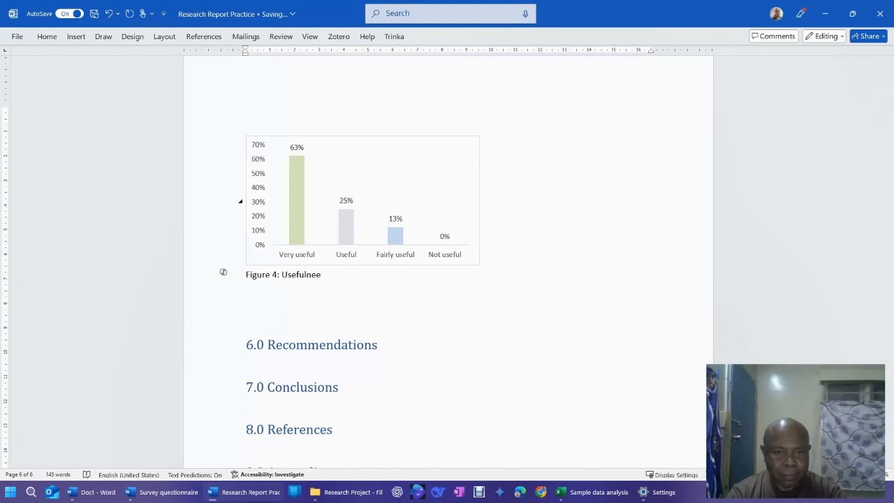
type("e")
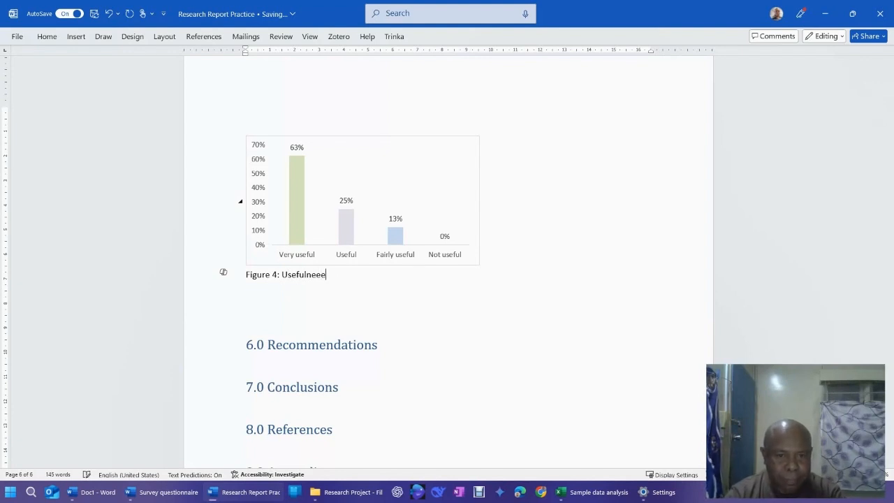
key("BackSpace")
key("BackSpace")
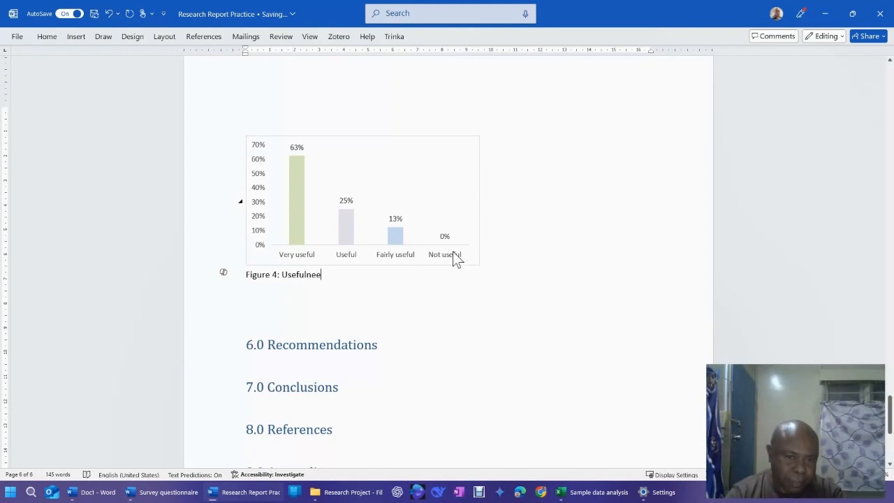
type("ss")
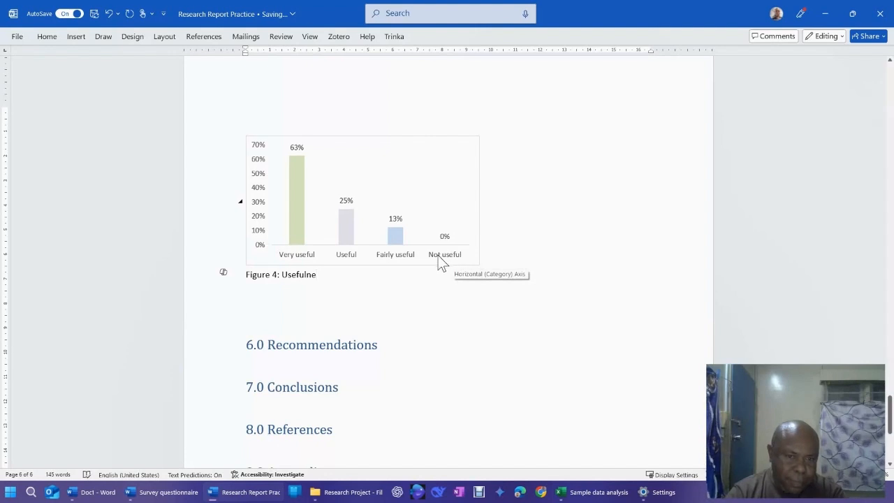
type(" of ")
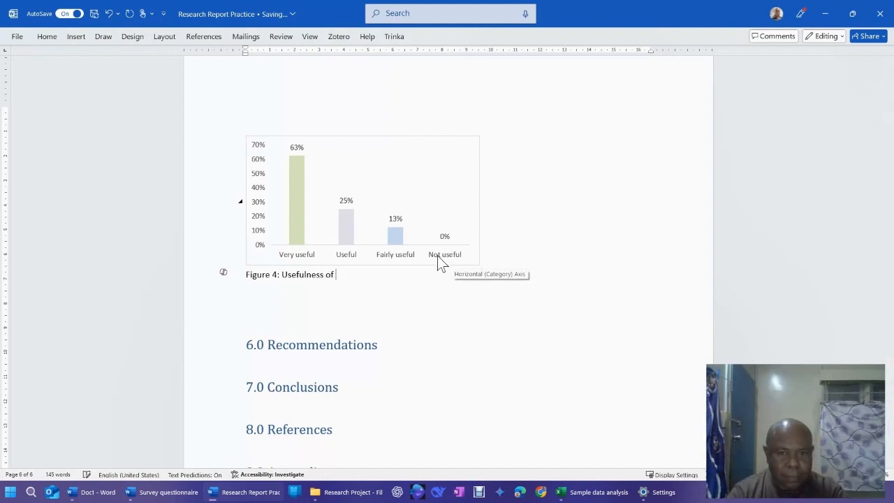
type("Piazza")
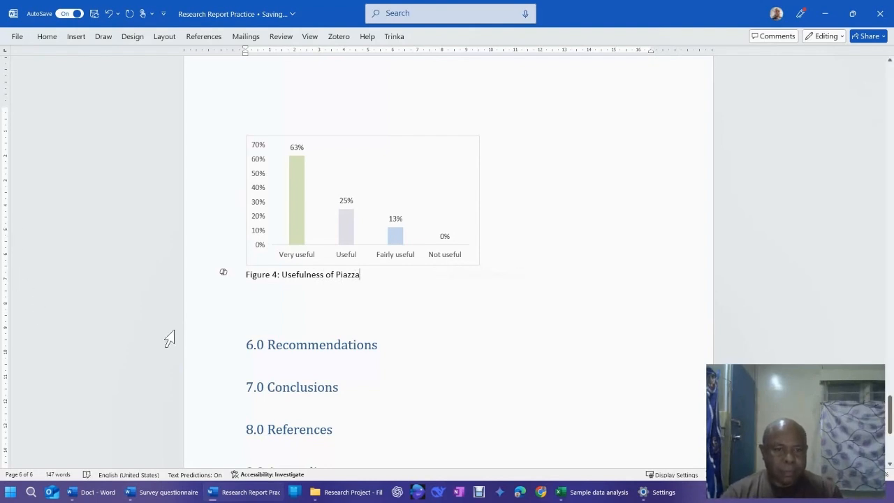
- Underline the whole Figure 4 caption and place the text cursor on the empty line below it
left_click_drag(361, 276, 243, 277)
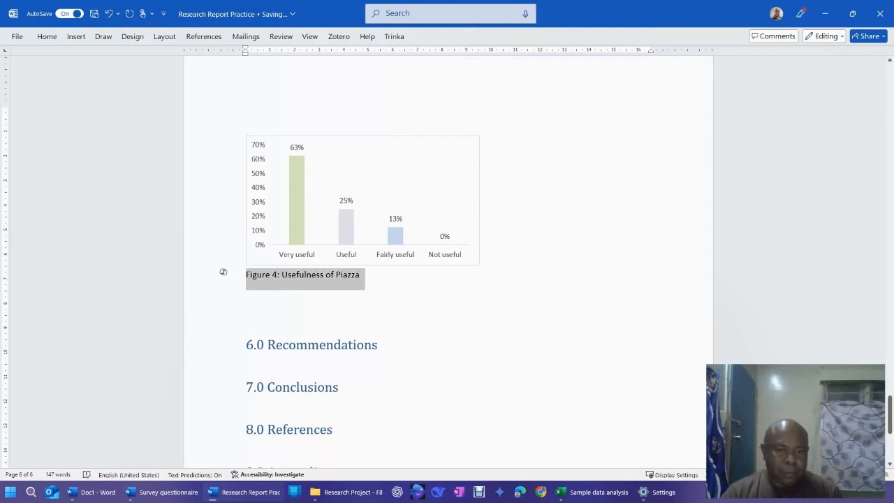
left_click(47, 37)
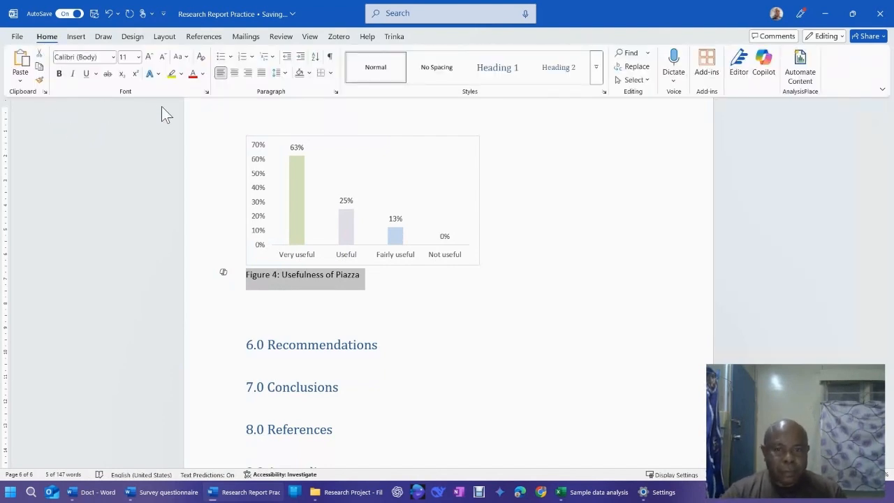
left_click(86, 74)
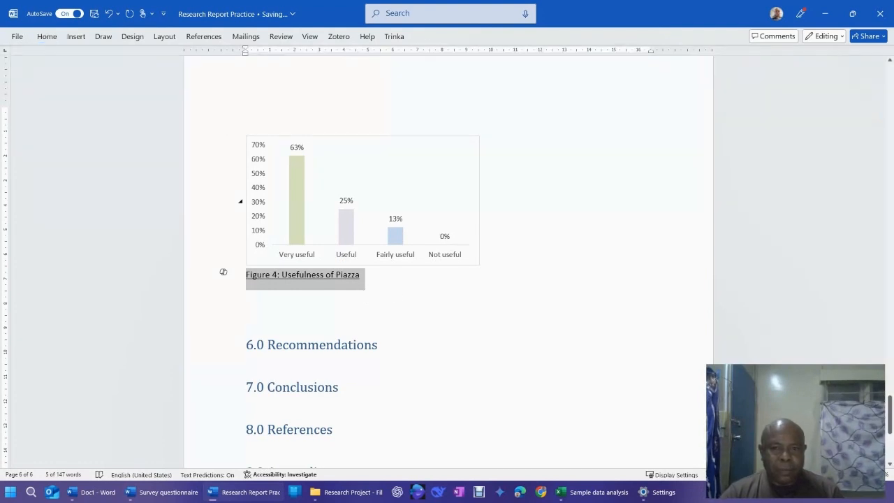
left_click(518, 240)
key("Down")
key("Down")
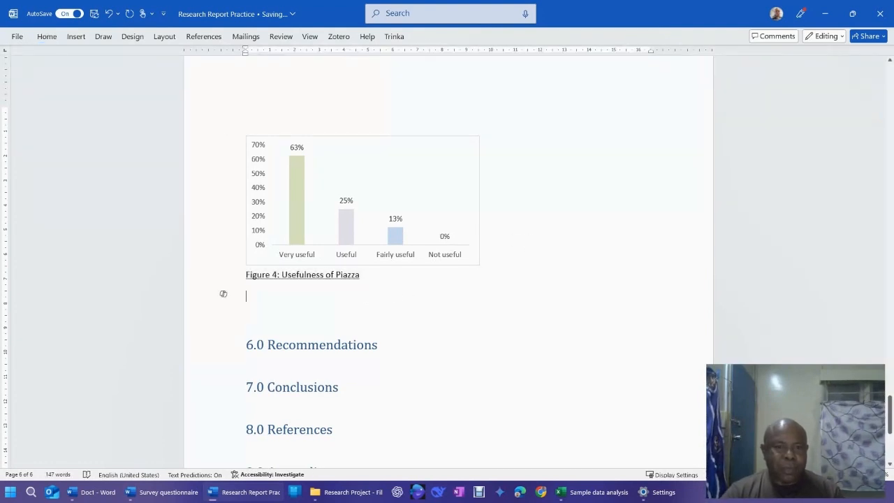
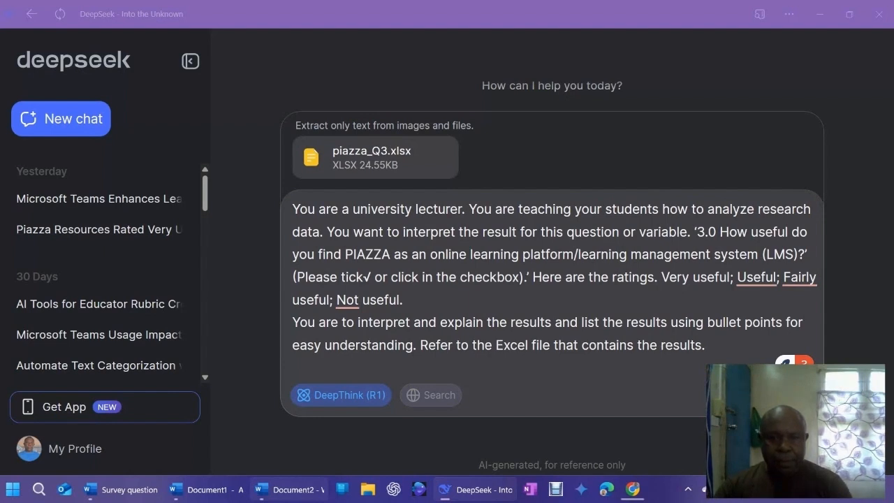
- Review the drafted DeepSeek prompt part by part: lecturer role, survey question 3.0, ratings, bullet-point interpretation request and reference to the Excel file
left_click_drag(292, 210, 312, 232)
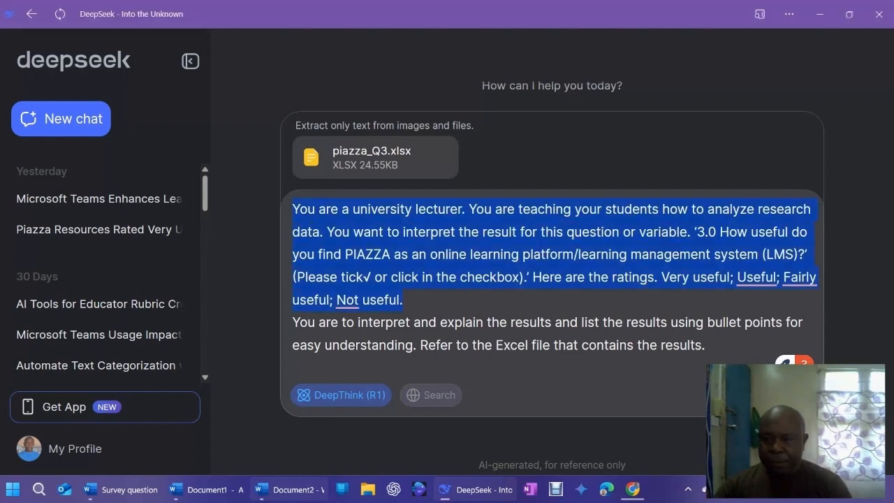
left_click(403, 232)
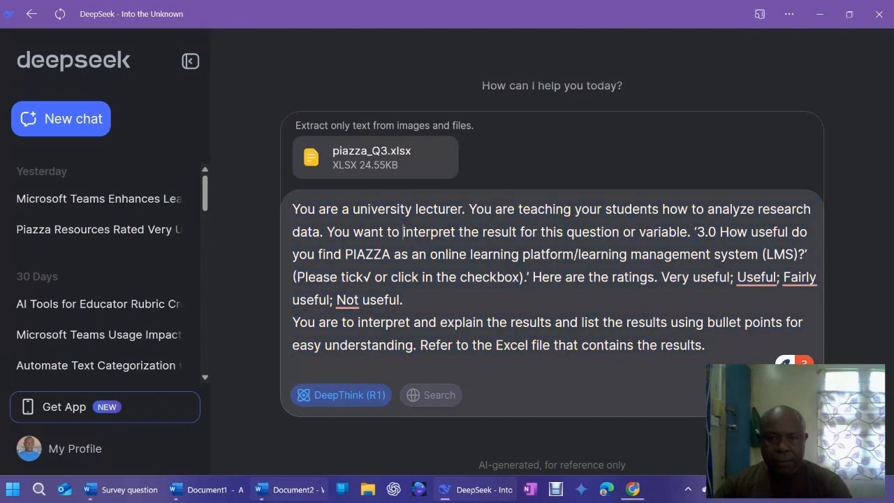
left_click_drag(466, 209, 449, 210)
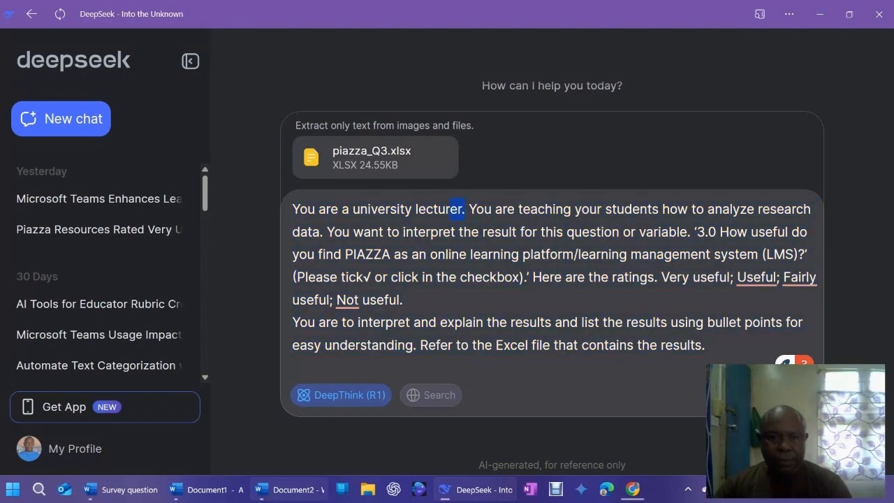
left_click_drag(307, 210, 293, 209)
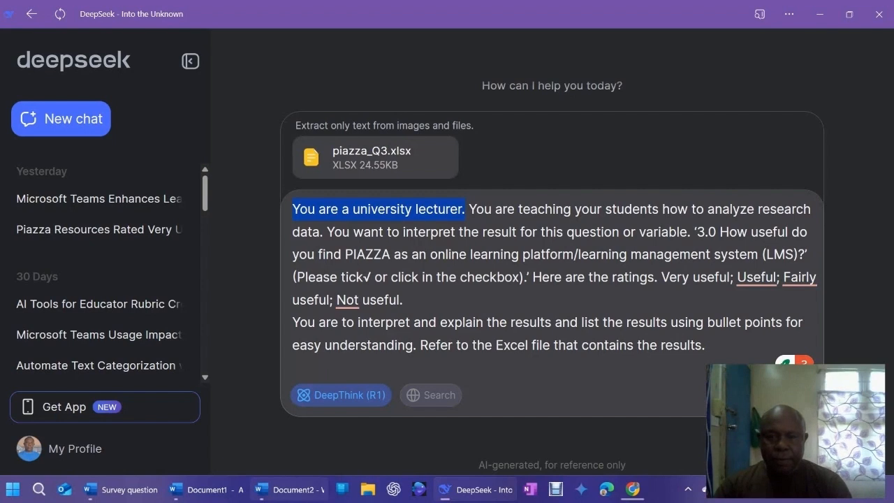
key("Right")
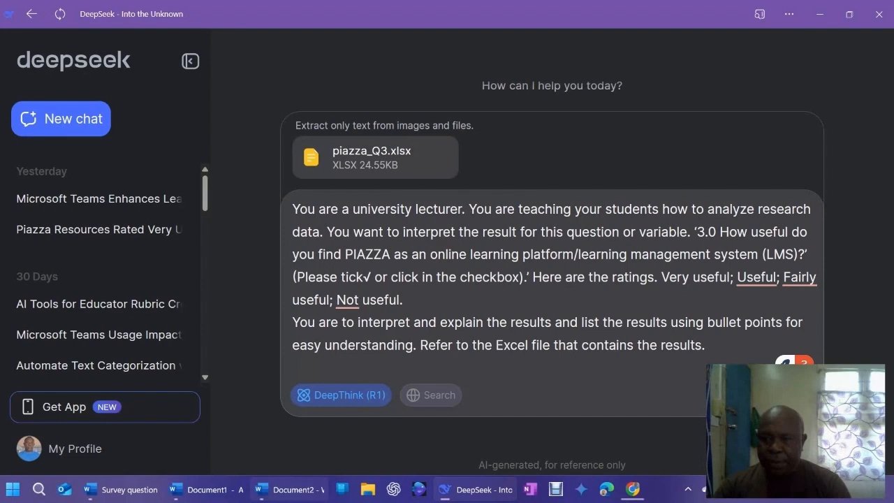
left_click(694, 232)
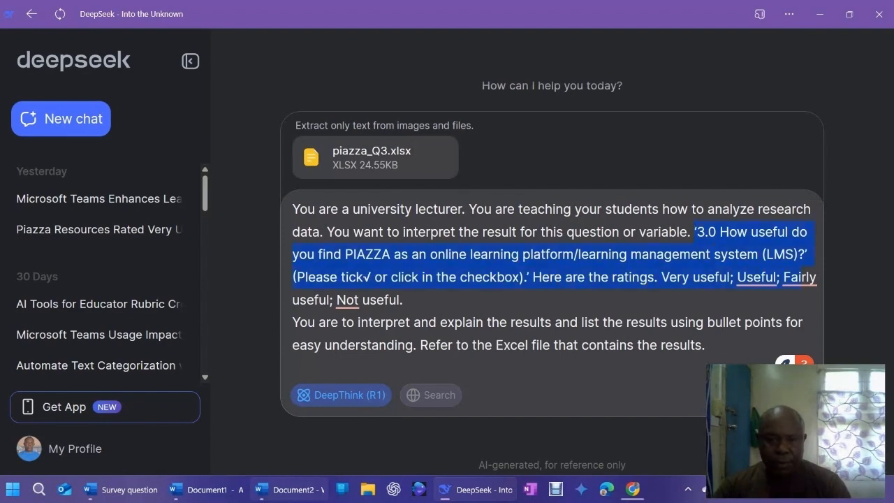
left_click_drag(815, 277, 611, 276)
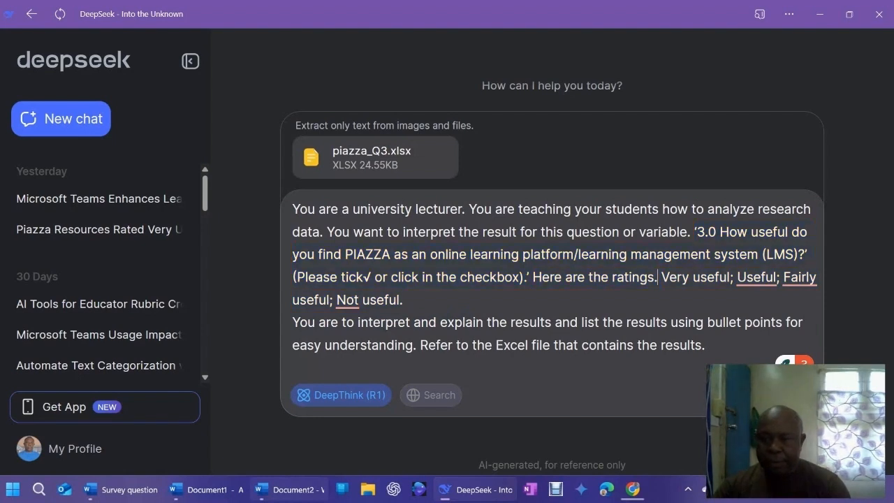
left_click(658, 277)
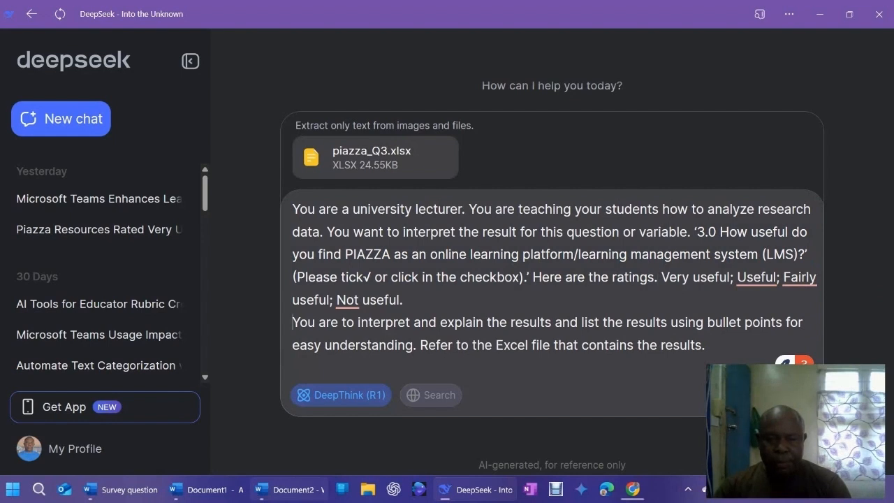
left_click_drag(517, 345, 456, 322)
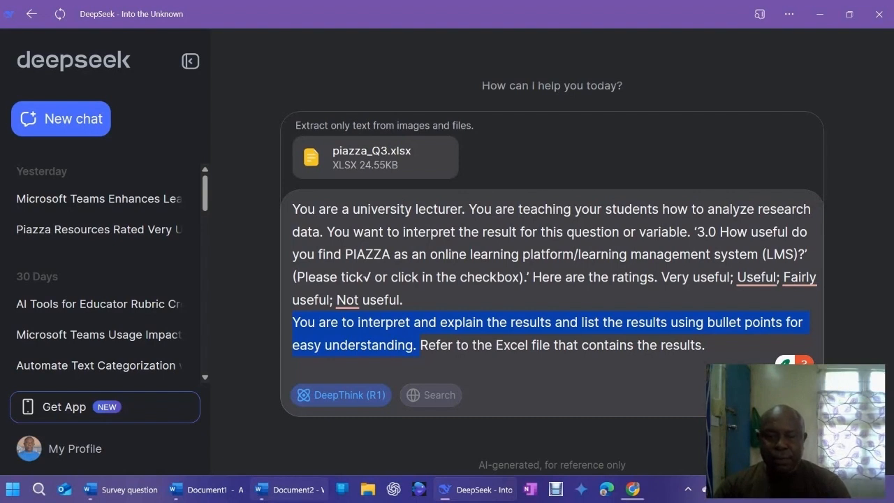
key("Right")
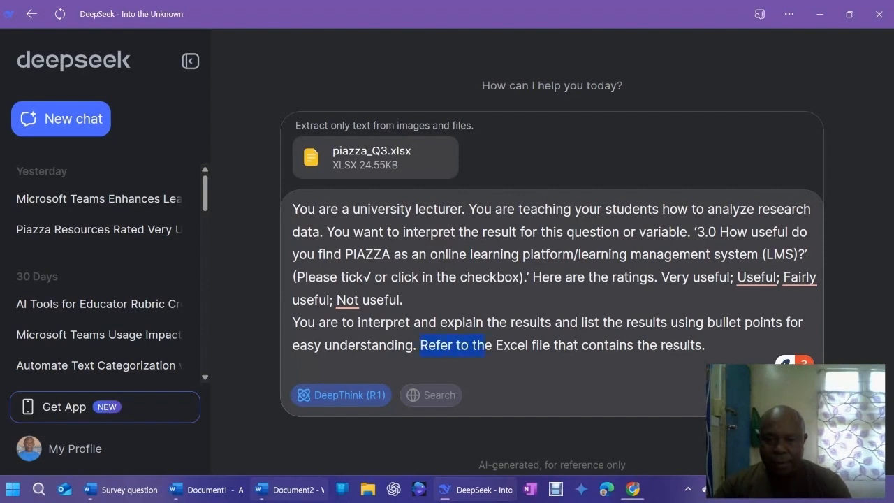
key("shift+End")
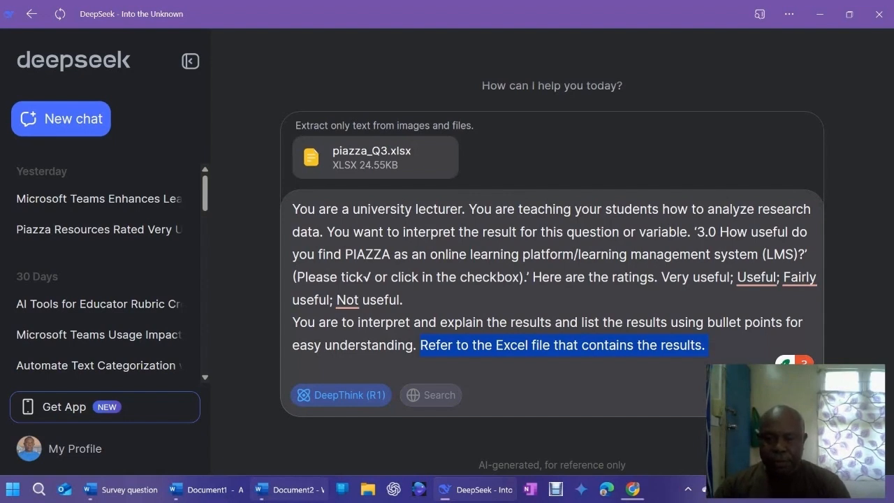
left_click(496, 345)
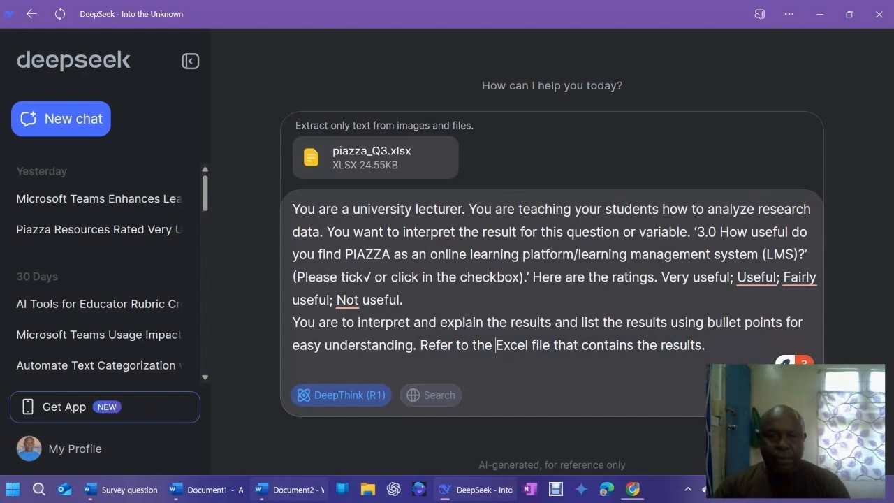
- Submit the lecturer prompt on survey question 3.0 to DeepSeek with piazza_Q3.xlsx attached and DeepThink (R1) enabled
mouse_move(375, 157)
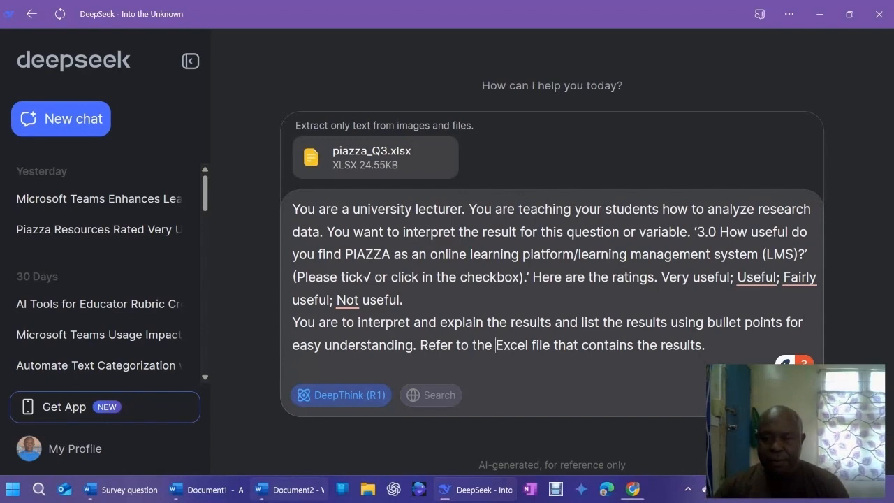
mouse_move(375, 158)
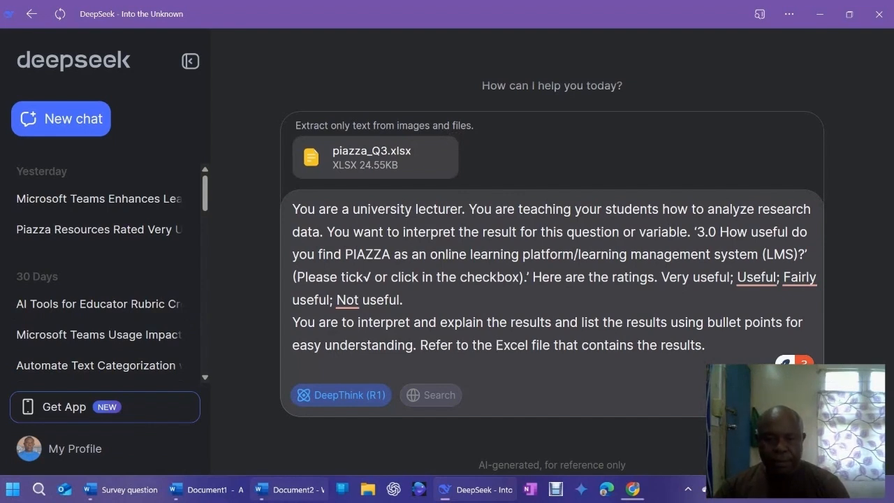
key("Return")
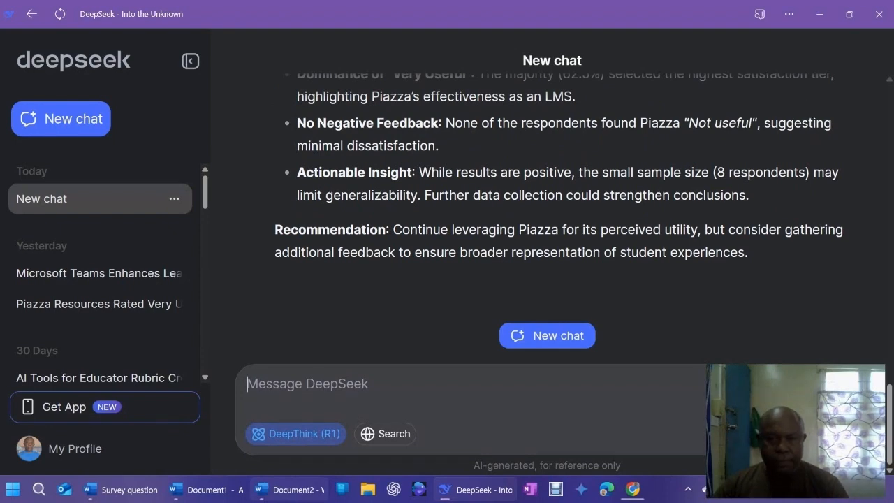
- Skim the generated response from its recommendation back to the submitted prompt and the start of the reasoning section
scroll(767, 180, "up", 4)
scroll(767, 179, "down", 4)
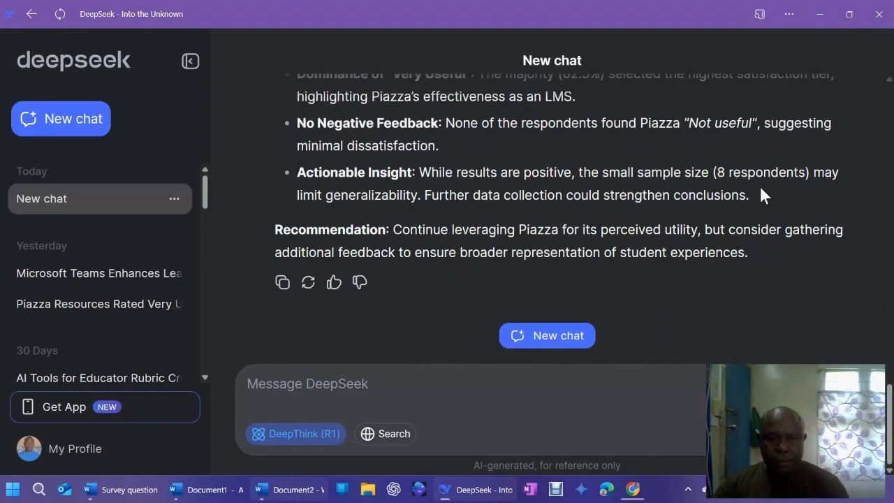
scroll(760, 185, "up", 5)
scroll(760, 186, "up", 4)
scroll(736, 189, "up", 5)
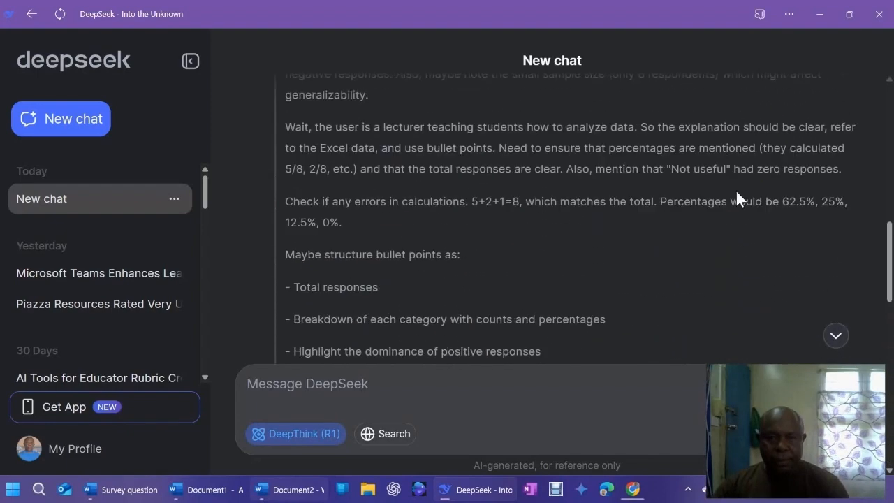
scroll(735, 189, "up", 8)
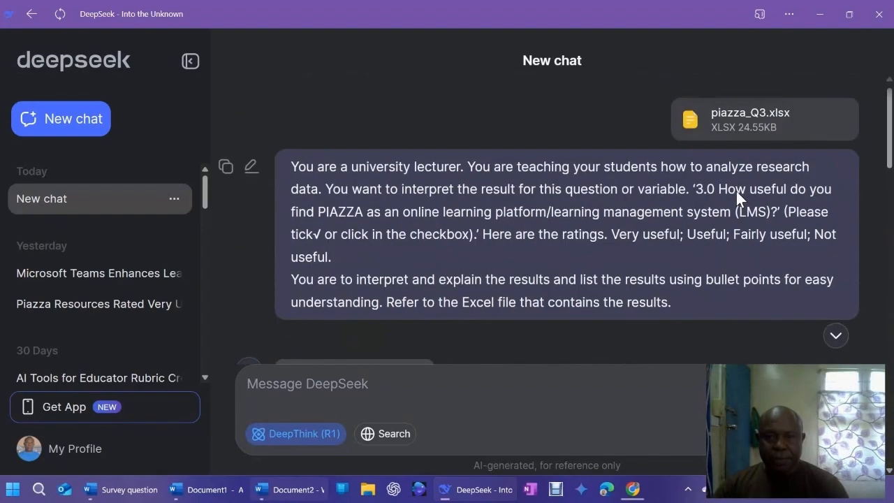
scroll(735, 190, "down", 4)
scroll(737, 195, "down", 4)
scroll(686, 212, "up", 5)
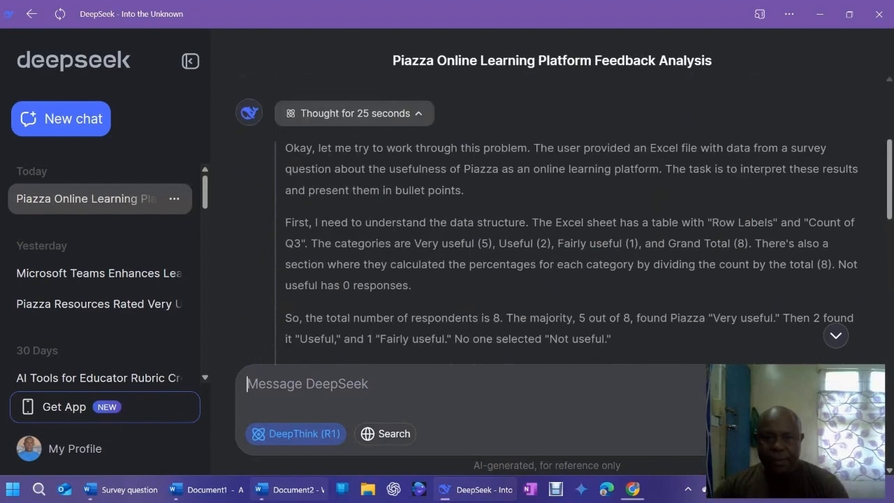
- Read through DeepSeek's reasoning, including the data structure, the percentage check and the planned bullet-point structure
scroll(557, 263, "down", 2)
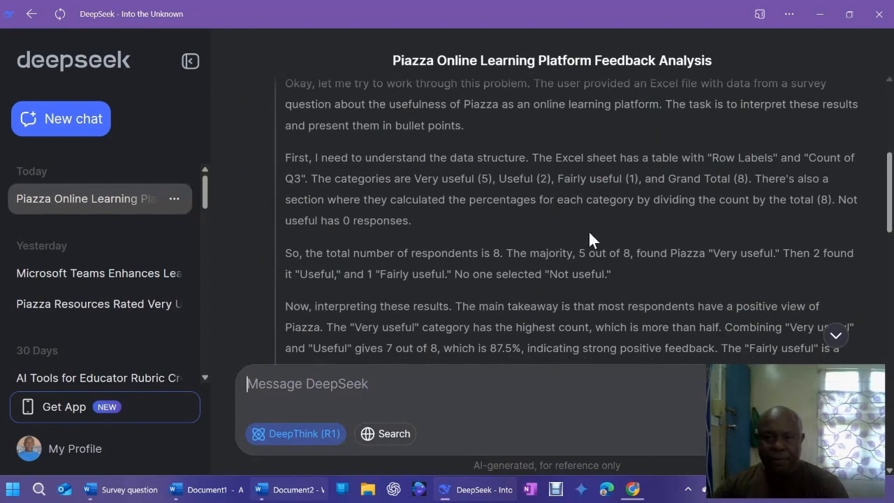
scroll(589, 231, "down", 2)
scroll(589, 232, "down", 2)
scroll(588, 230, "down", 2)
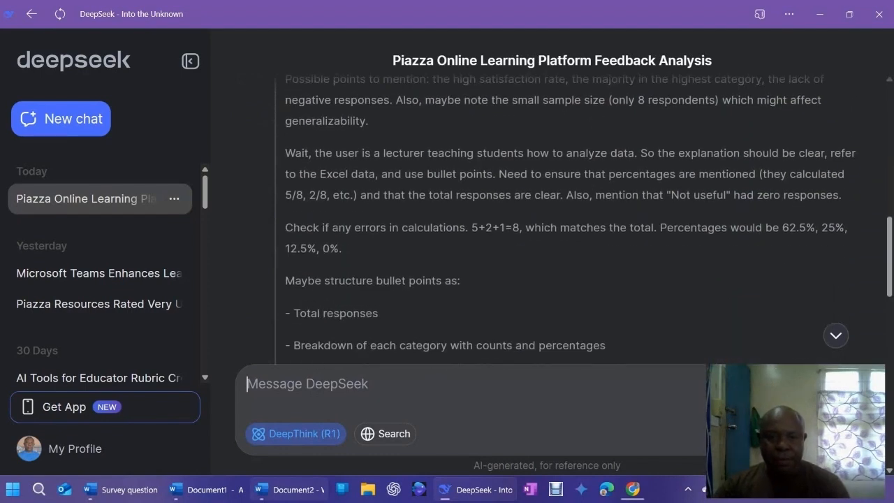
scroll(570, 217, "down", 1)
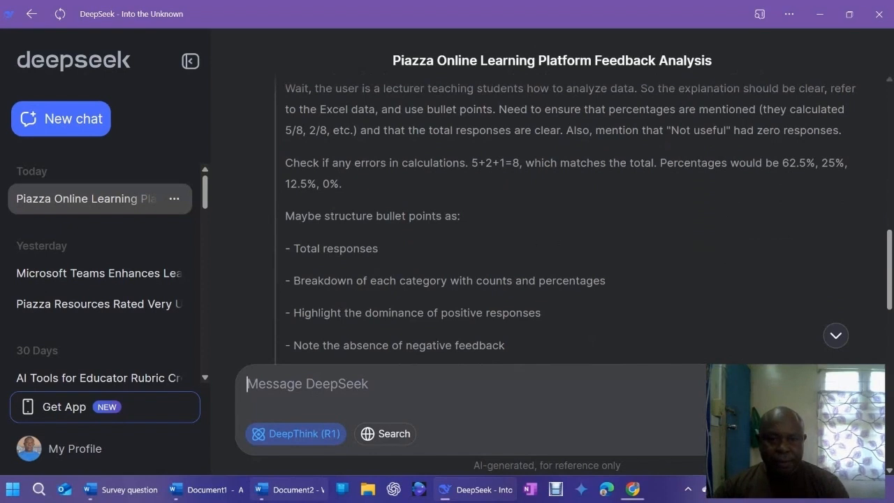
scroll(573, 237, "down", 1)
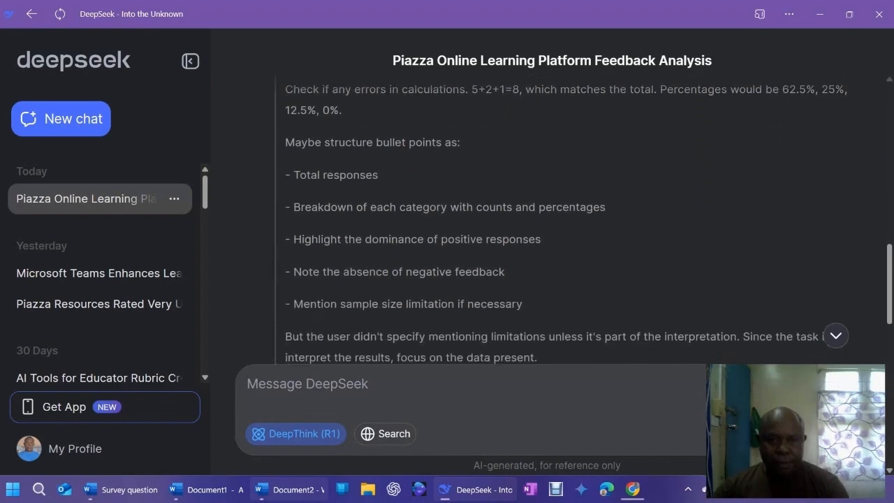
scroll(363, 210, "down", 1)
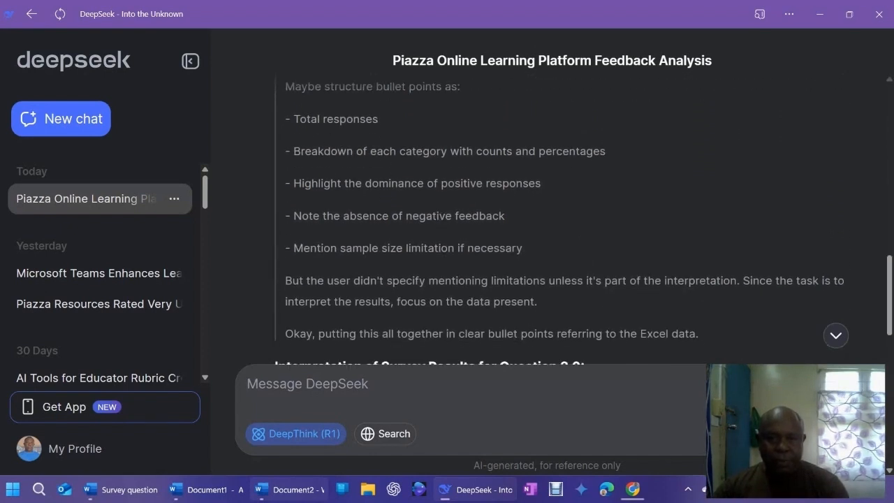
scroll(461, 243, "down", 1)
scroll(489, 245, "up", 2)
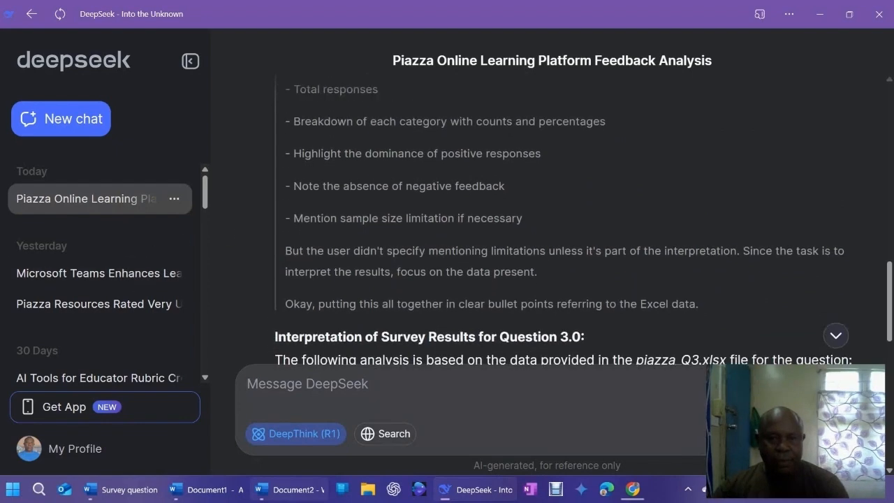
scroll(555, 276, "down", 2)
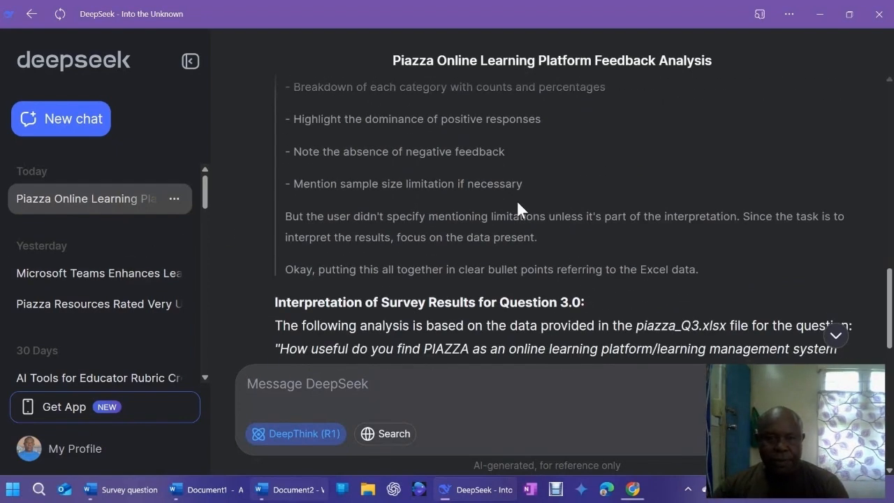
scroll(511, 204, "up", 2)
scroll(511, 232, "down", 1)
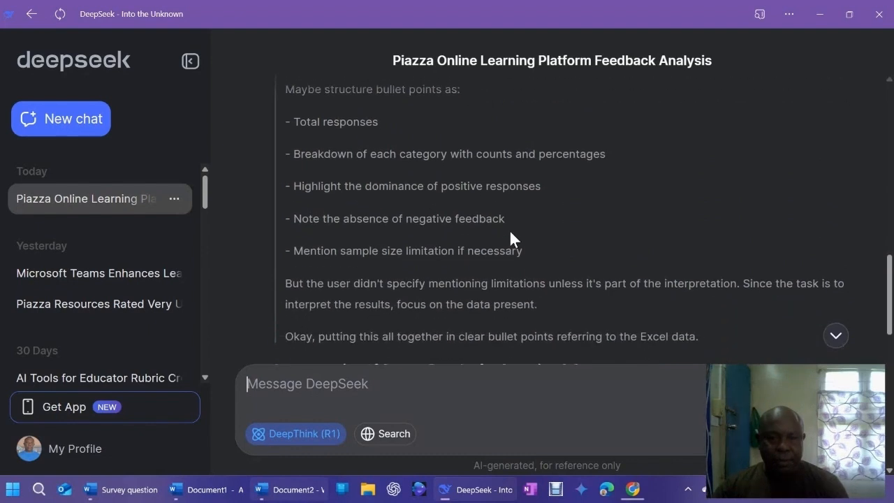
scroll(423, 237, "up", 1)
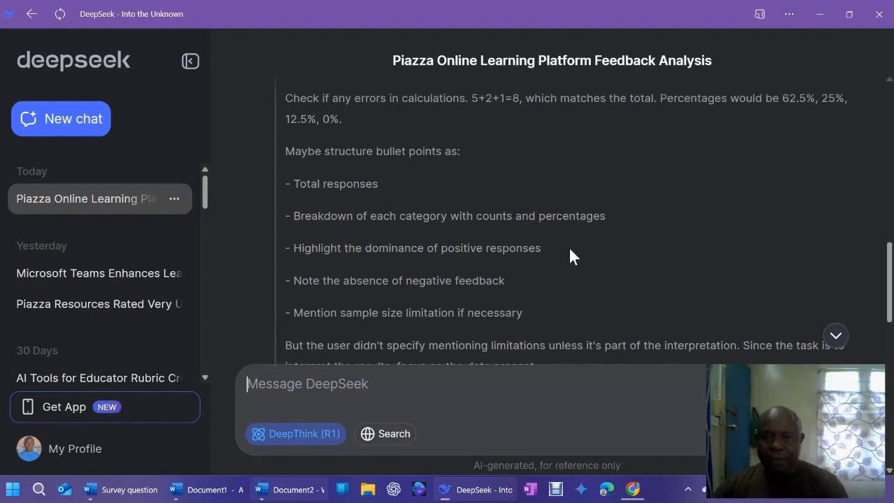
scroll(489, 257, "down", 1)
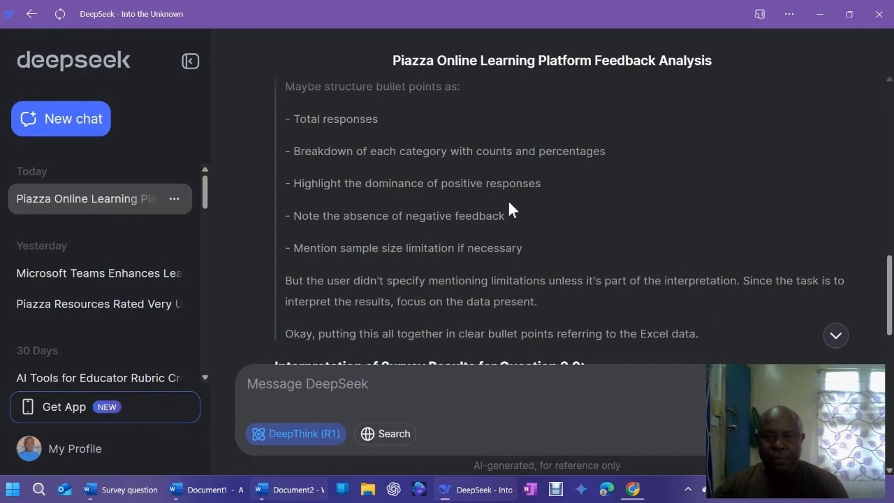
scroll(404, 234, "down", 1)
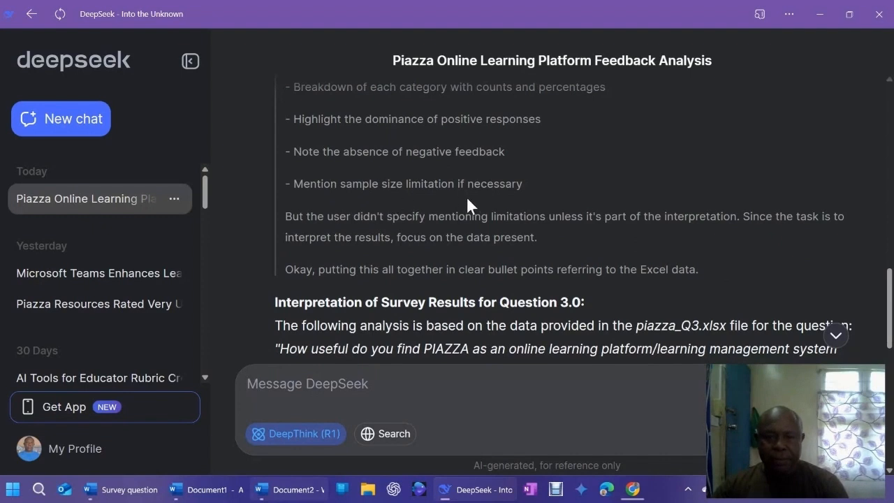
- Review the interpretation for Question 3.0, covering the response distribution, key takeaways and recommendation
scroll(494, 194, "down", 1)
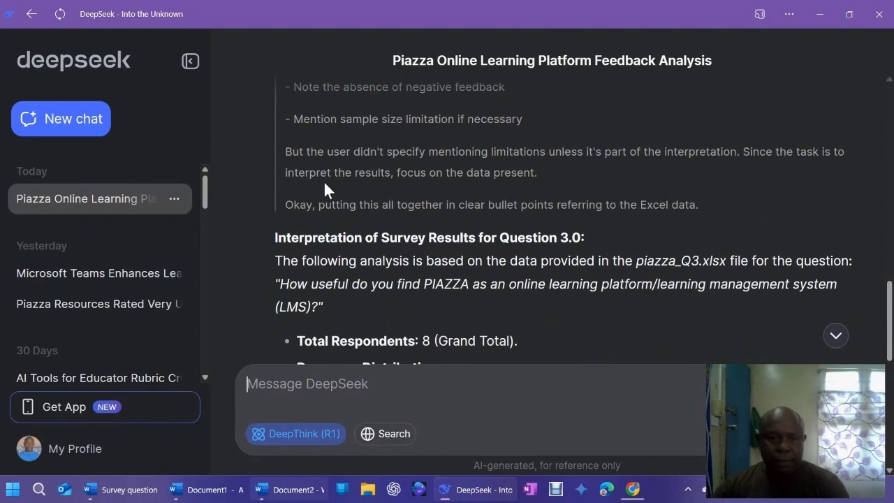
scroll(329, 191, "down", 2)
scroll(323, 182, "up", 1)
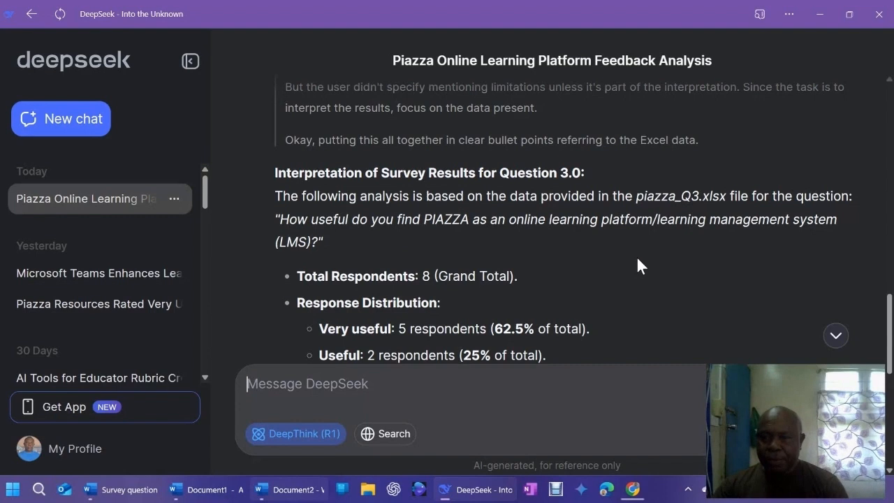
scroll(374, 250, "down", 2)
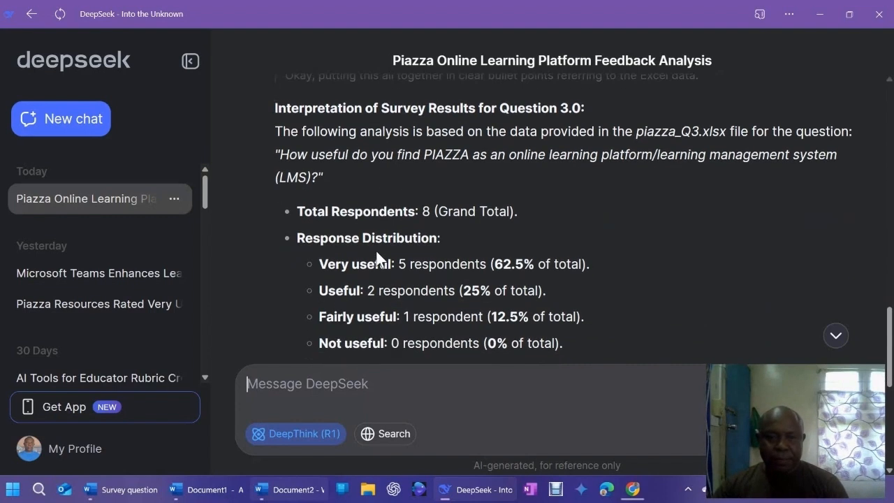
scroll(373, 247, "down", 1)
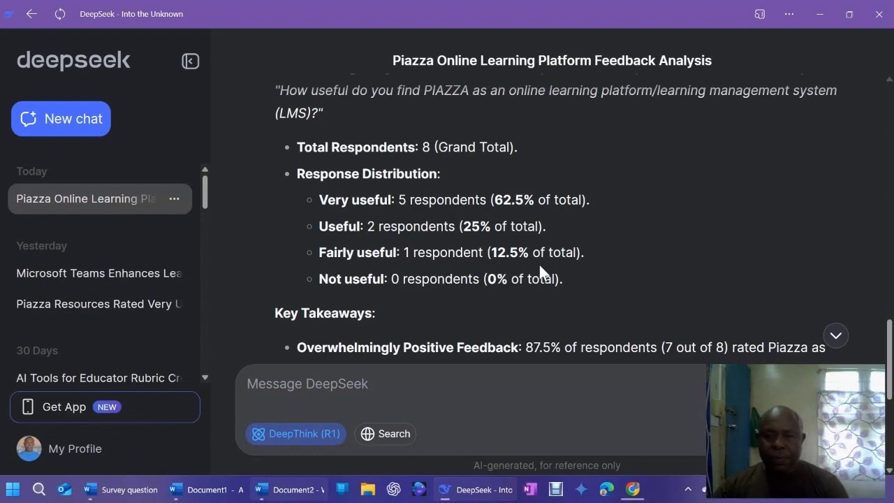
scroll(436, 280, "down", 2)
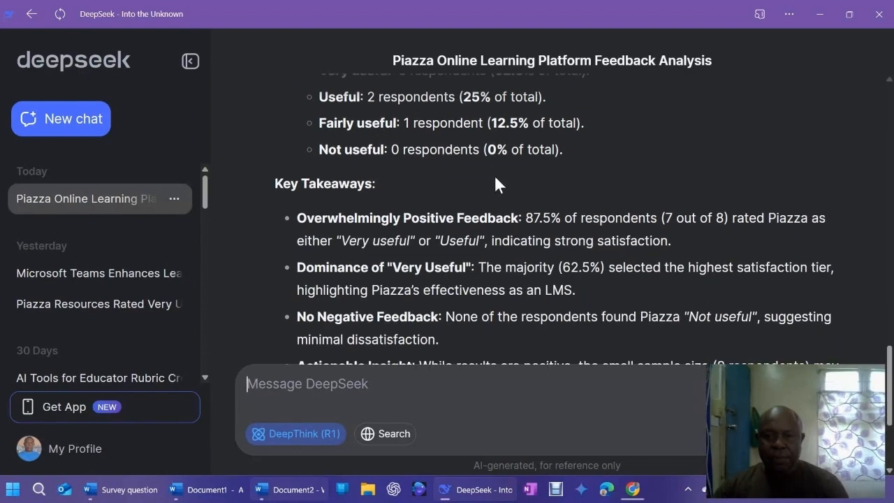
scroll(436, 194, "down", 1)
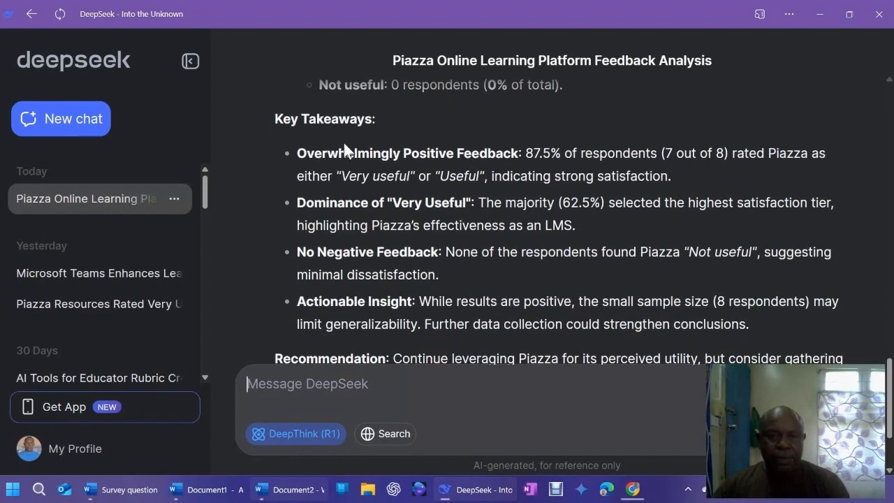
scroll(431, 136, "up", 1)
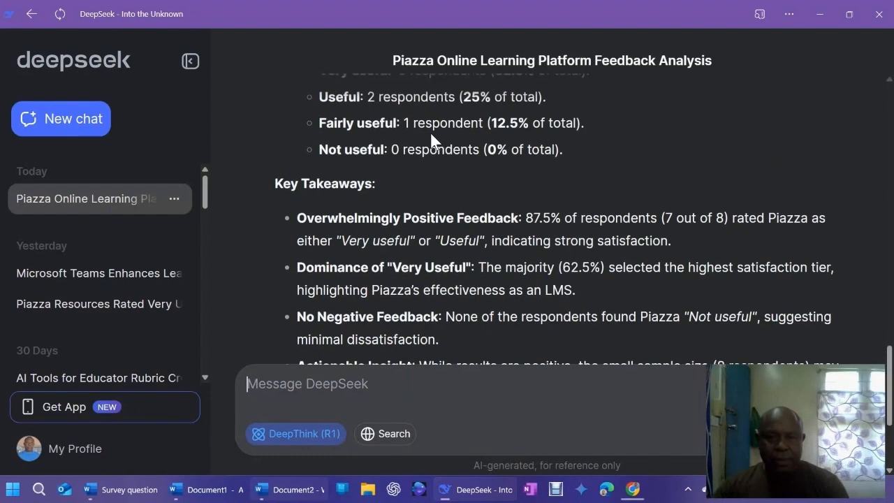
scroll(391, 187, "down", 1)
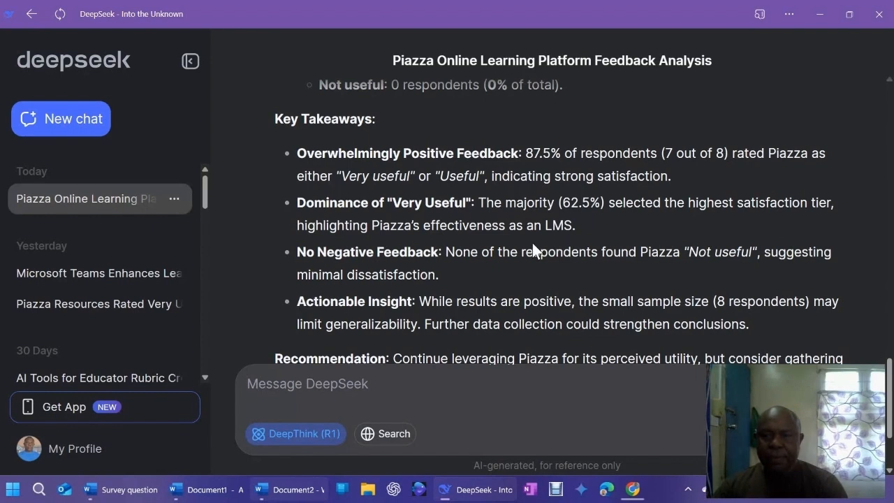
scroll(446, 269, "down", 1)
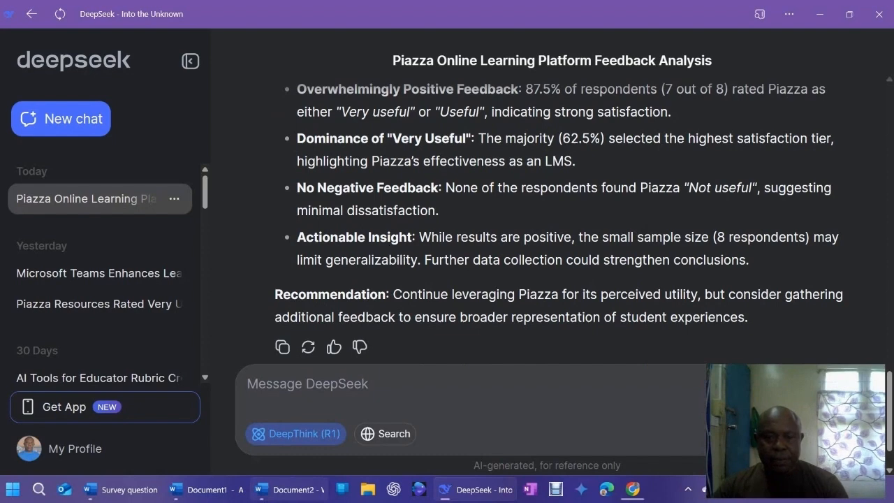
- Look back over the Question 3.0 interpretation, from its heading and survey question through the response distribution to the key takeaways
scroll(454, 247, "up", 3)
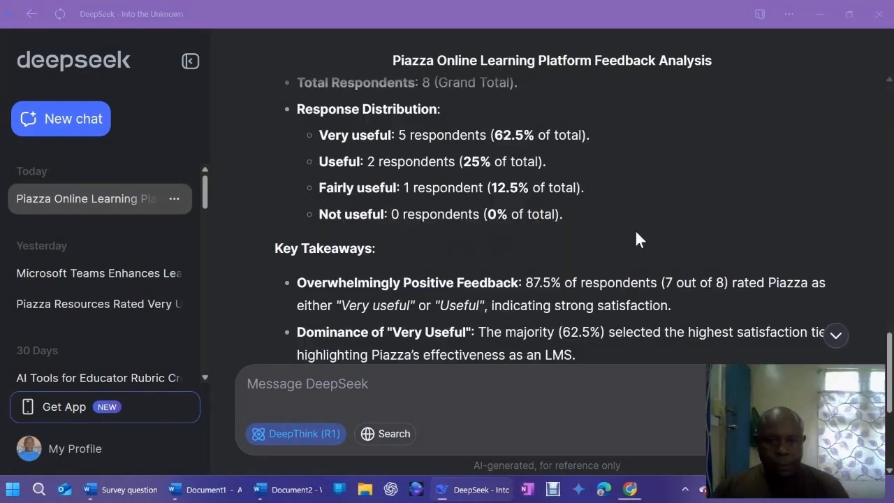
scroll(539, 213, "up", 3)
scroll(559, 231, "down", 3)
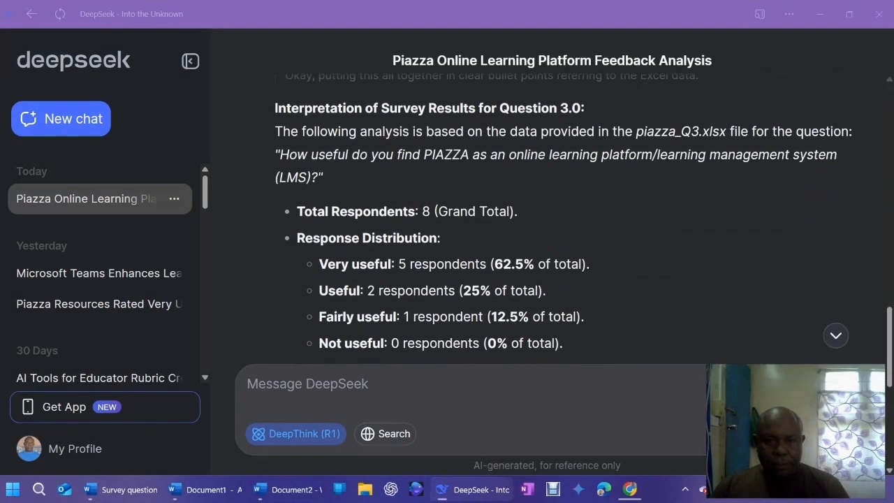
scroll(558, 230, "up", 3)
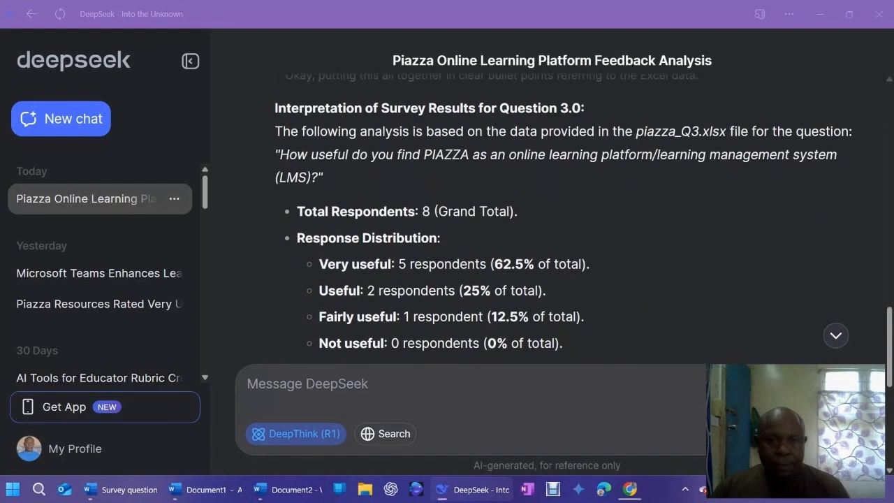
scroll(558, 230, "up", 1)
scroll(559, 230, "down", 2)
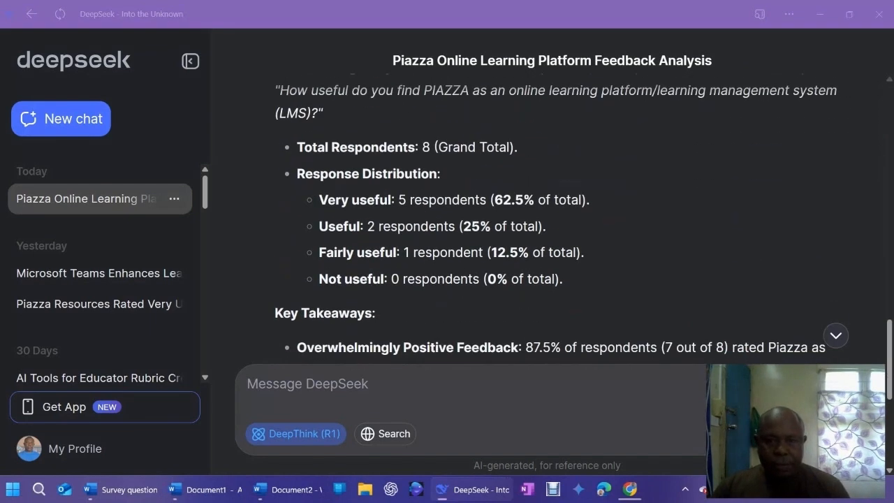
scroll(429, 172, "up", 2)
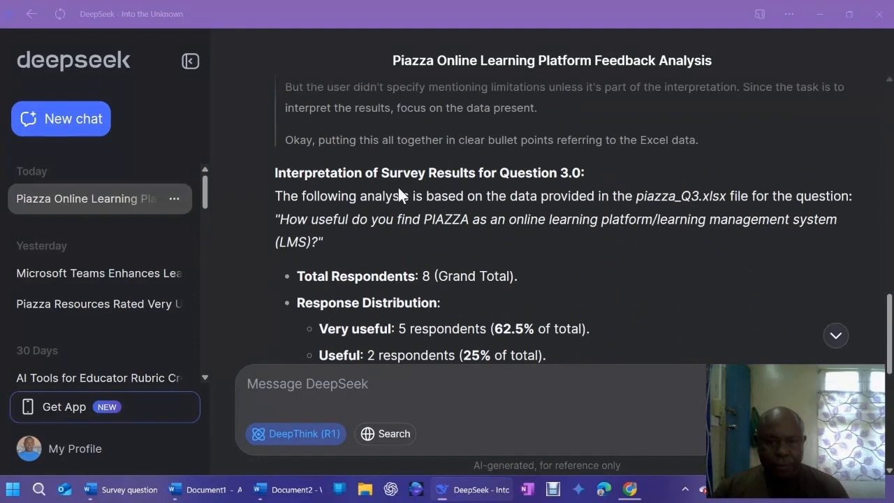
scroll(328, 227, "down", 2)
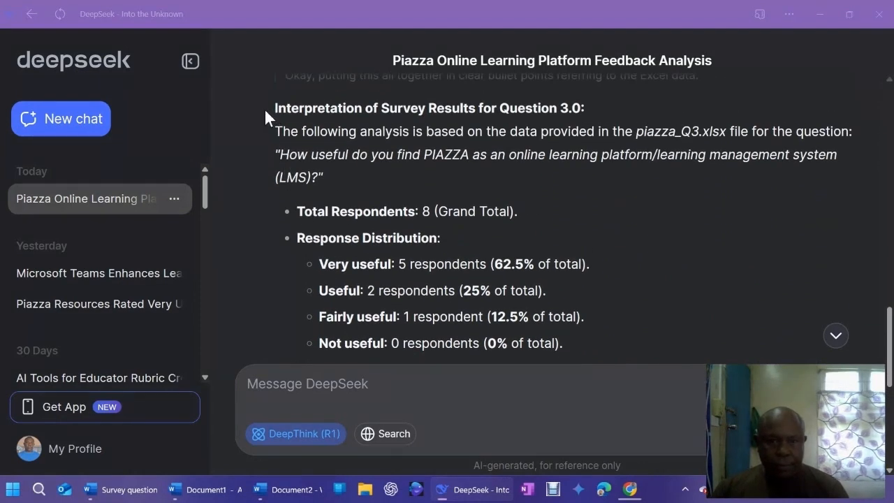
left_click_drag(271, 108, 662, 350)
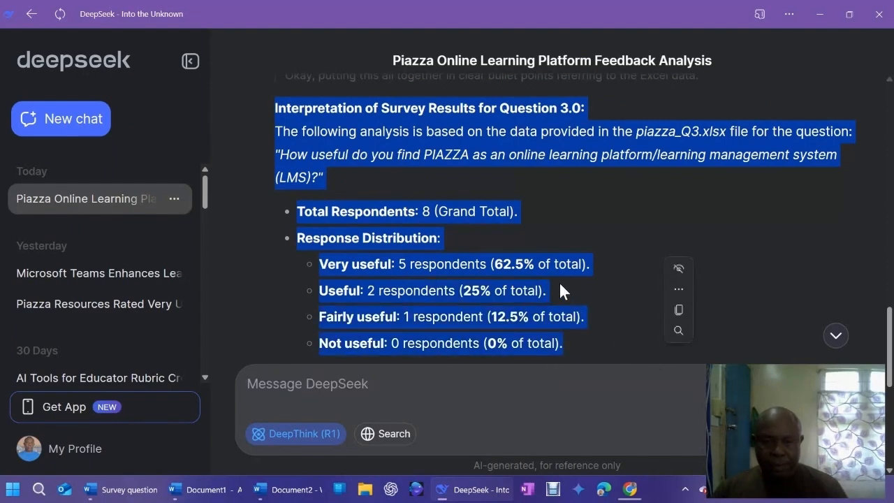
scroll(558, 282, "down", 3)
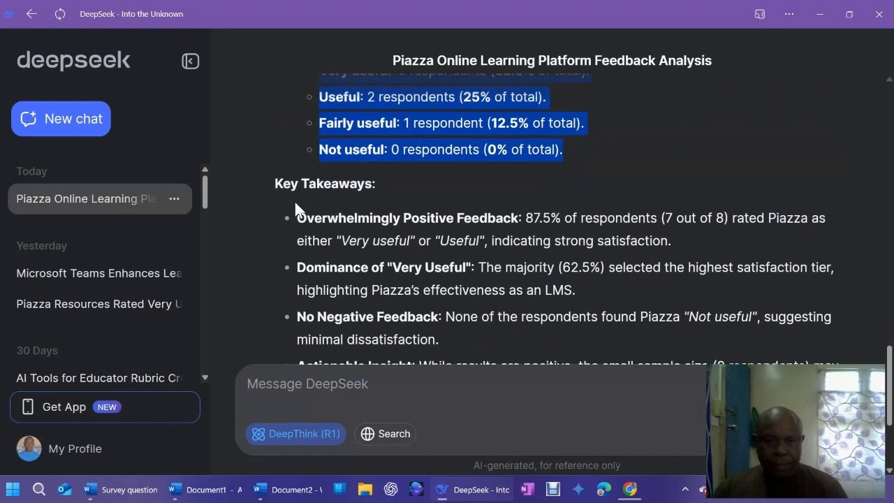
scroll(306, 304, "down", 2)
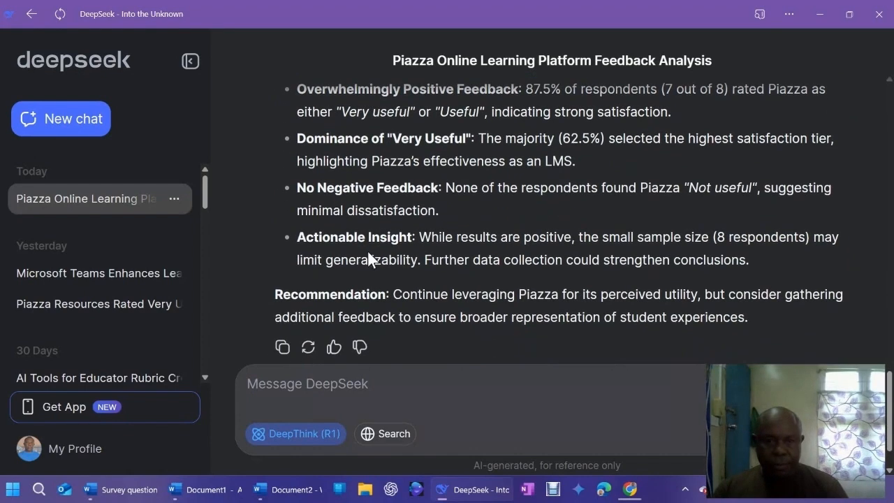
scroll(370, 258, "up", 4)
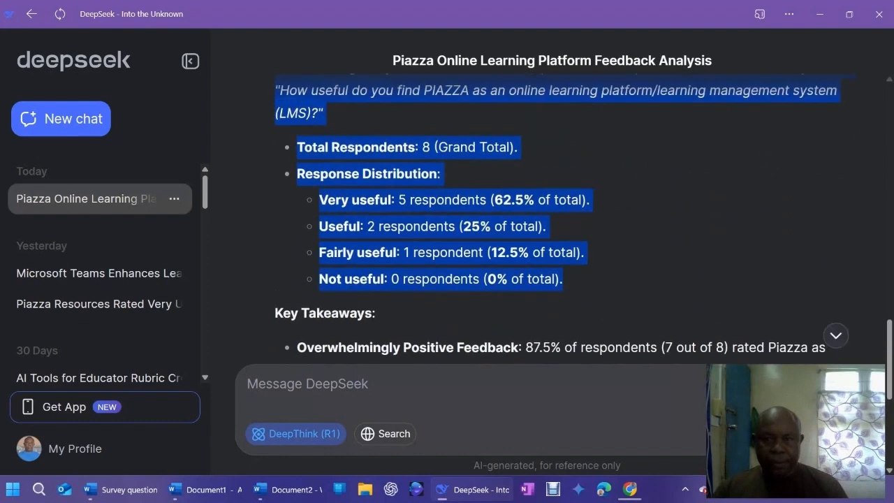
left_click(716, 183)
scroll(573, 181, "up", 1)
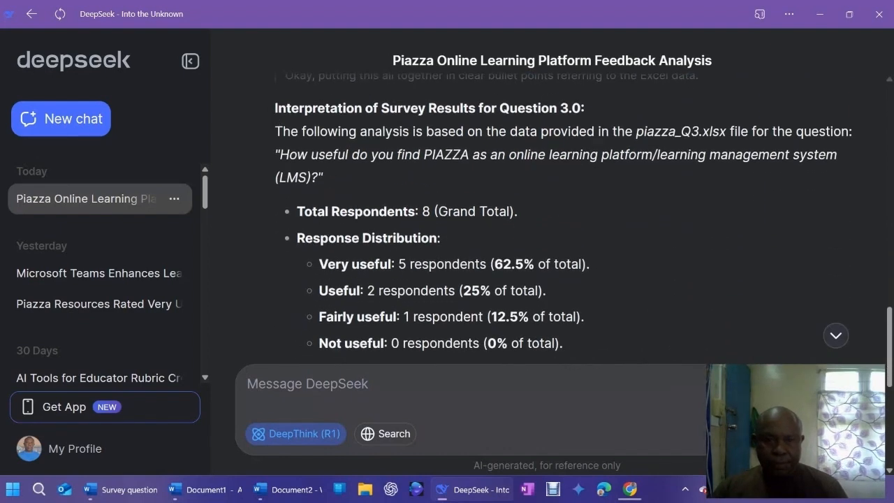
- Copy the full interpretation, from the "Interpretation of Survey Results for Question 3.0" heading through the end of the Recommendation paragraph
left_click_drag(269, 108, 794, 275)
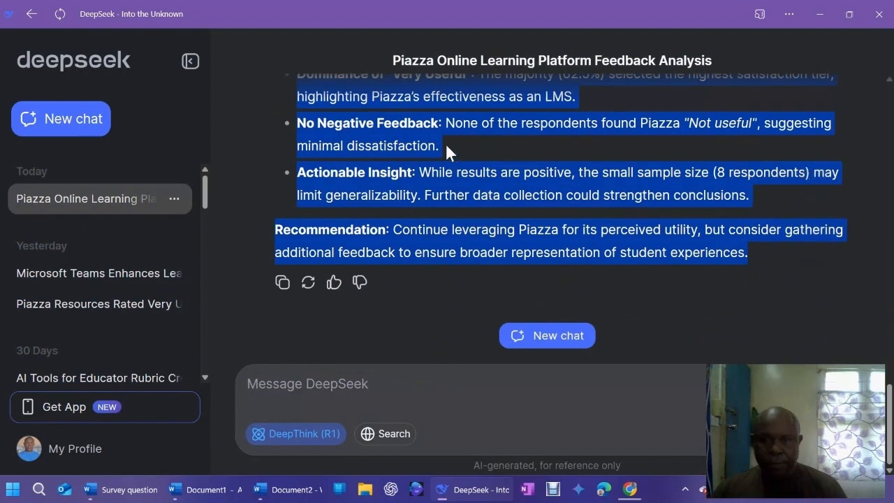
right_click(393, 126)
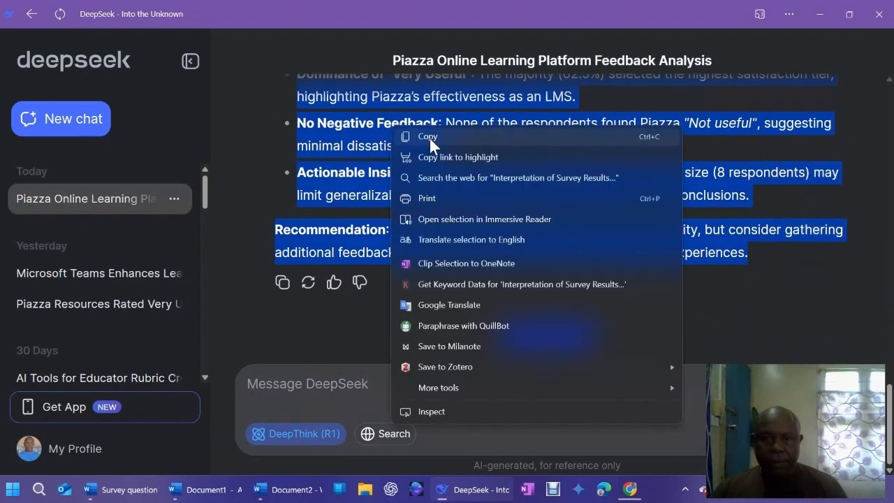
left_click(429, 137)
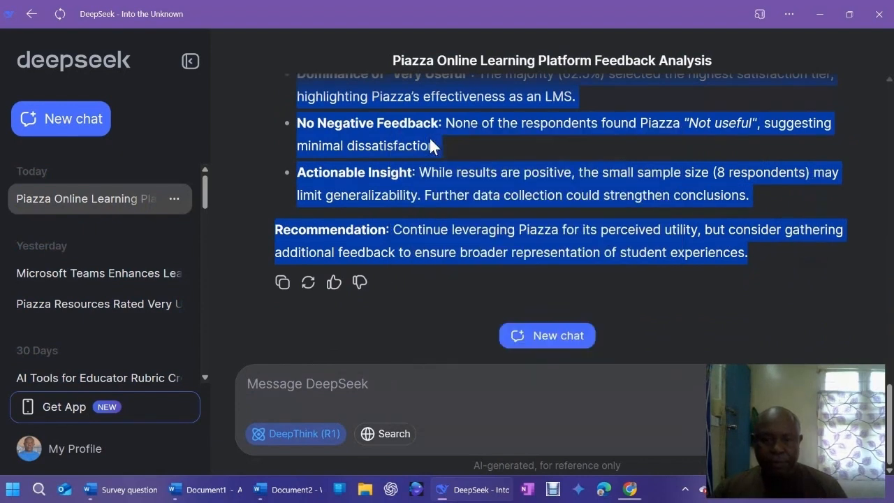
- Switch to Word, create a new blank document, and paste the copied Question 3.0 interpretation into it
left_click(207, 492)
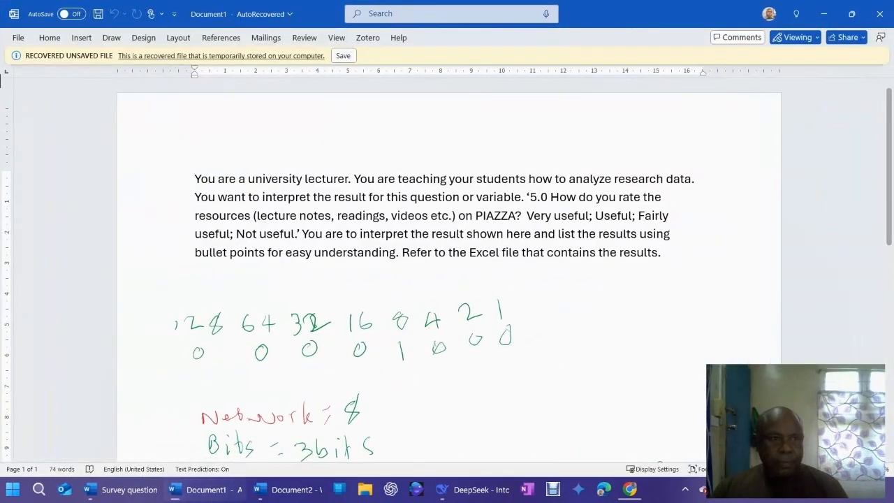
left_click(20, 37)
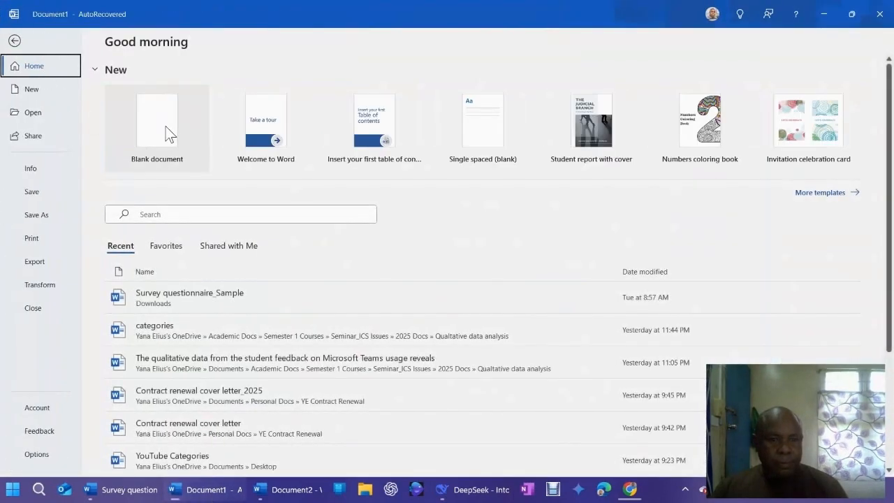
left_click(168, 134)
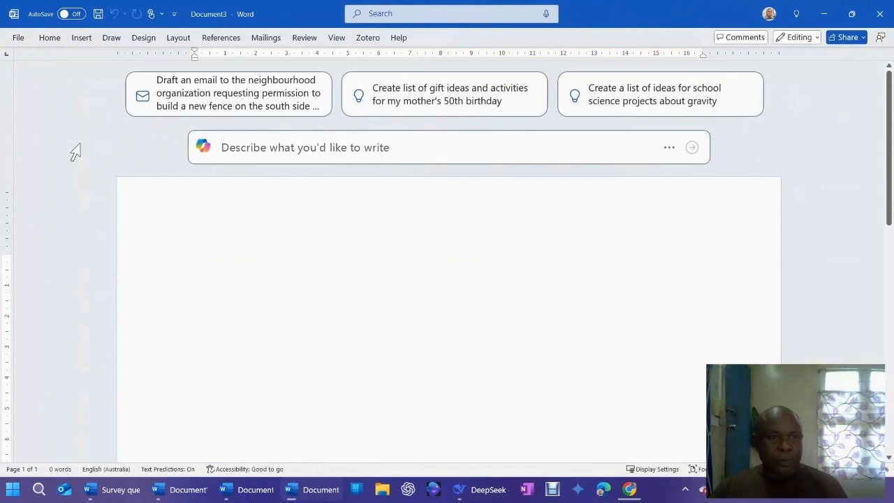
left_click(53, 38)
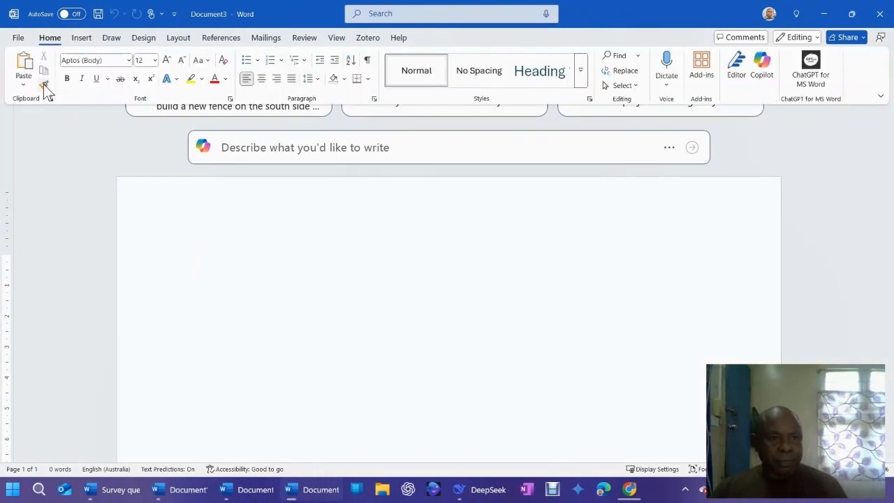
left_click(24, 70)
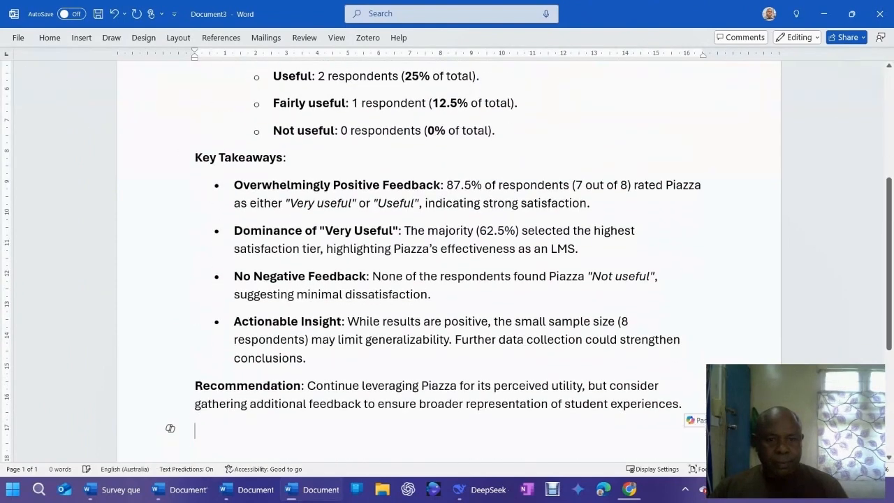
- Review the pasted interpretation in the new document, from the Question 3.0 heading down to the recommendation
key("ctrl+Home")
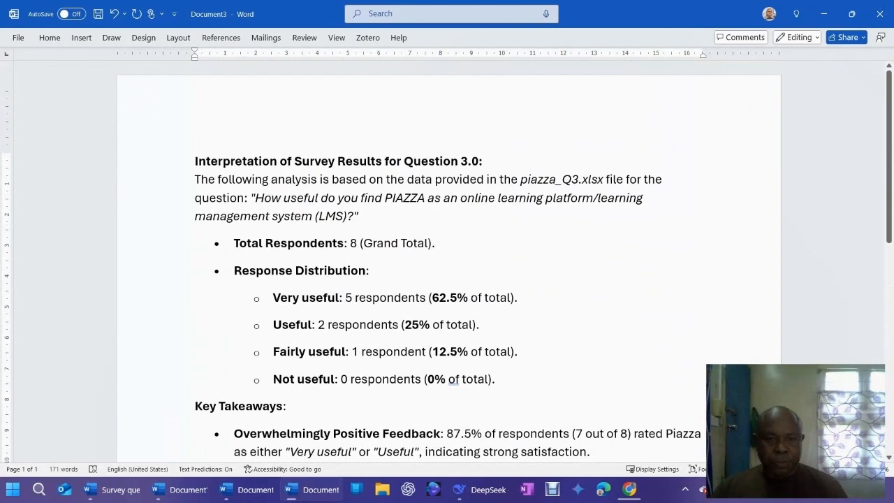
scroll(309, 227, "down", 3)
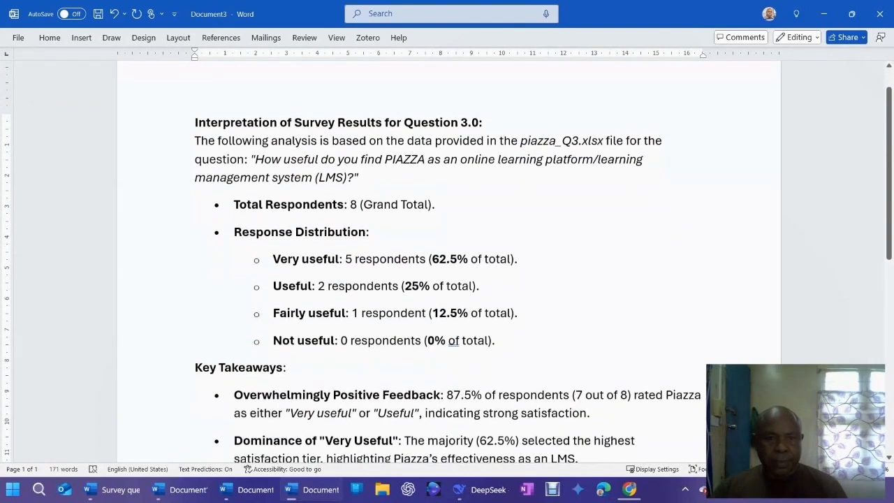
scroll(310, 227, "up", 3)
scroll(310, 227, "down", 1)
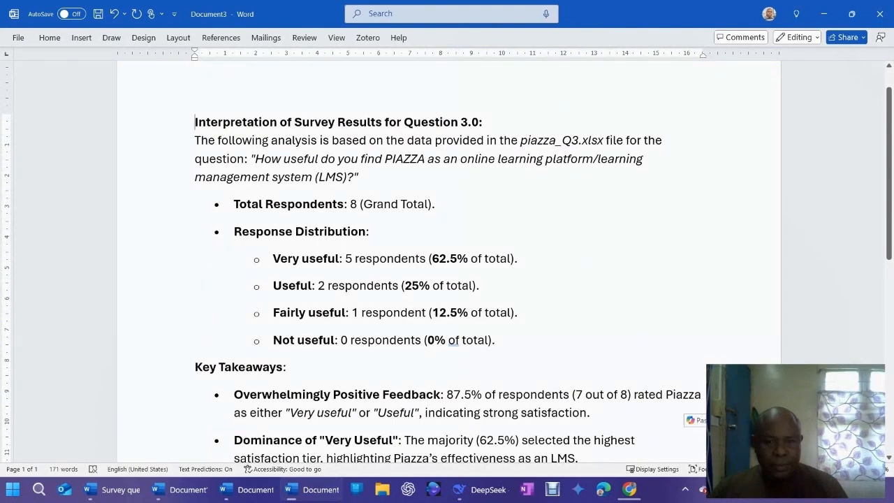
left_click_drag(178, 131, 169, 256)
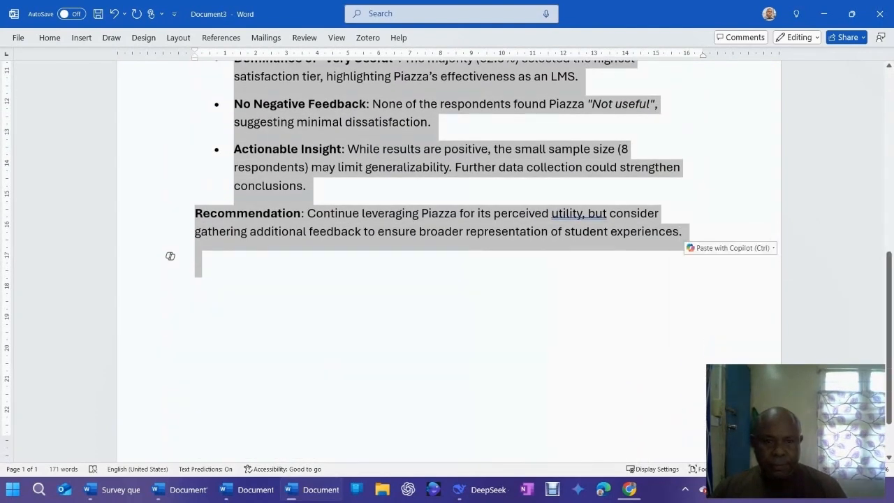
left_click(196, 261)
scroll(196, 260, "up", 2)
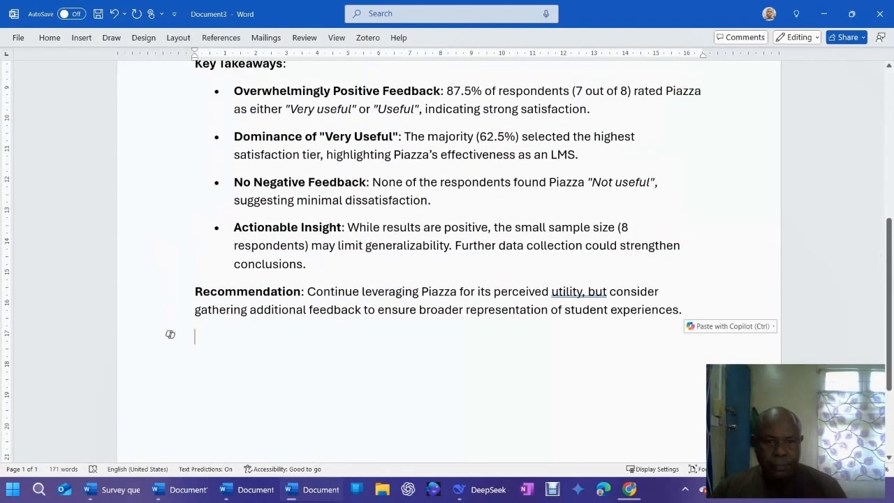
left_click_drag(183, 266, 183, 59)
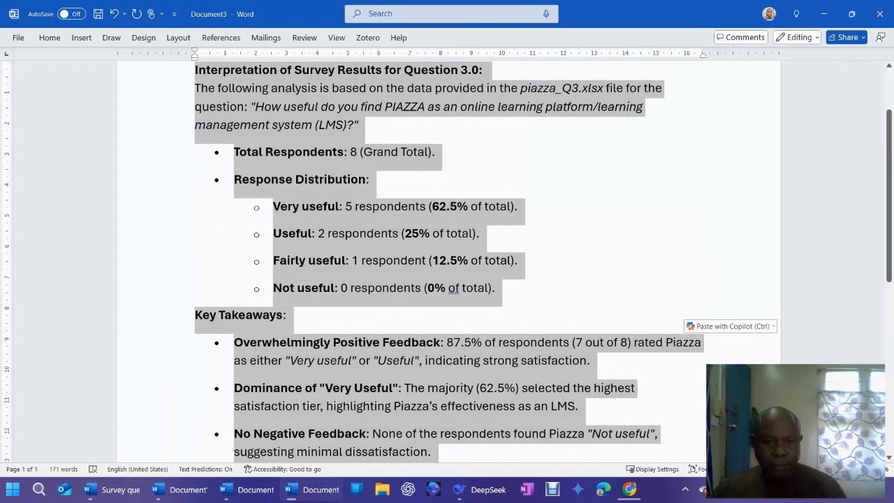
scroll(659, 250, "down", 3)
scroll(643, 248, "up", 1)
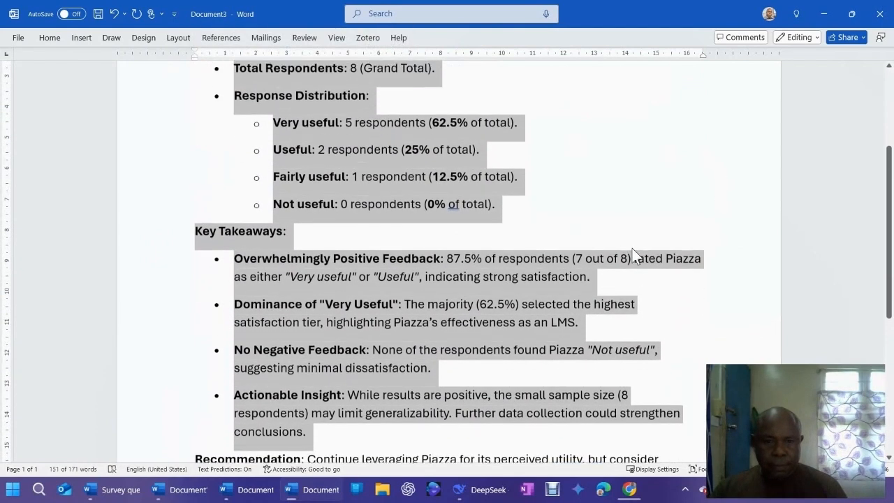
scroll(634, 254, "up", 2)
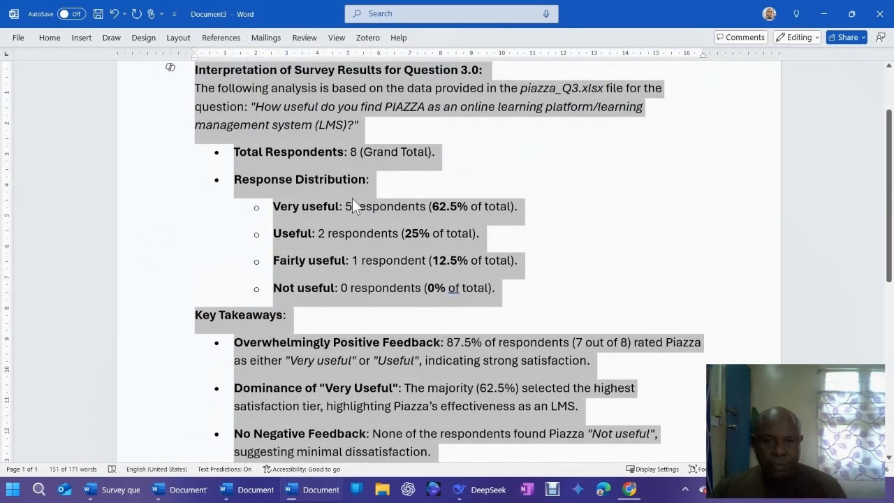
left_click(385, 309)
- Examine the four Key Takeaways bullets individually and as a group, and compare them with the response distribution above
scroll(385, 308, "down", 4)
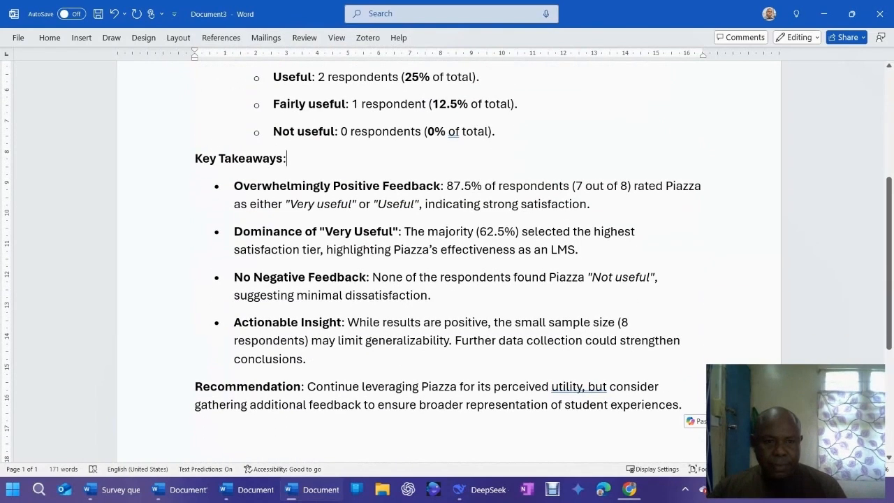
left_click_drag(171, 185, 169, 356)
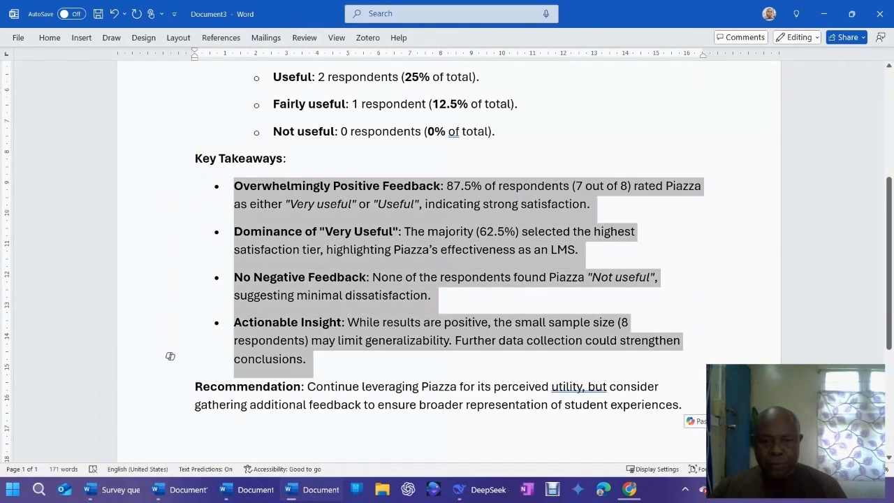
left_click(488, 248)
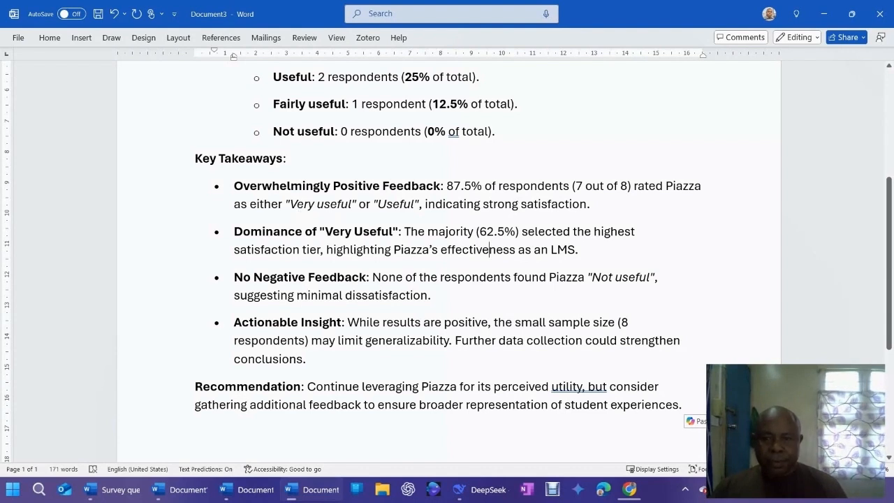
double_click(169, 201)
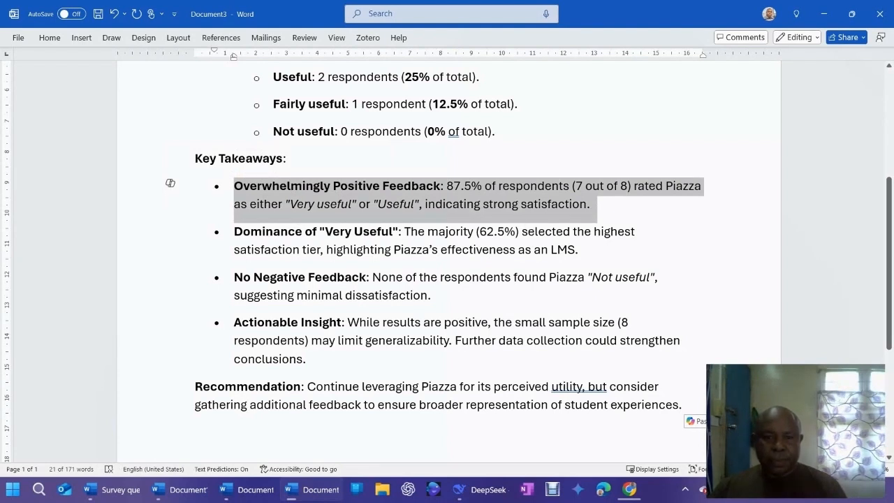
left_click(510, 250)
scroll(510, 249, "down", 3)
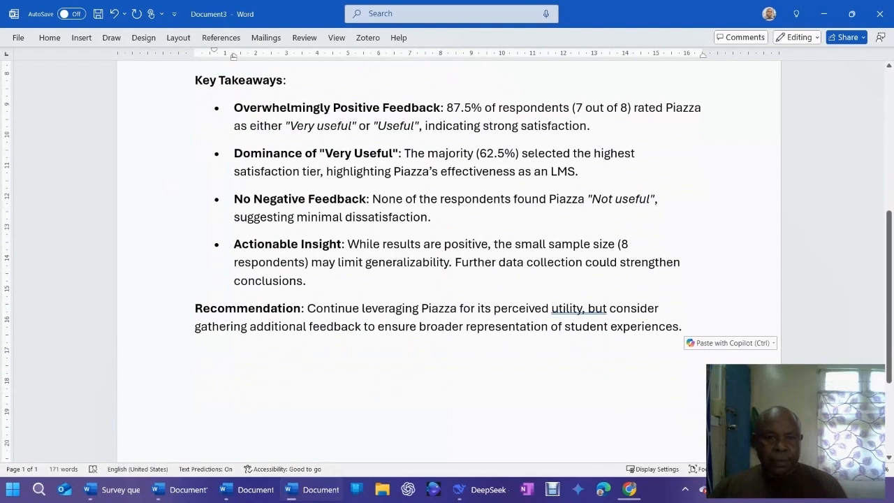
left_click_drag(170, 162, 170, 277)
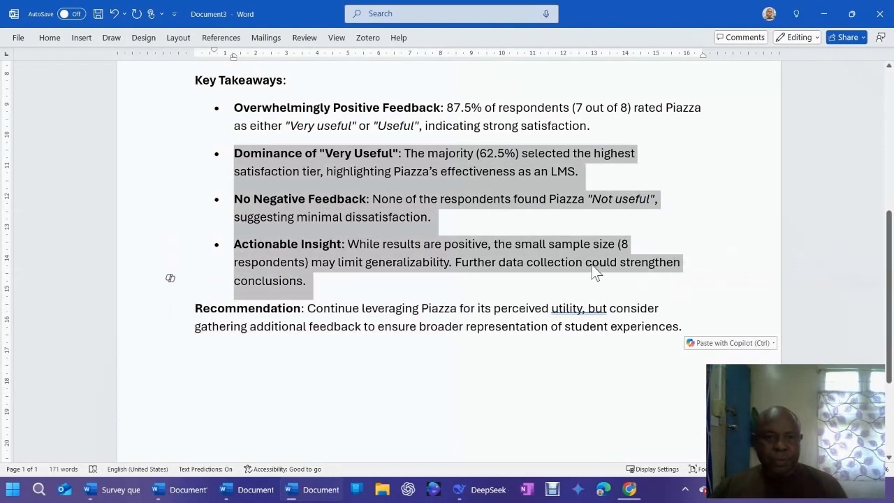
scroll(582, 265, "up", 3)
scroll(570, 278, "up", 1)
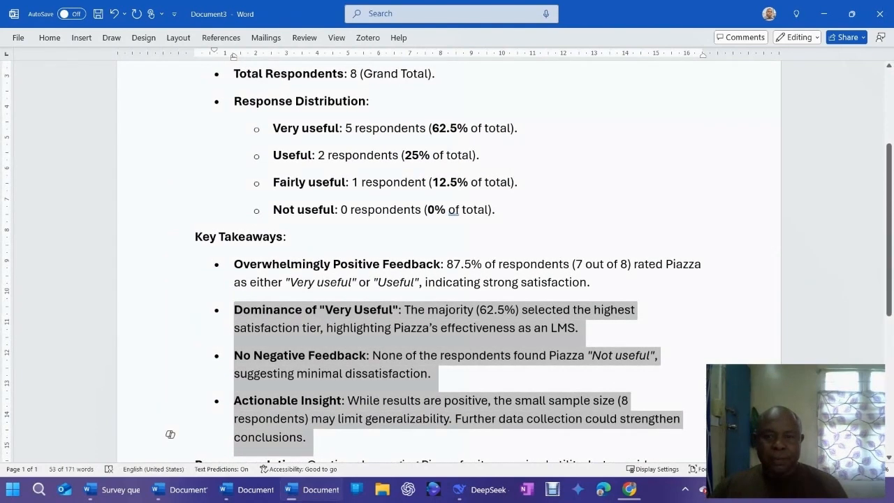
left_click(496, 209)
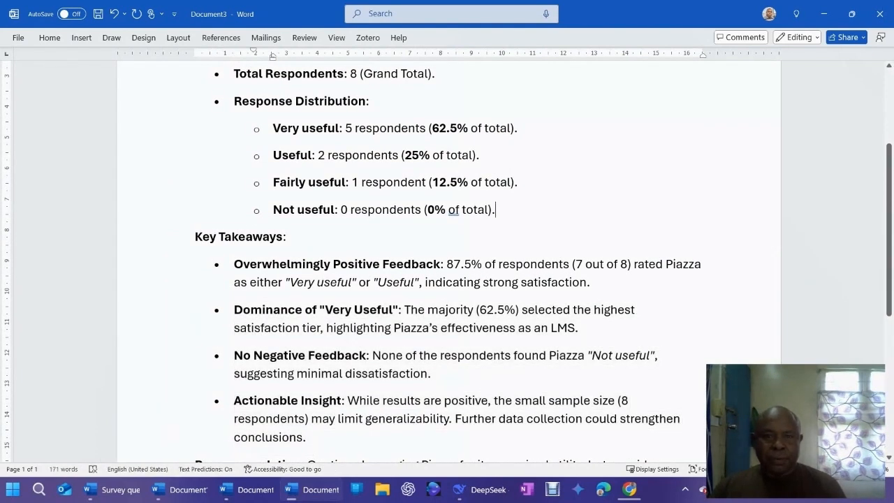
- Reread the Question 3.0 introduction, response distribution and Key Takeaways, continuing through the Actionable Insight bullet and the closing Recommendation paragraph
scroll(447, 258, "up", 3)
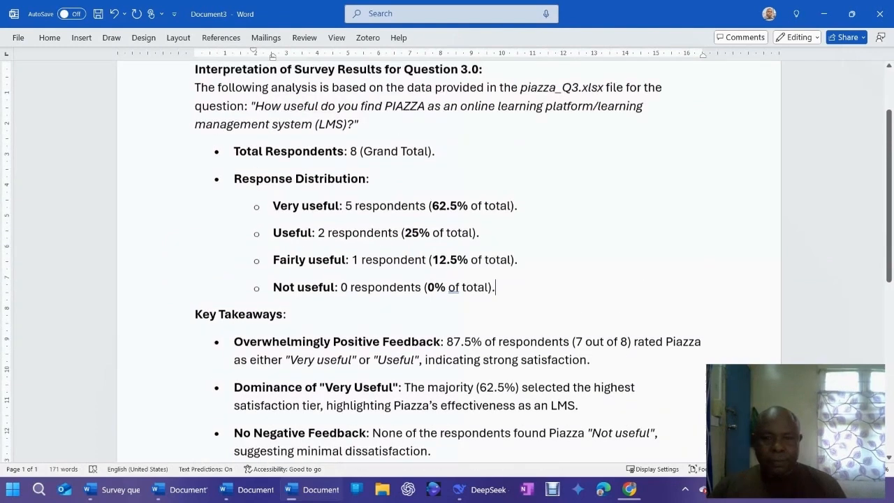
scroll(447, 258, "down", 1)
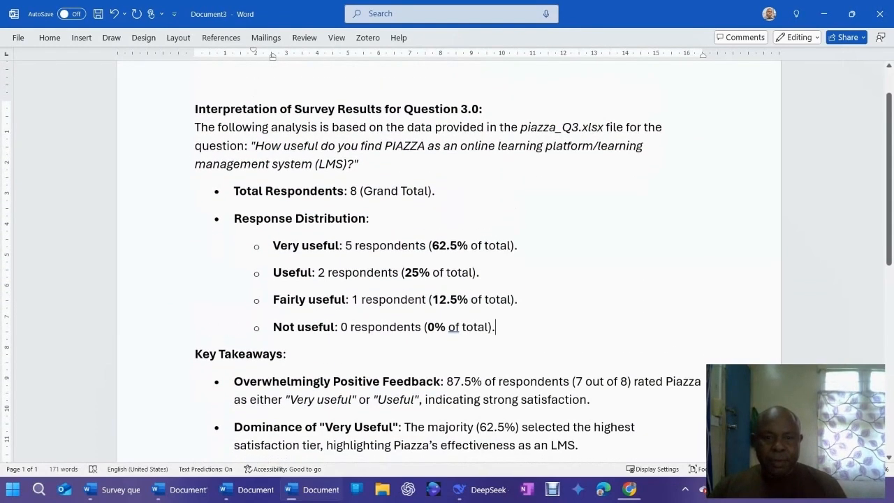
scroll(447, 259, "down", 1)
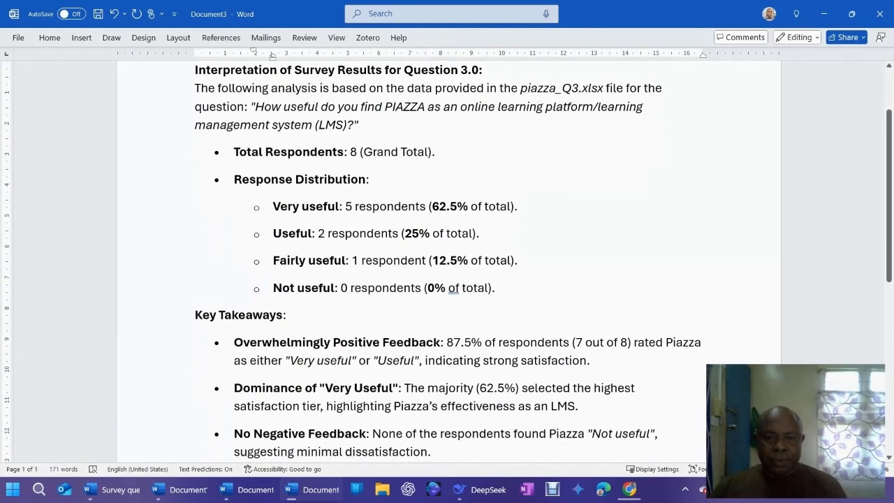
scroll(447, 258, "down", 3)
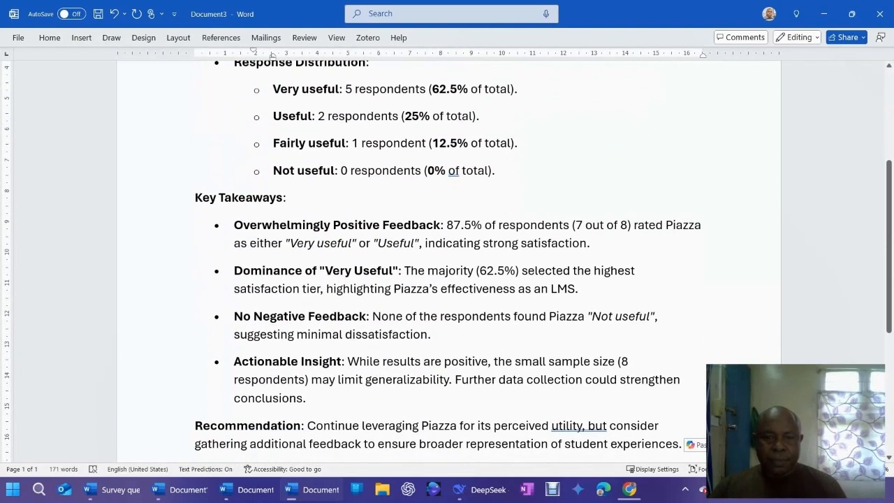
scroll(447, 258, "up", 1)
scroll(447, 259, "up", 2)
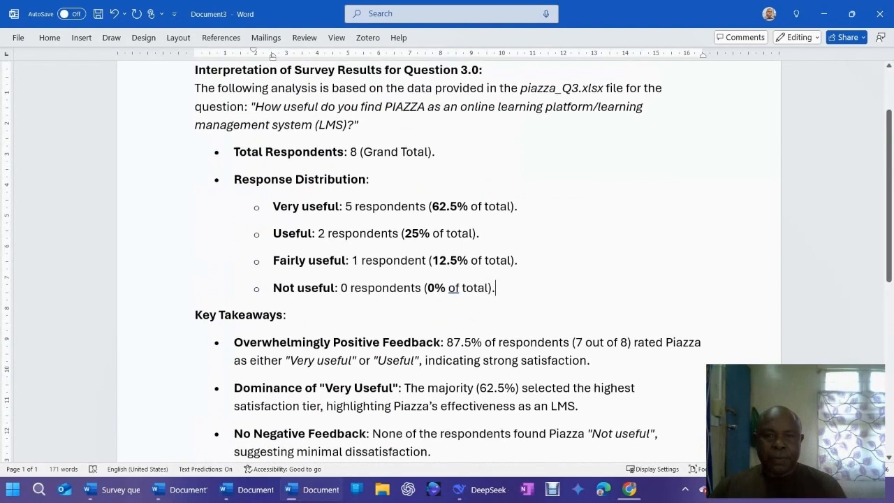
scroll(446, 258, "up", 1)
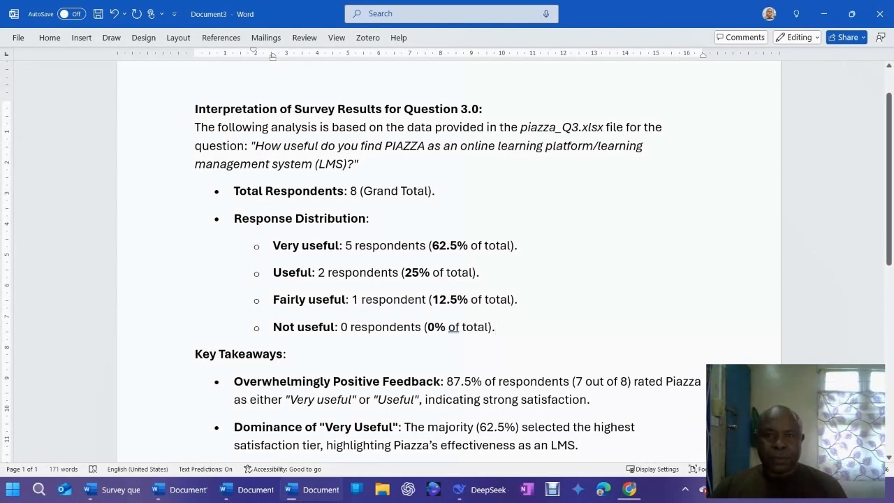
scroll(447, 262, "down", 4)
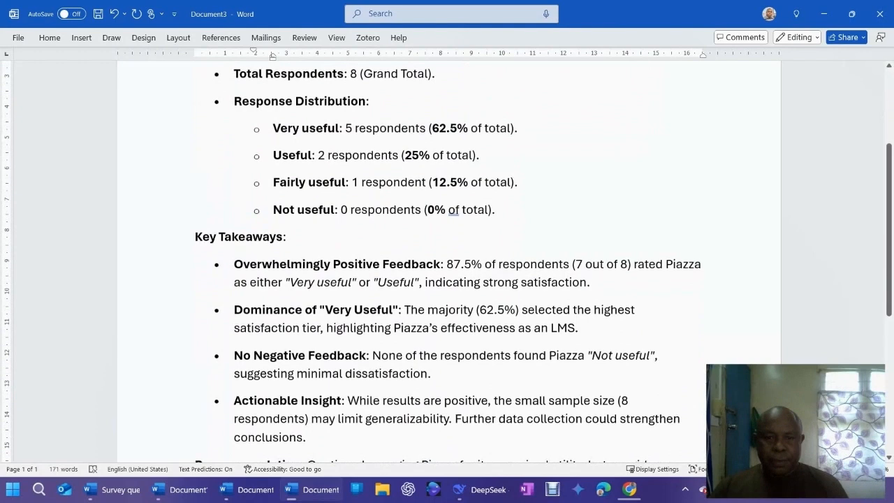
scroll(447, 262, "down", 3)
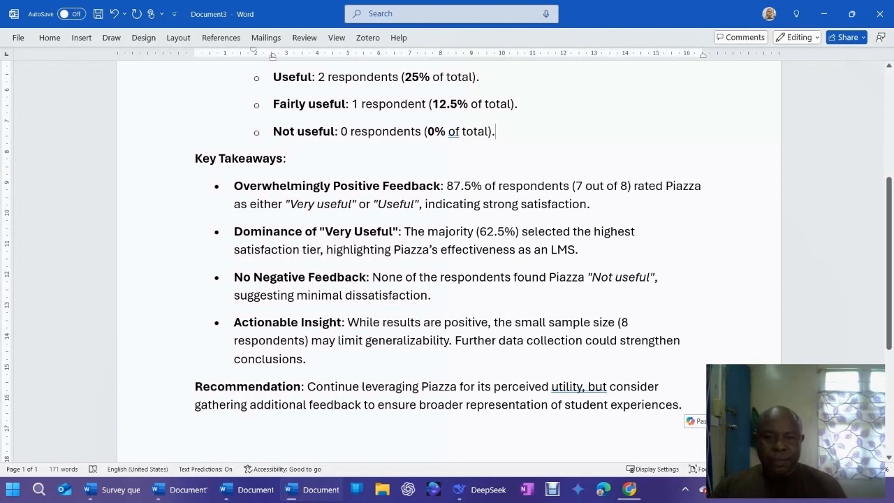
scroll(447, 258, "down", 1)
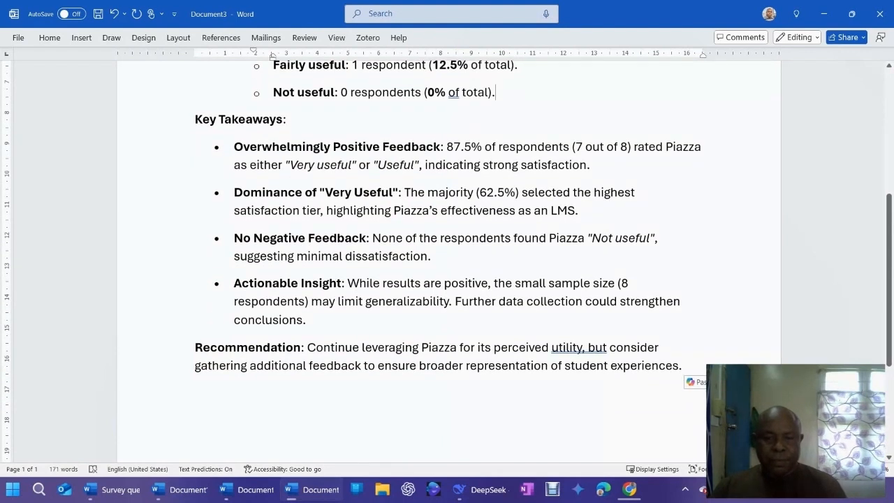
scroll(447, 258, "up", 2)
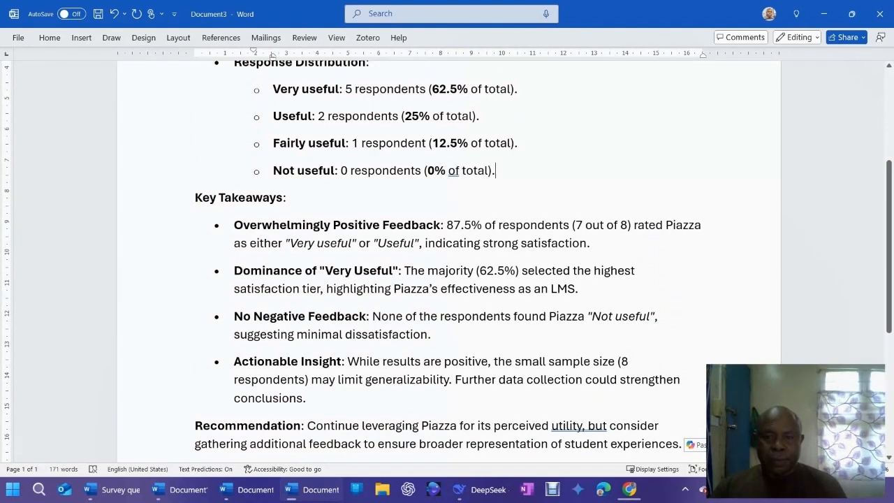
scroll(448, 261, "down", 1)
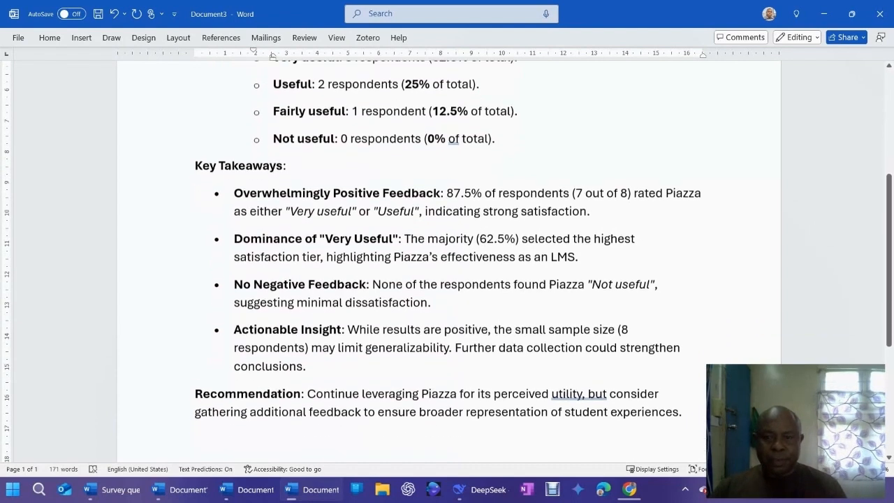